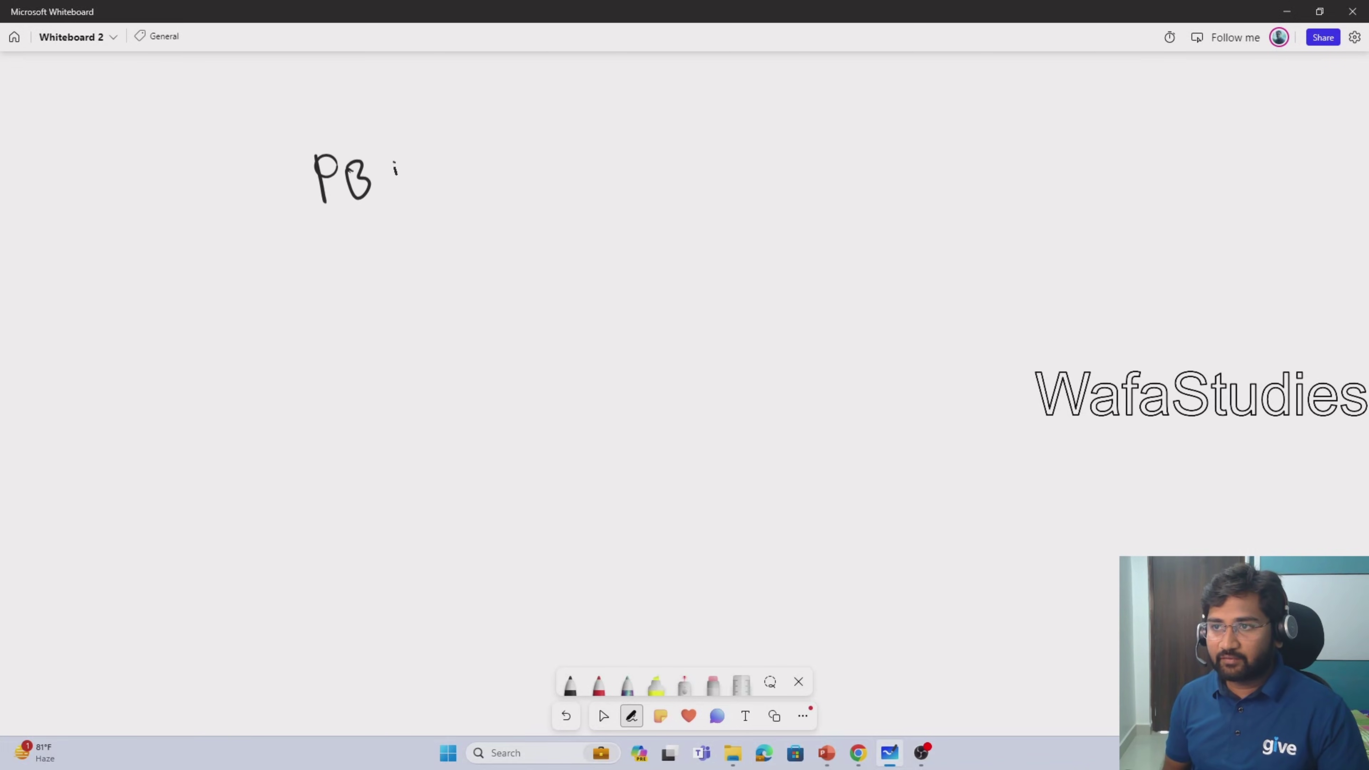
Finish and underline the handwritten PBI, circle it, then write 'org account', 'outlook' and 'gmail' to its right
left_click_drag(327, 228, 436, 207)
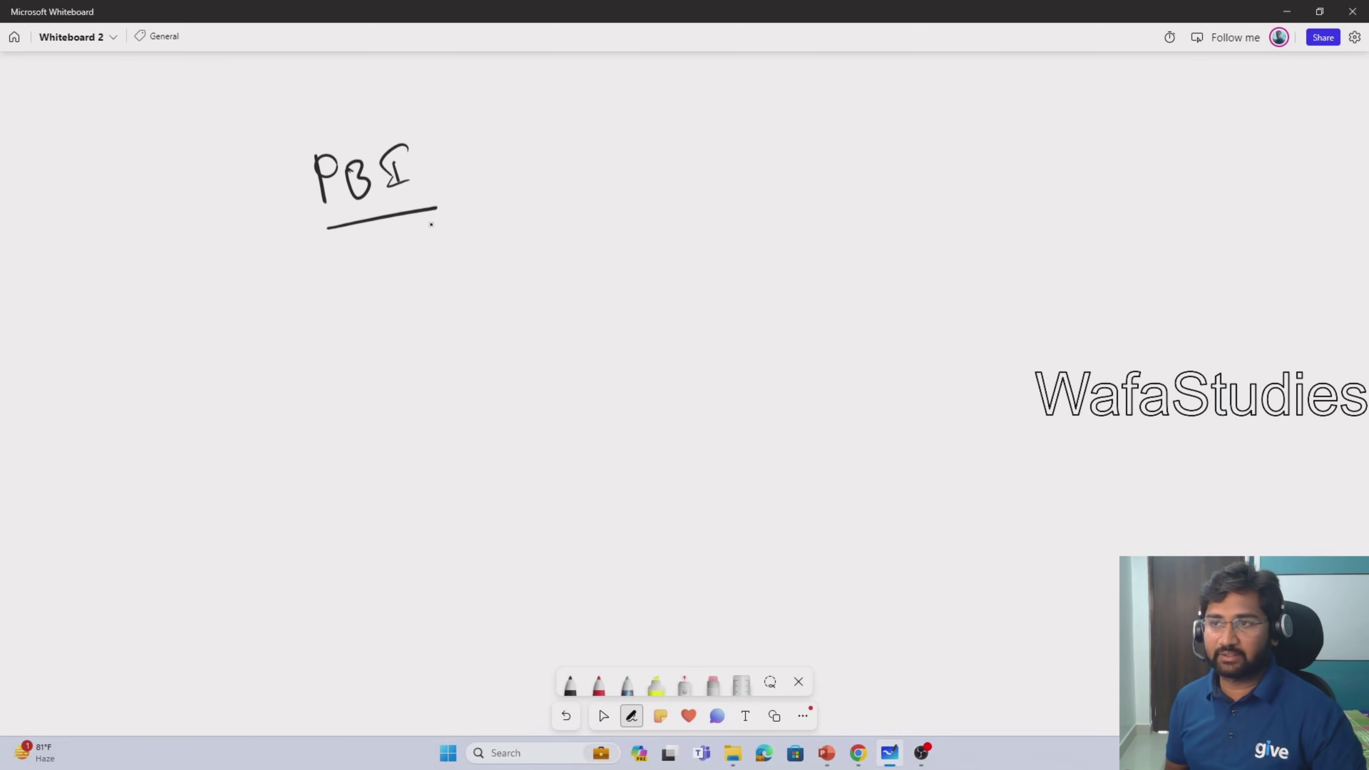
mouse_move(431, 128)
left_mouse_down()
mouse_move(318, 125)
mouse_move(458, 232)
mouse_move(372, 127)
left_mouse_up()
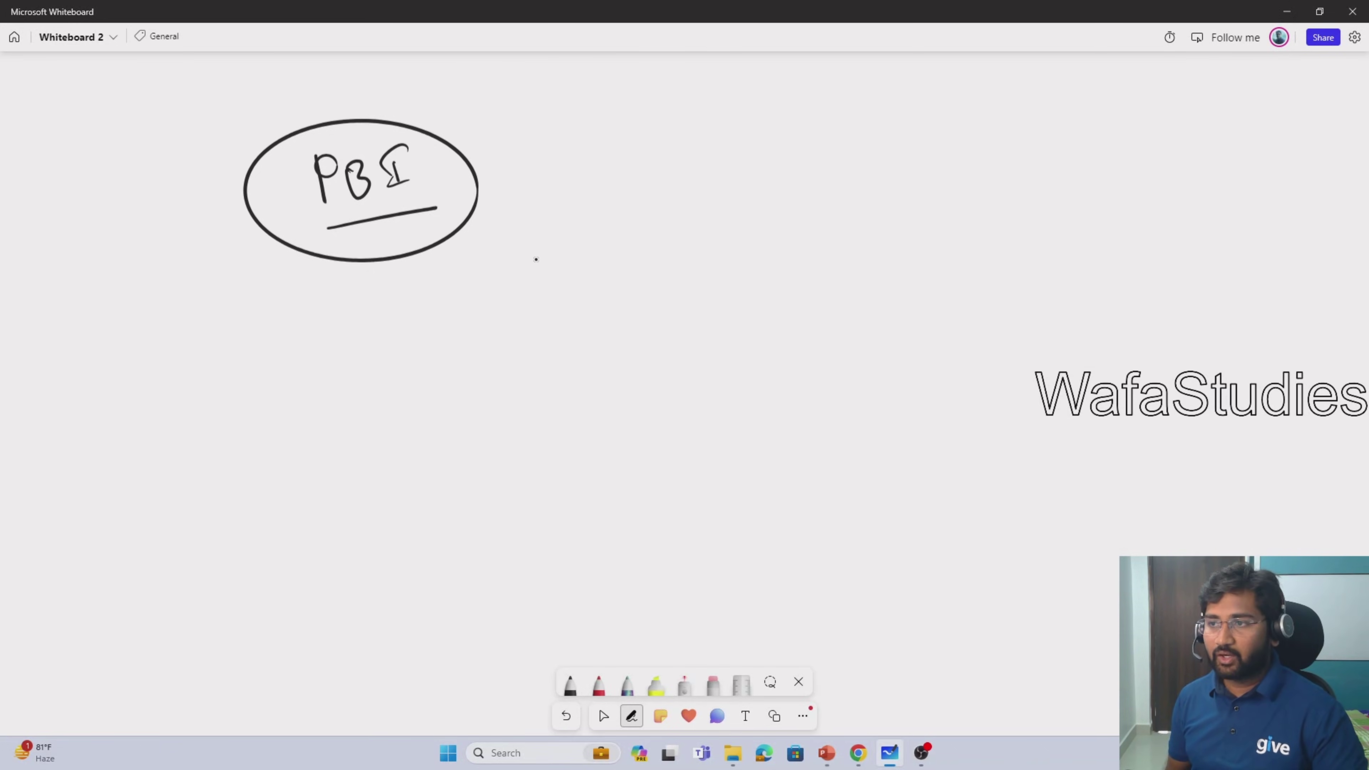
mouse_move(588, 222)
left_mouse_down()
mouse_move(621, 212)
mouse_move(630, 285)
mouse_move(643, 229)
mouse_move(749, 229)
mouse_move(770, 213)
mouse_move(799, 229)
mouse_move(823, 183)
left_mouse_up()
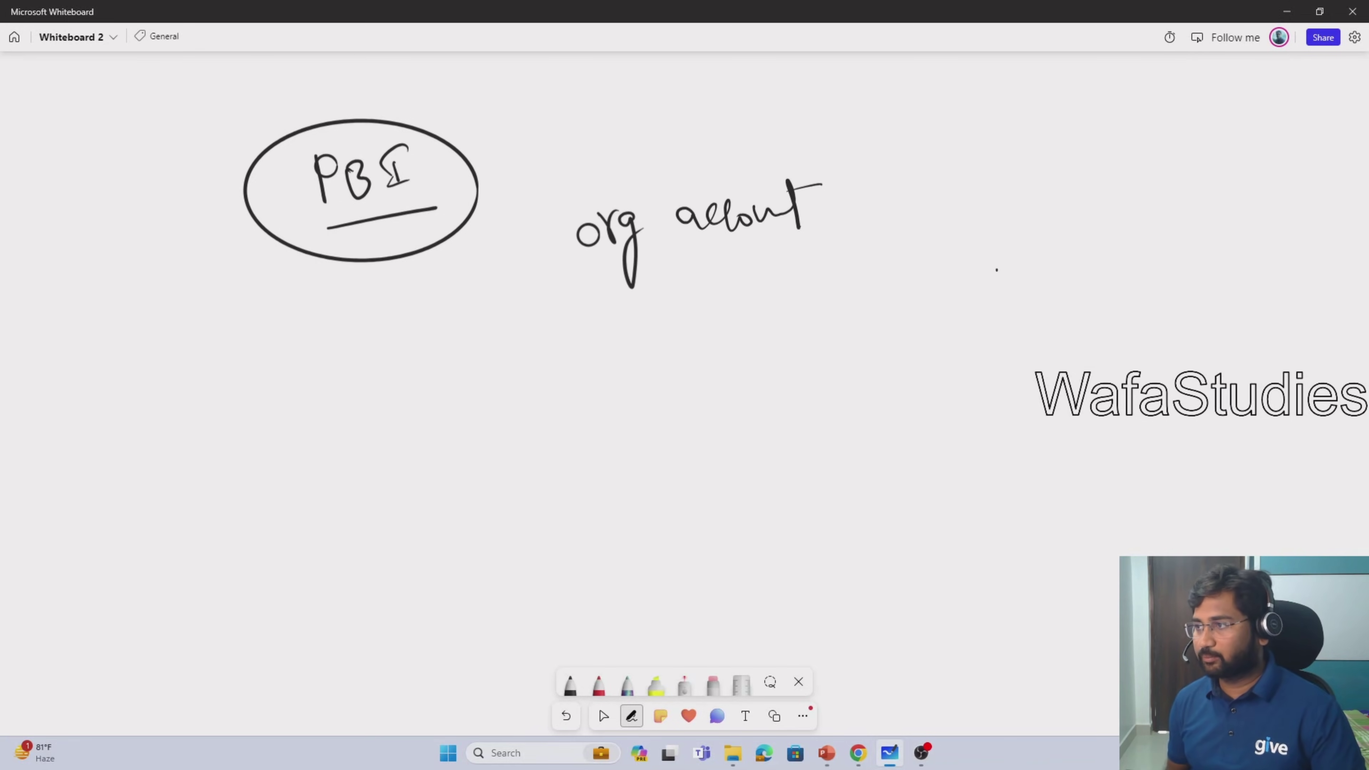
mouse_move(1006, 265)
left_mouse_down()
mouse_move(1042, 286)
mouse_move(1038, 262)
left_mouse_up()
mouse_move(1058, 236)
left_mouse_down()
mouse_move(1062, 269)
mouse_move(1137, 278)
left_mouse_up()
mouse_move(1020, 335)
left_mouse_down()
mouse_move(1008, 345)
mouse_move(1100, 339)
mouse_move(1144, 359)
left_mouse_up()
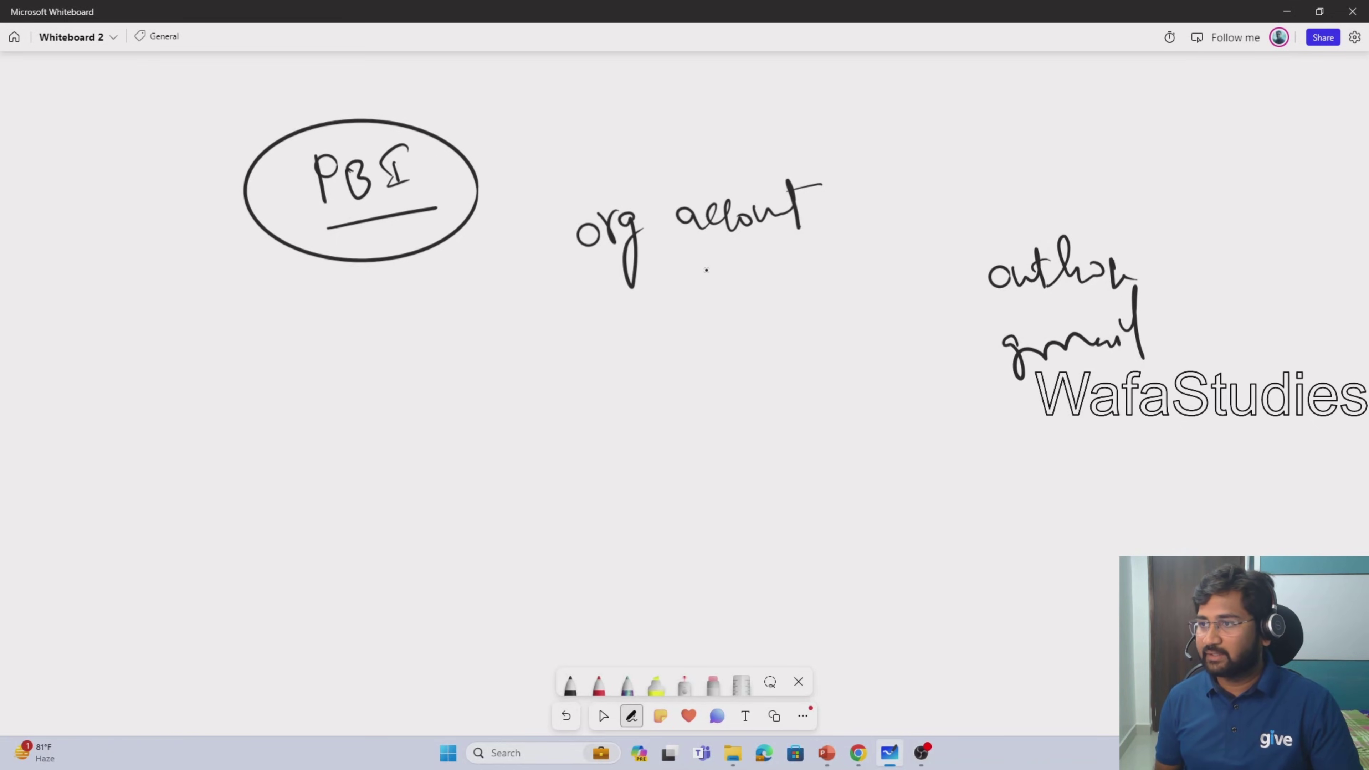
Circle 'org account' and underline 'outlook' and 'gmail'
mouse_move(856, 167)
left_mouse_down()
mouse_move(559, 208)
mouse_move(895, 200)
mouse_move(774, 165)
left_mouse_up()
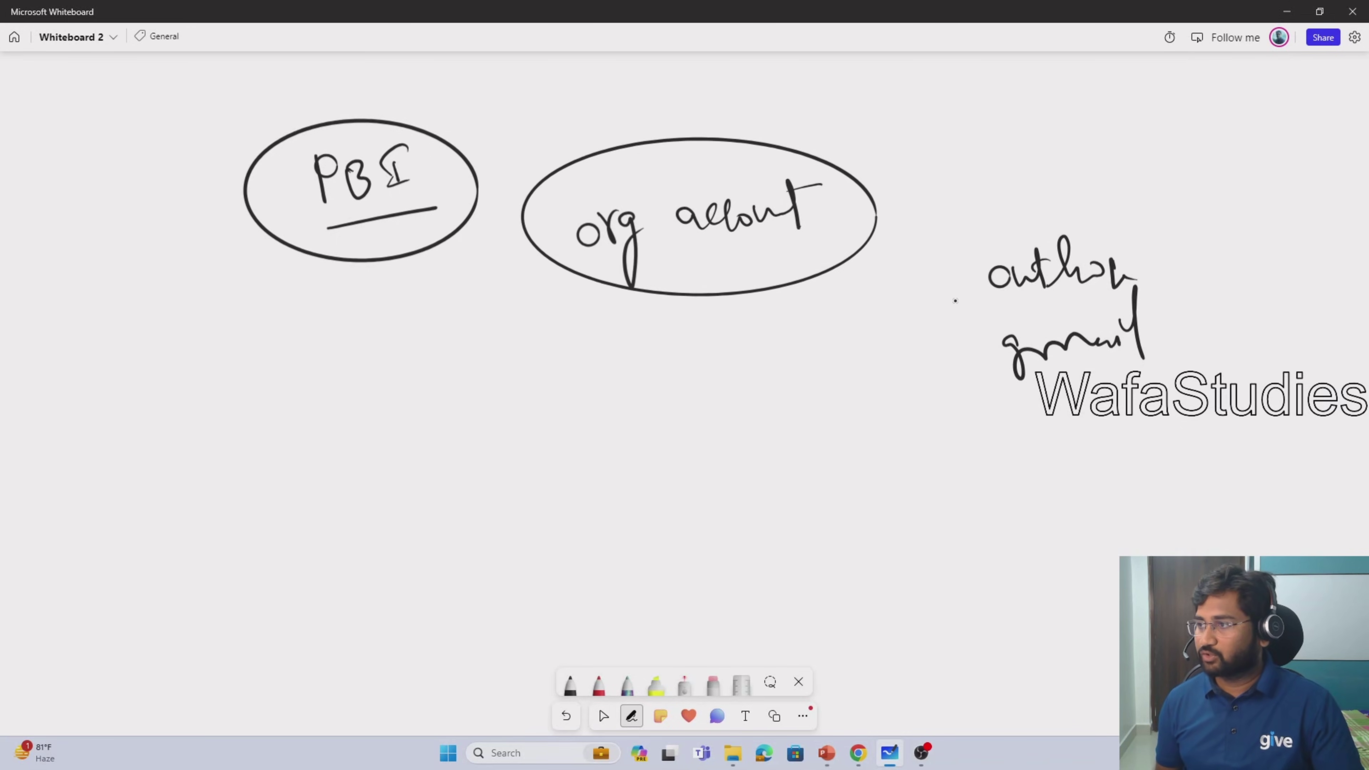
left_click_drag(998, 306, 1108, 306)
left_click_drag(1007, 397, 1114, 390)
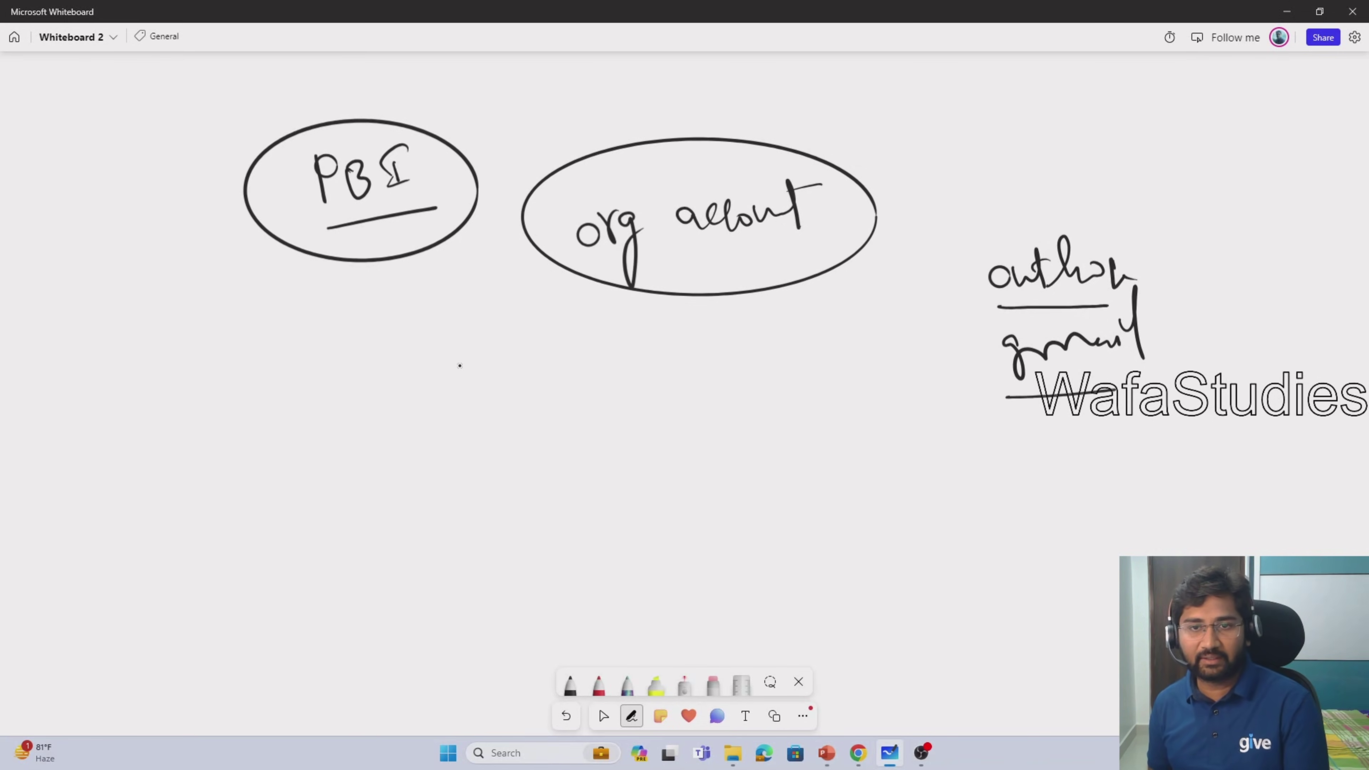
Handwrite a second 'PBI' below the first circle and underline it
left_click(604, 716)
left_click(631, 716)
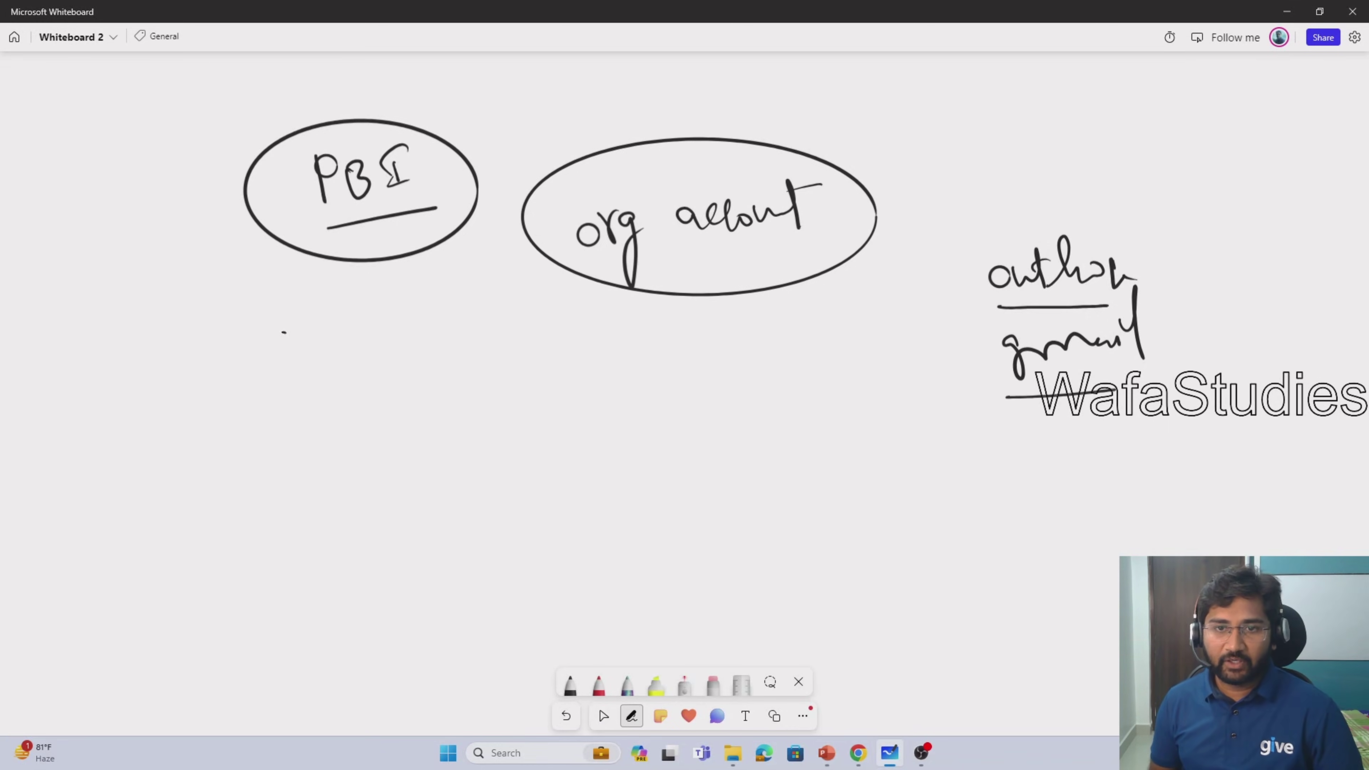
mouse_move(282, 330)
left_mouse_down()
mouse_move(303, 373)
mouse_move(295, 353)
left_mouse_up()
mouse_move(326, 334)
left_mouse_down()
mouse_move(338, 356)
mouse_move(382, 339)
mouse_move(384, 301)
left_mouse_up()
left_click_drag(370, 350, 395, 335)
left_click_drag(307, 403, 432, 357)
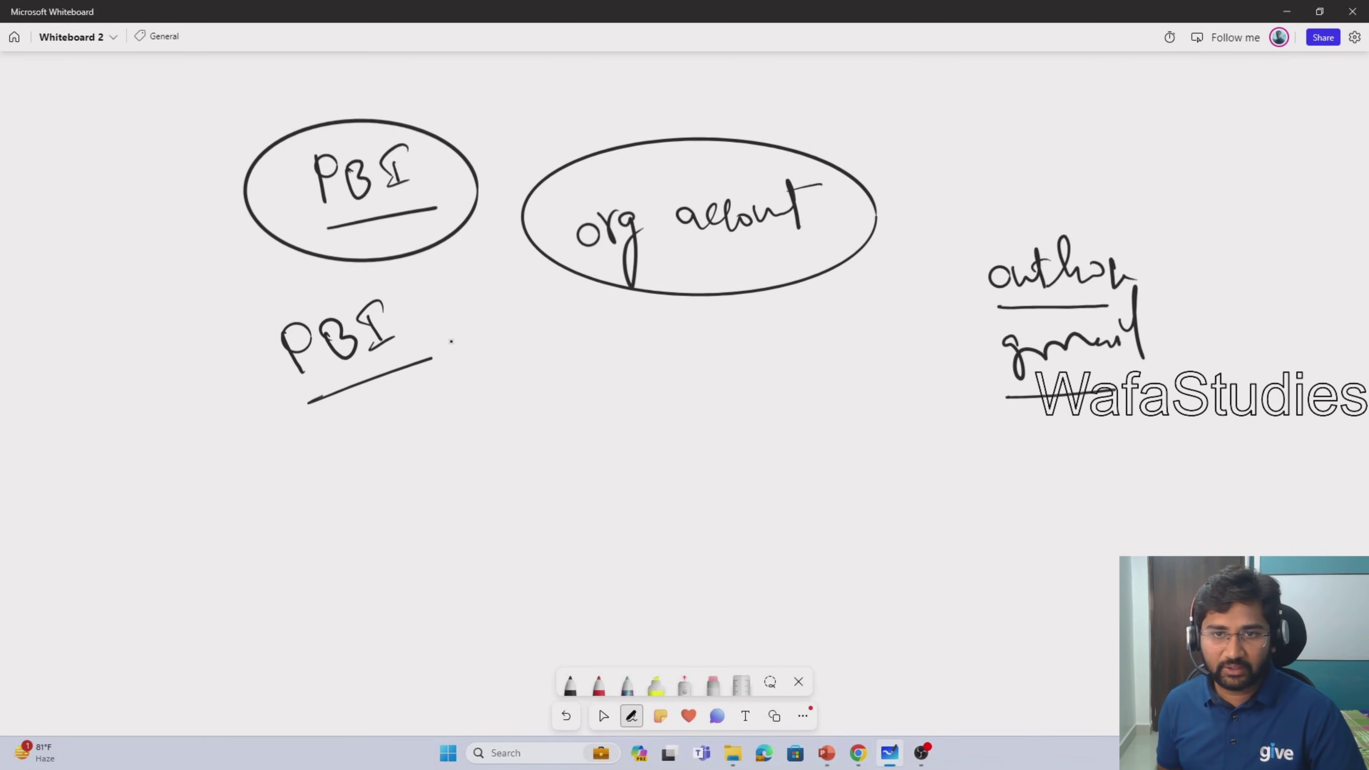
Handwrite 'M365' with a double underline and 'dev' below 'org account'
mouse_move(582, 430)
left_mouse_down()
mouse_move(581, 402)
mouse_move(643, 417)
left_mouse_up()
mouse_move(683, 365)
left_mouse_down()
mouse_move(671, 400)
mouse_move(699, 402)
mouse_move(712, 358)
left_mouse_up()
left_click_drag(603, 444, 697, 432)
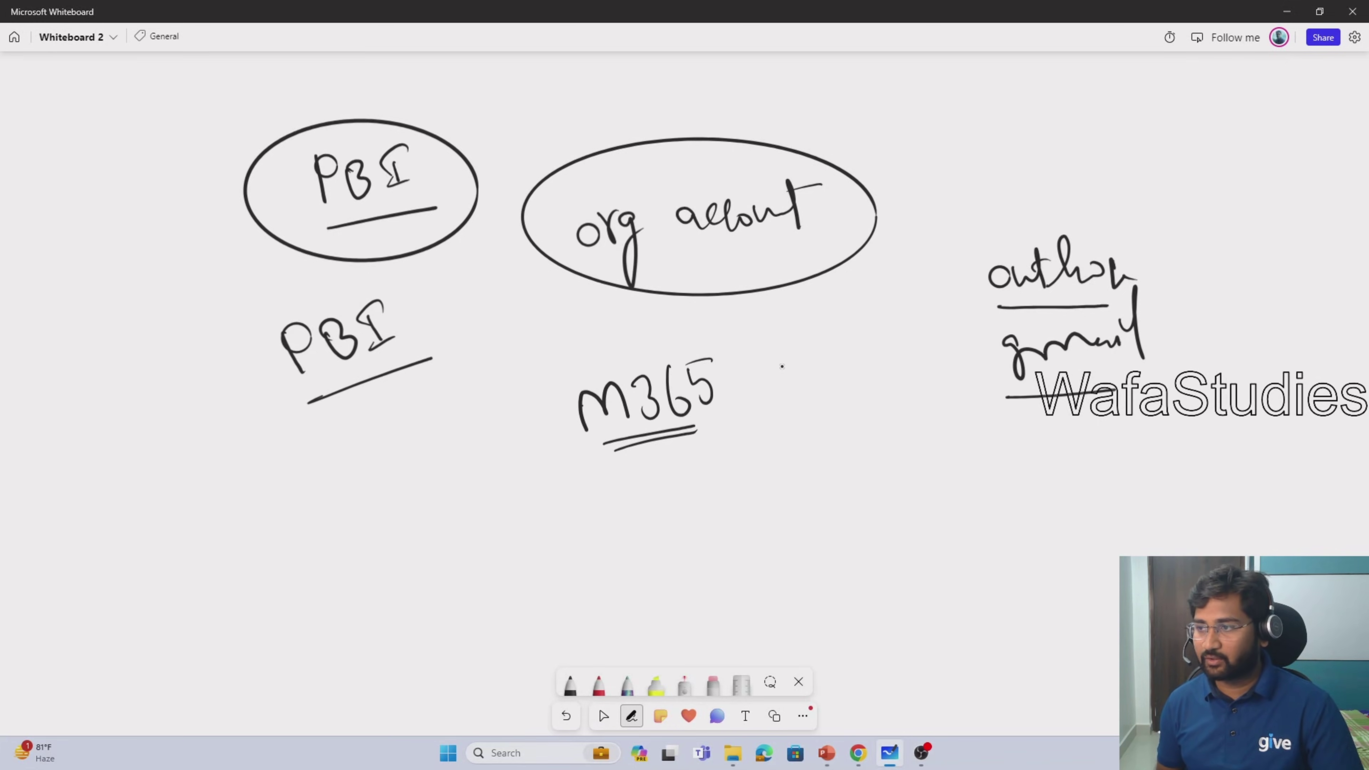
mouse_move(782, 366)
left_mouse_down()
mouse_move(788, 384)
mouse_move(838, 356)
left_mouse_up()
Underline 'dev' and draw an ellipse around 'M365 dev'
left_click(603, 715)
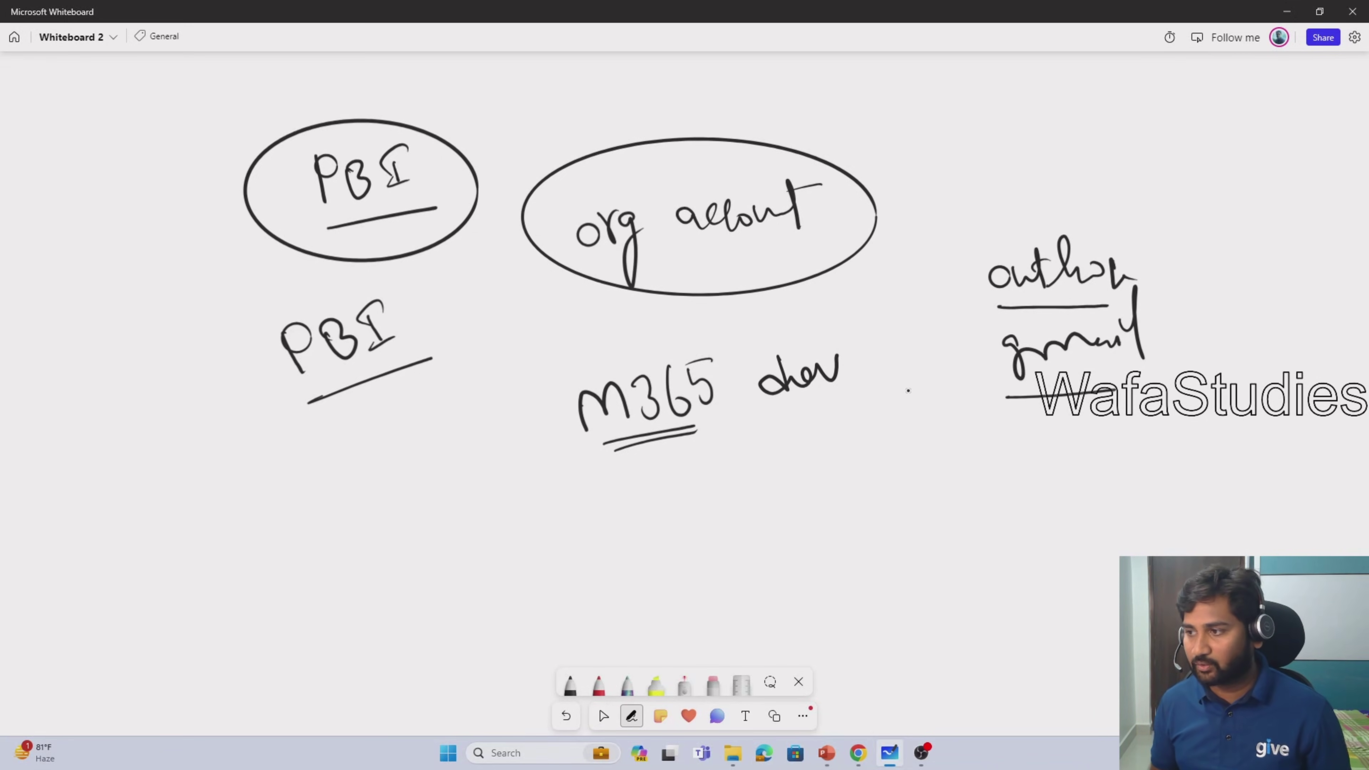
left_click_drag(761, 422, 877, 413)
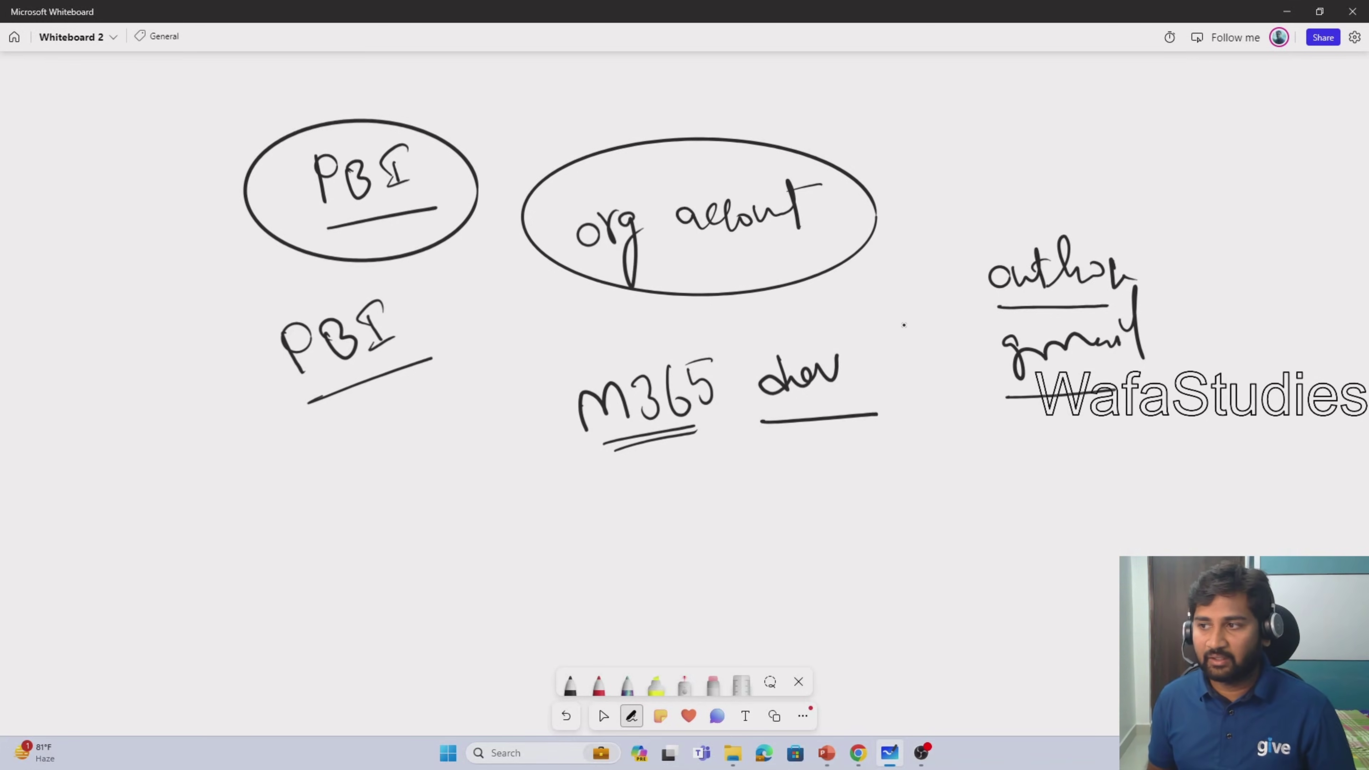
mouse_move(742, 323)
left_mouse_down()
mouse_move(515, 410)
mouse_move(941, 378)
mouse_move(657, 321)
mouse_move(749, 319)
left_mouse_up()
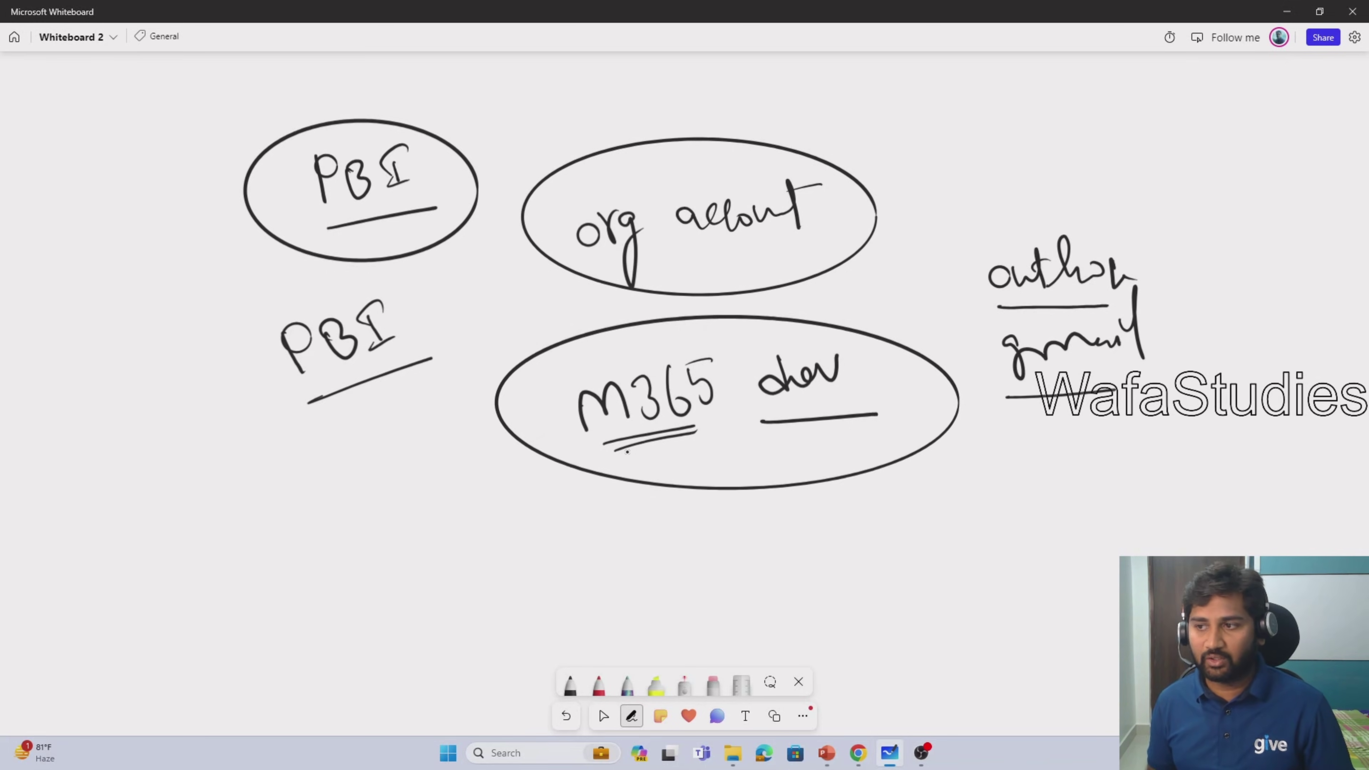
Draw an arrow from circled 'M365 dev' to the lower PBI, lengthen its underline, and minimize Whiteboard
mouse_move(555, 453)
left_mouse_down()
mouse_move(487, 535)
mouse_move(443, 377)
mouse_move(439, 391)
mouse_move(468, 372)
left_mouse_up()
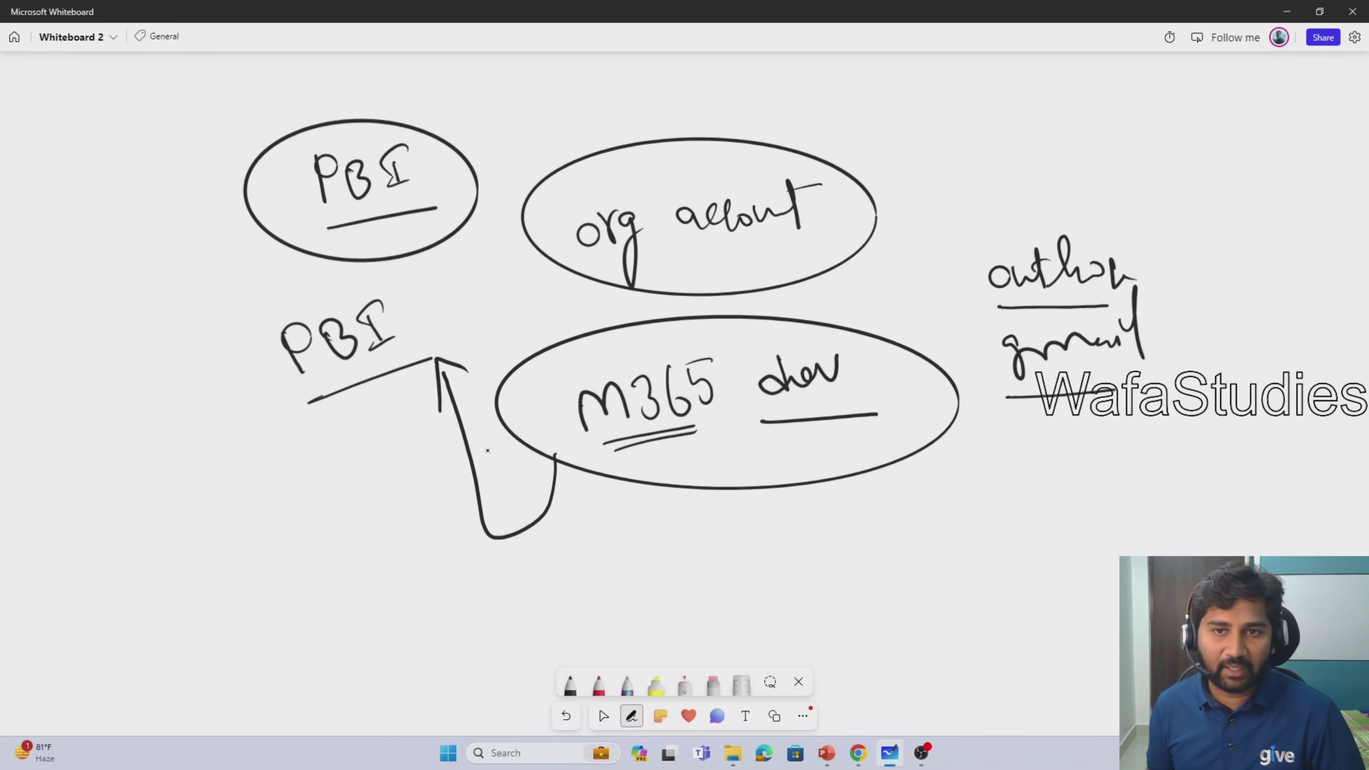
left_click(602, 715)
left_click(631, 715)
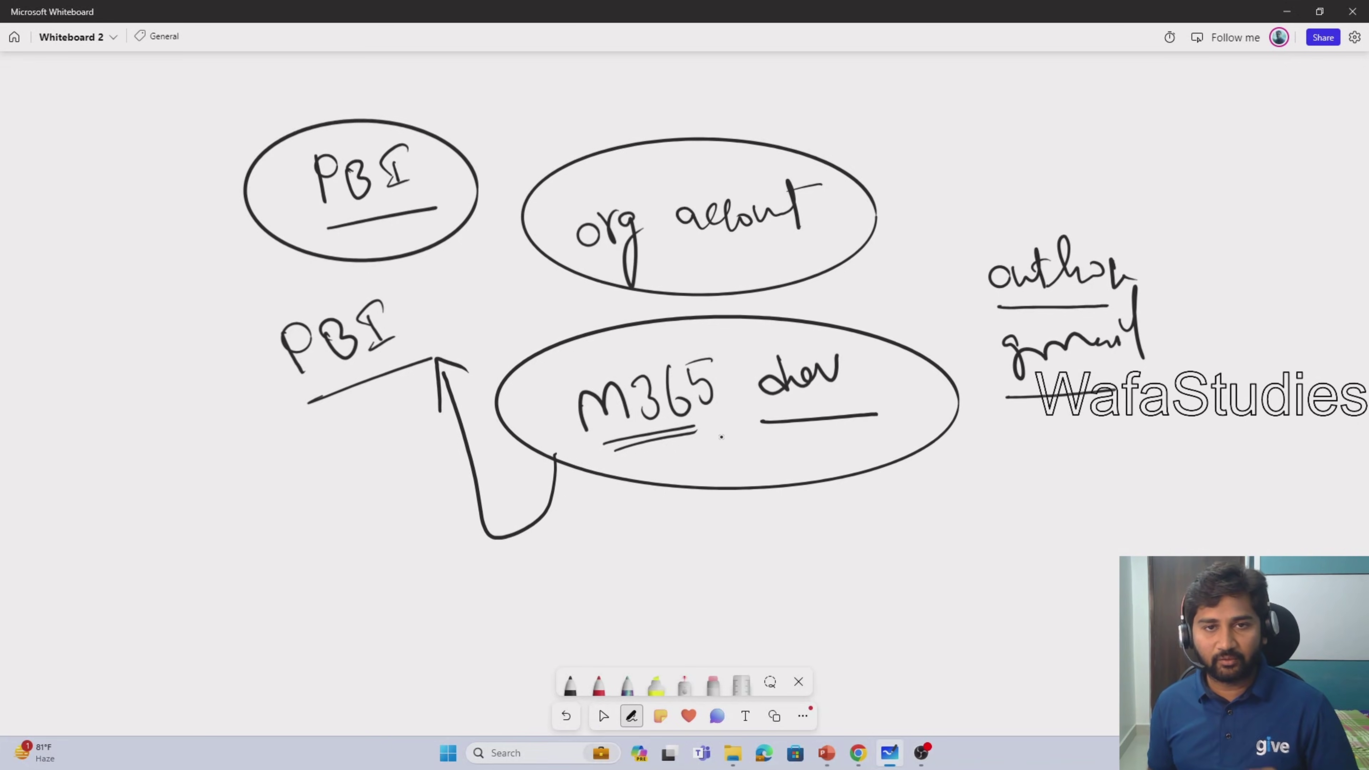
left_click_drag(636, 441, 806, 417)
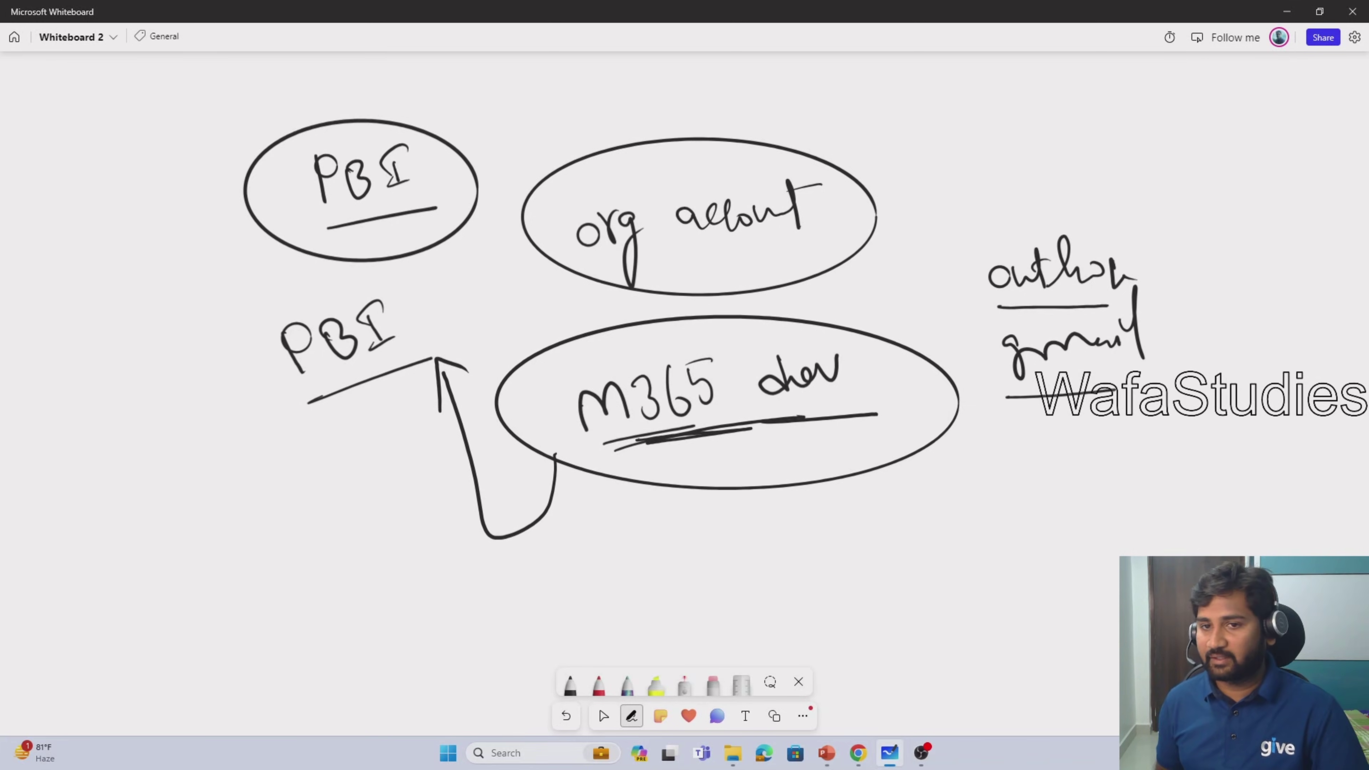
key("Escape")
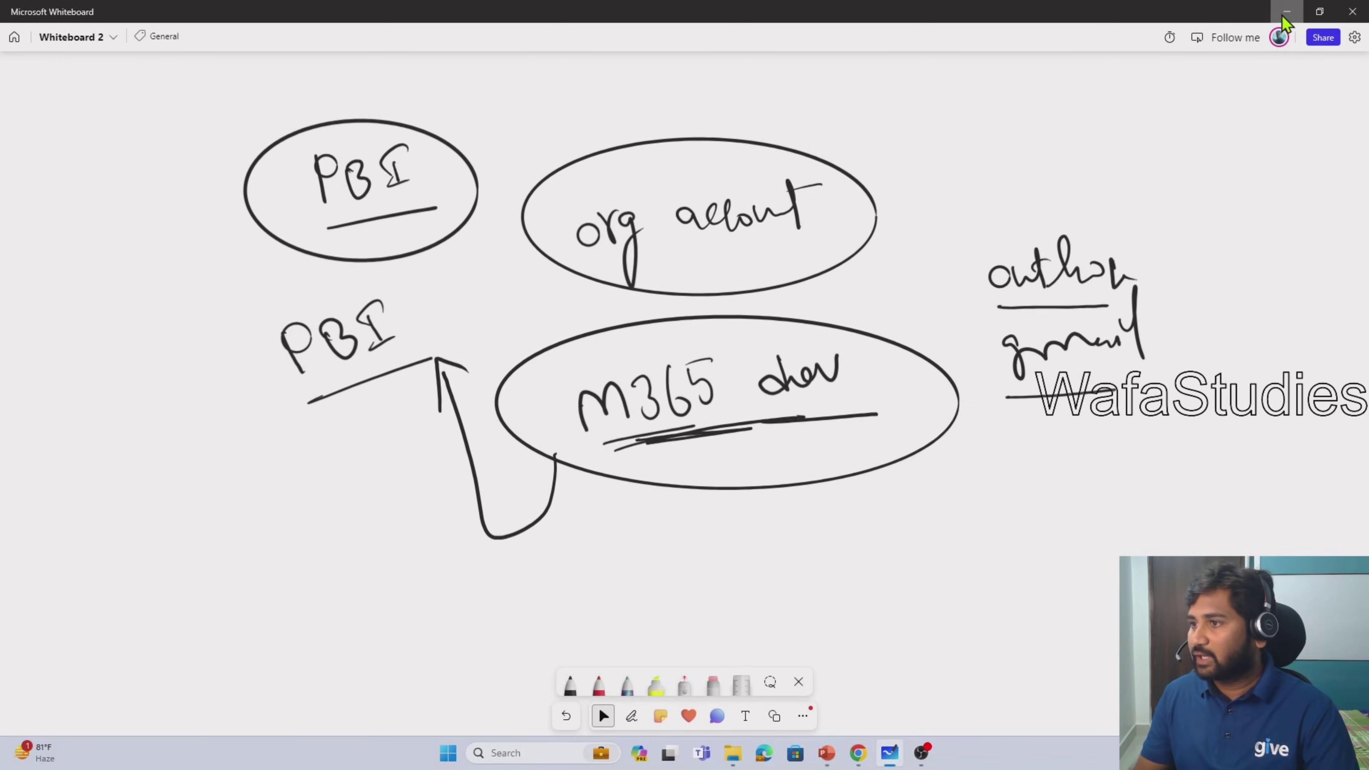
left_click(1286, 13)
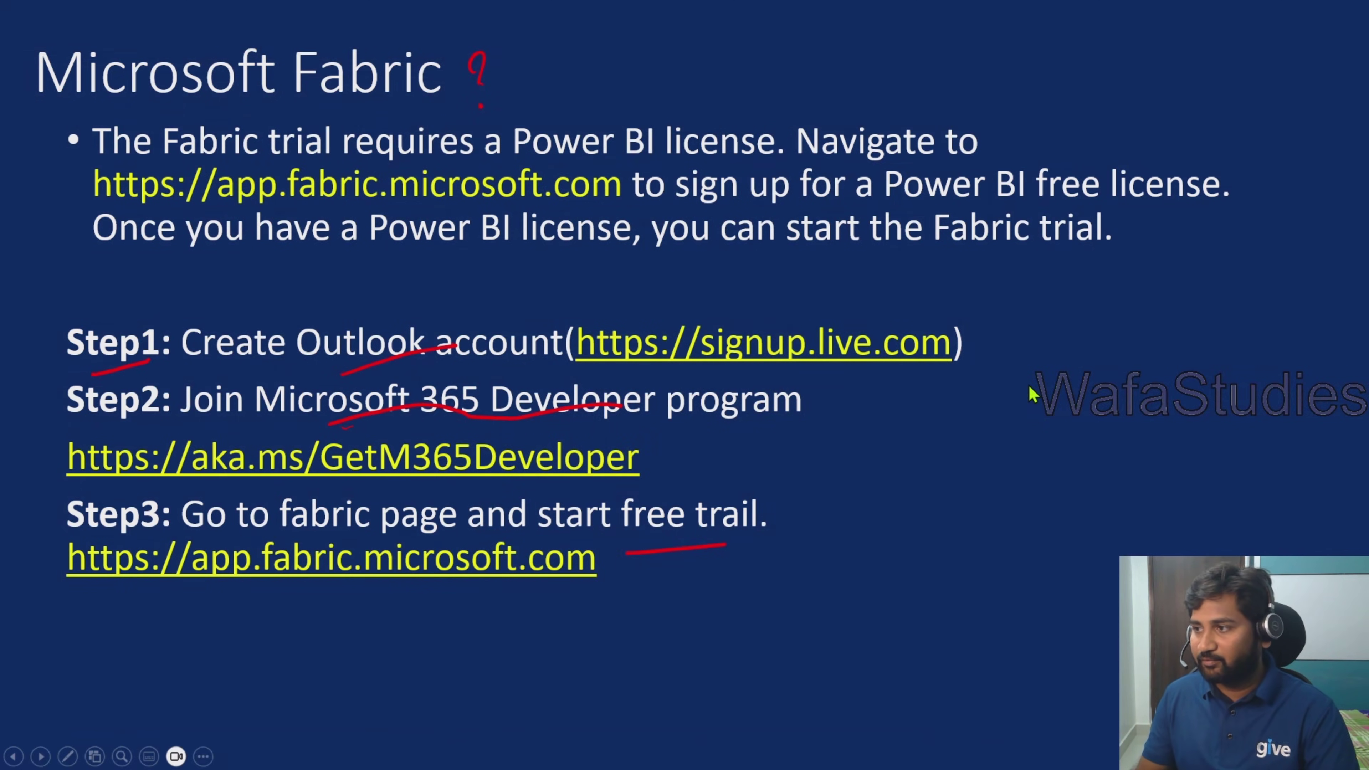
In the slideshow, tick and underline the signup.live.com link in red ink, then switch to Chrome
key("ctrl+p")
mouse_move(981, 333)
left_mouse_down()
mouse_move(996, 356)
mouse_move(1055, 310)
left_mouse_up()
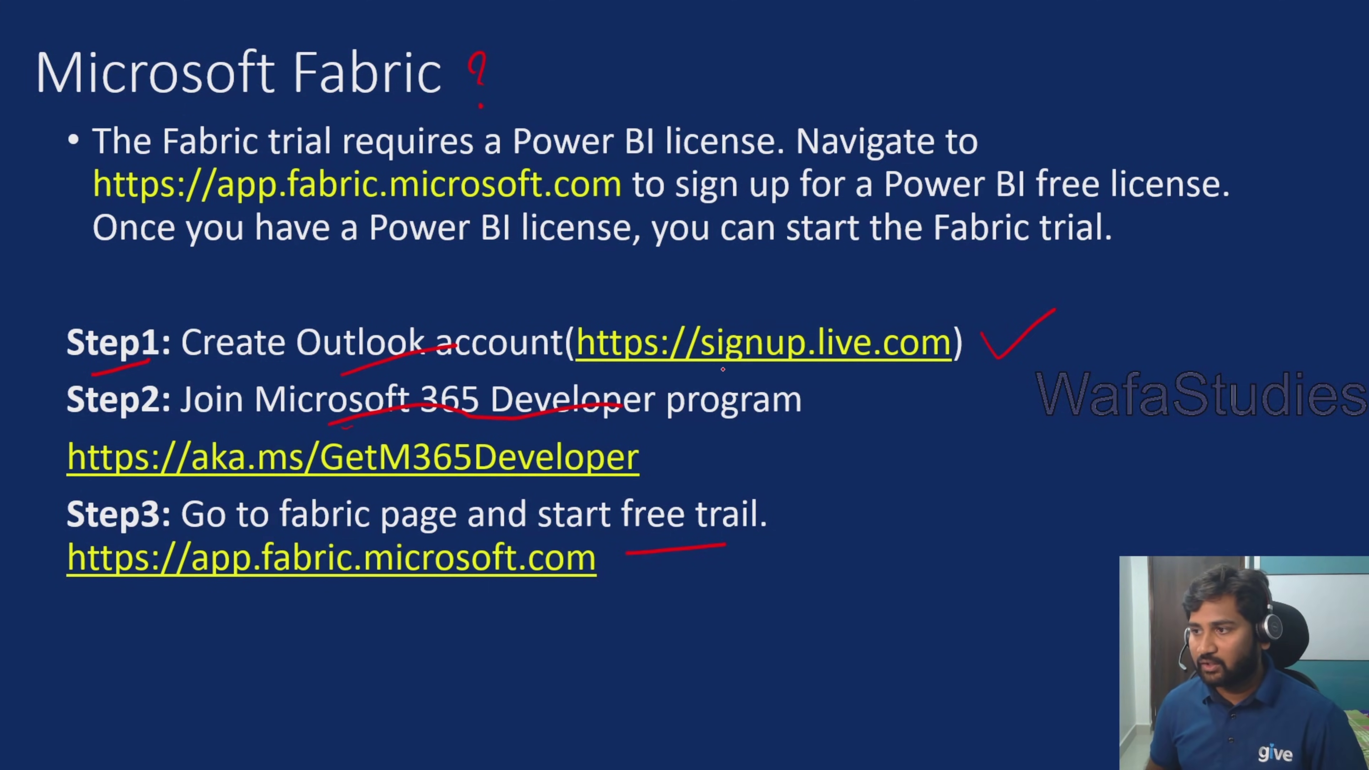
left_click_drag(706, 377, 970, 373)
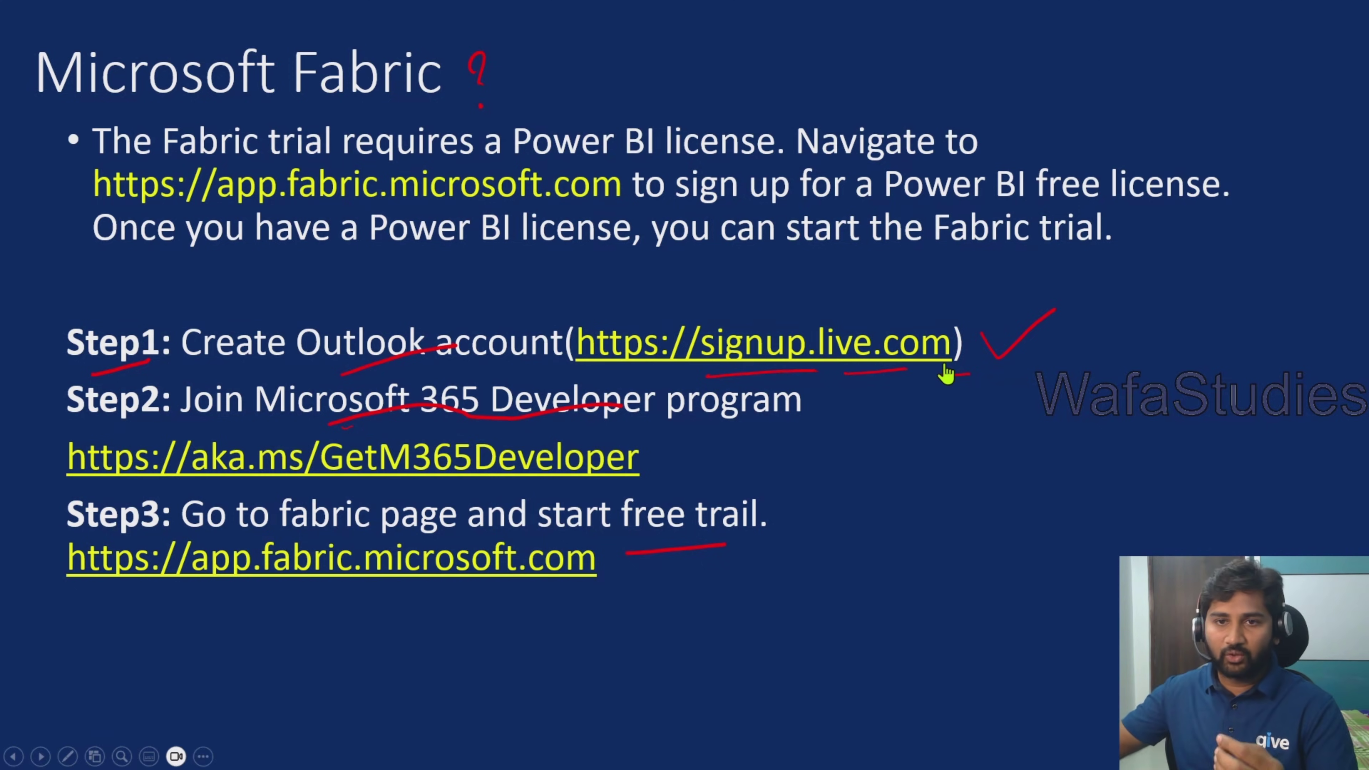
key("Escape")
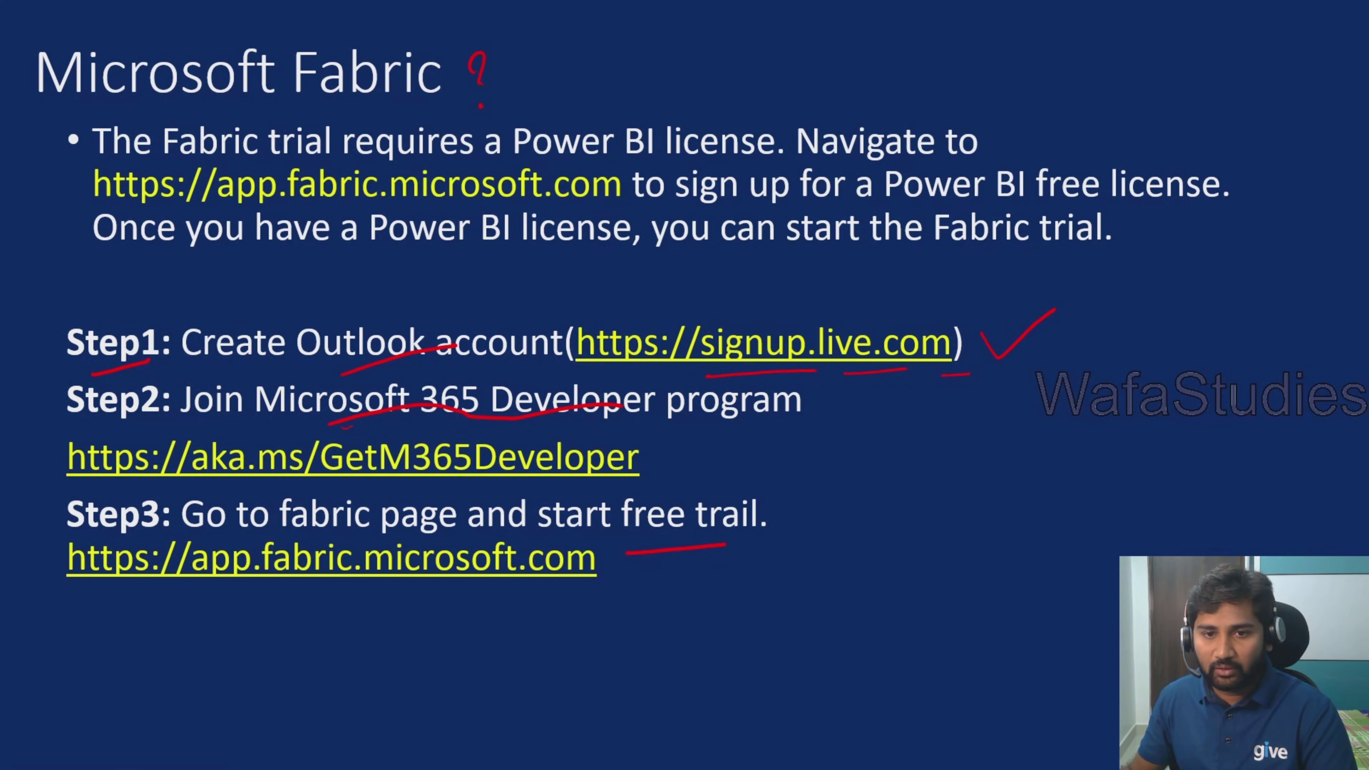
key("alt+Tab")
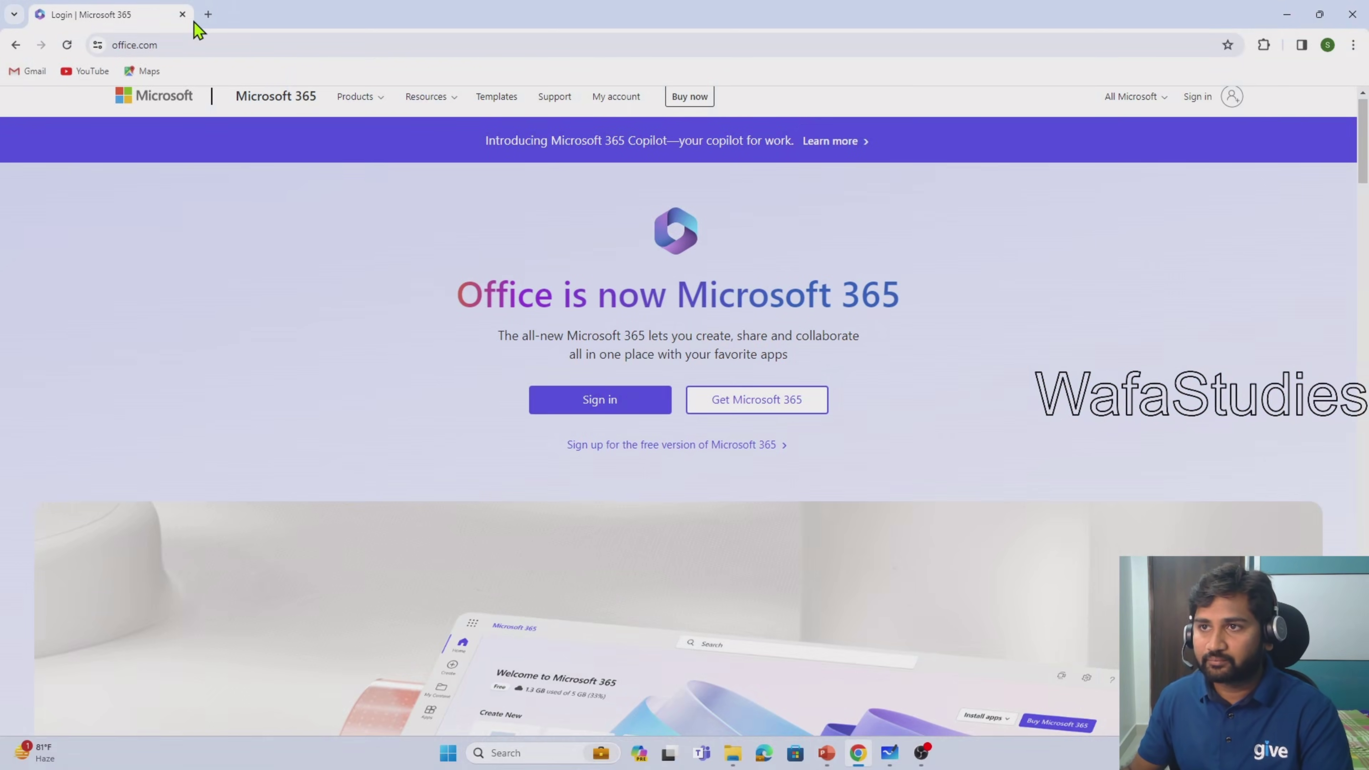
left_click(208, 14)
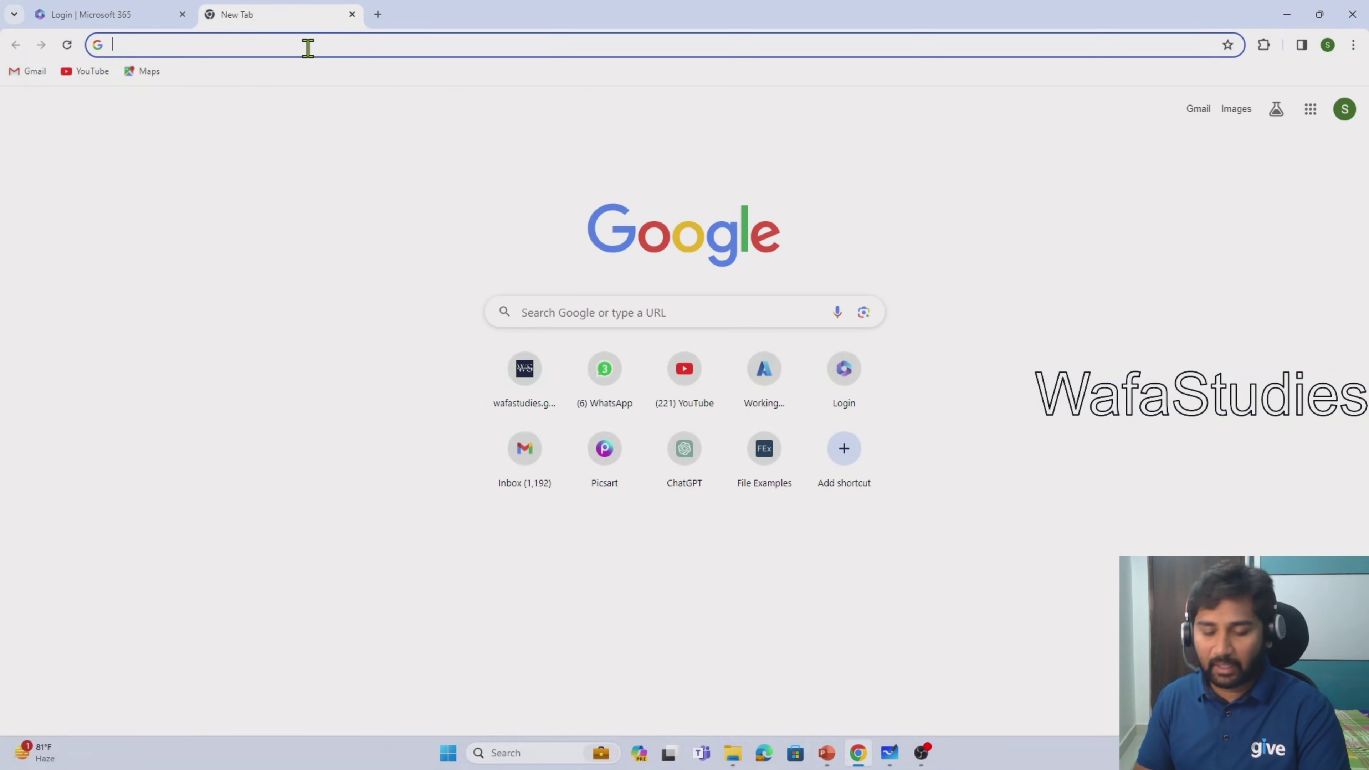
type("httpos")
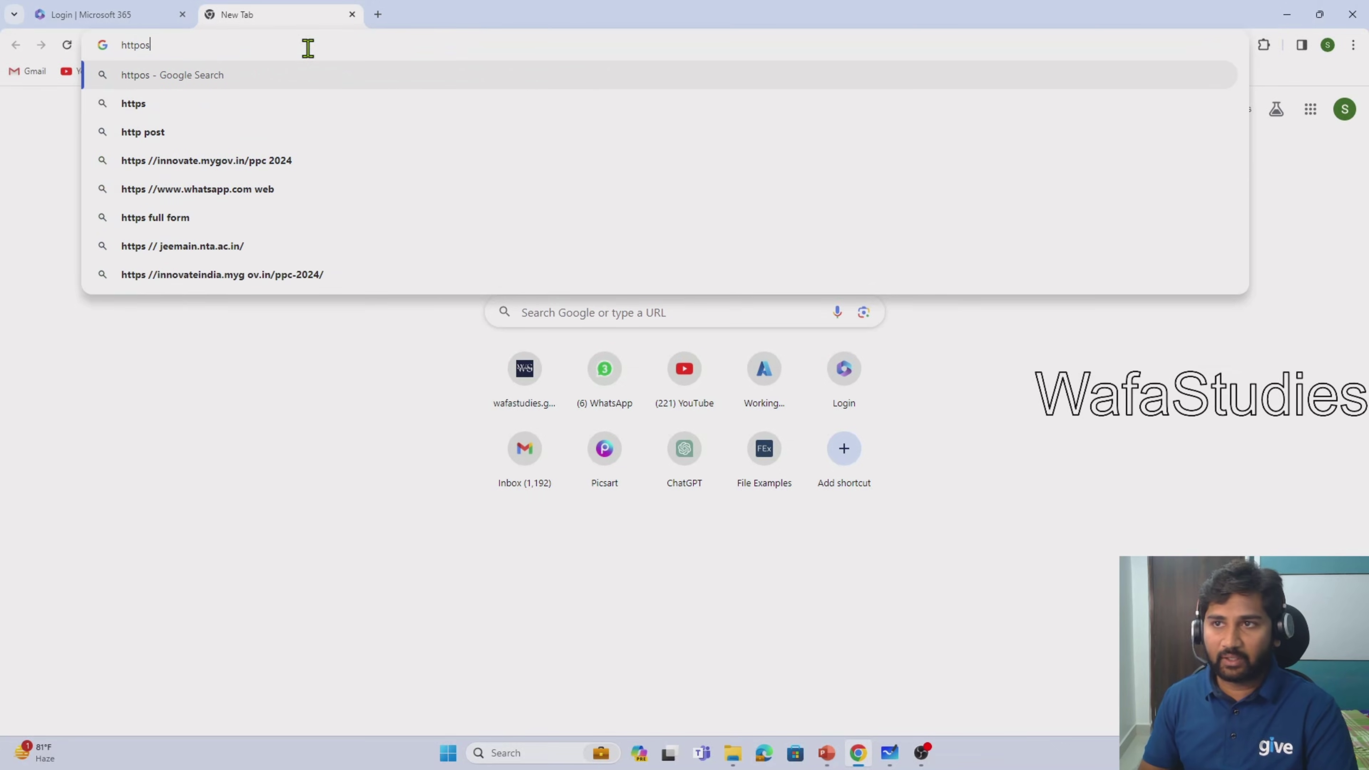
key("BackSpace")
key("BackSpace")
type("s:/")
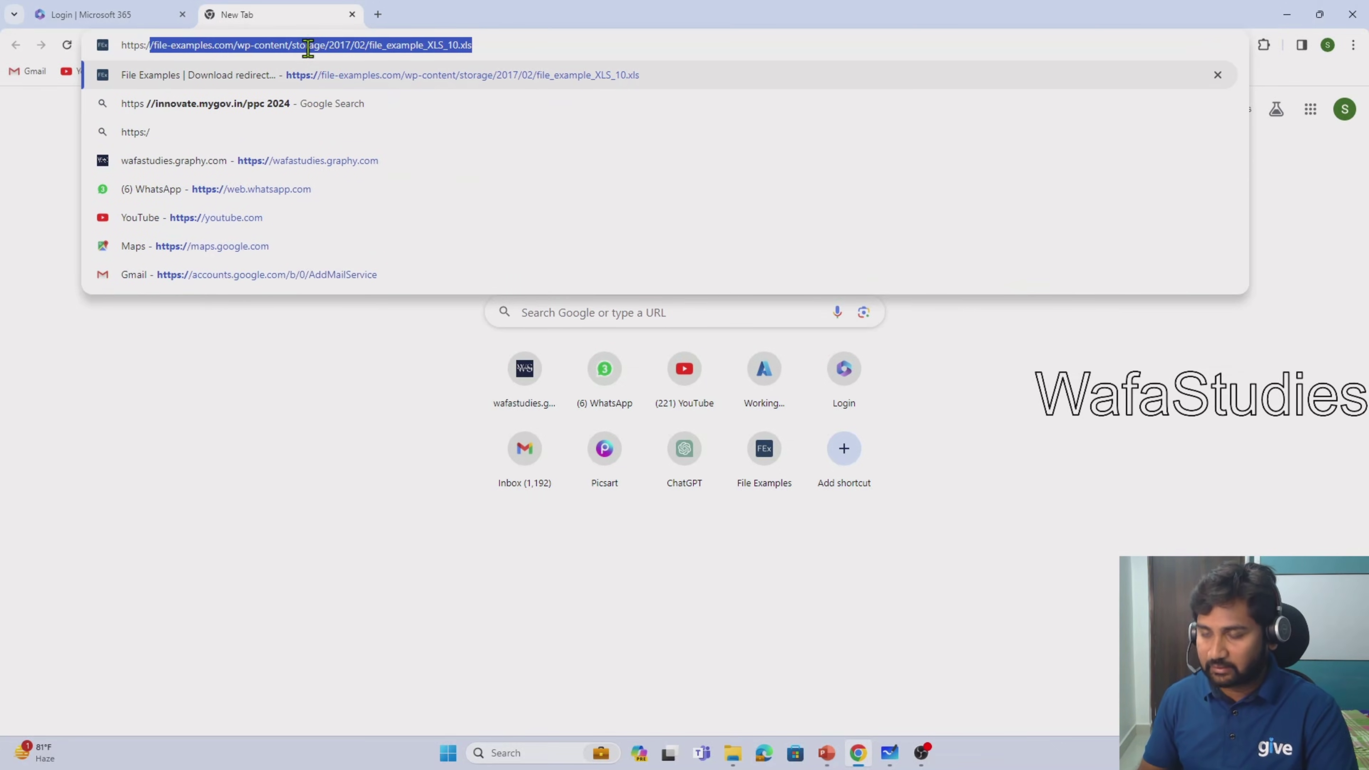
type("/sig")
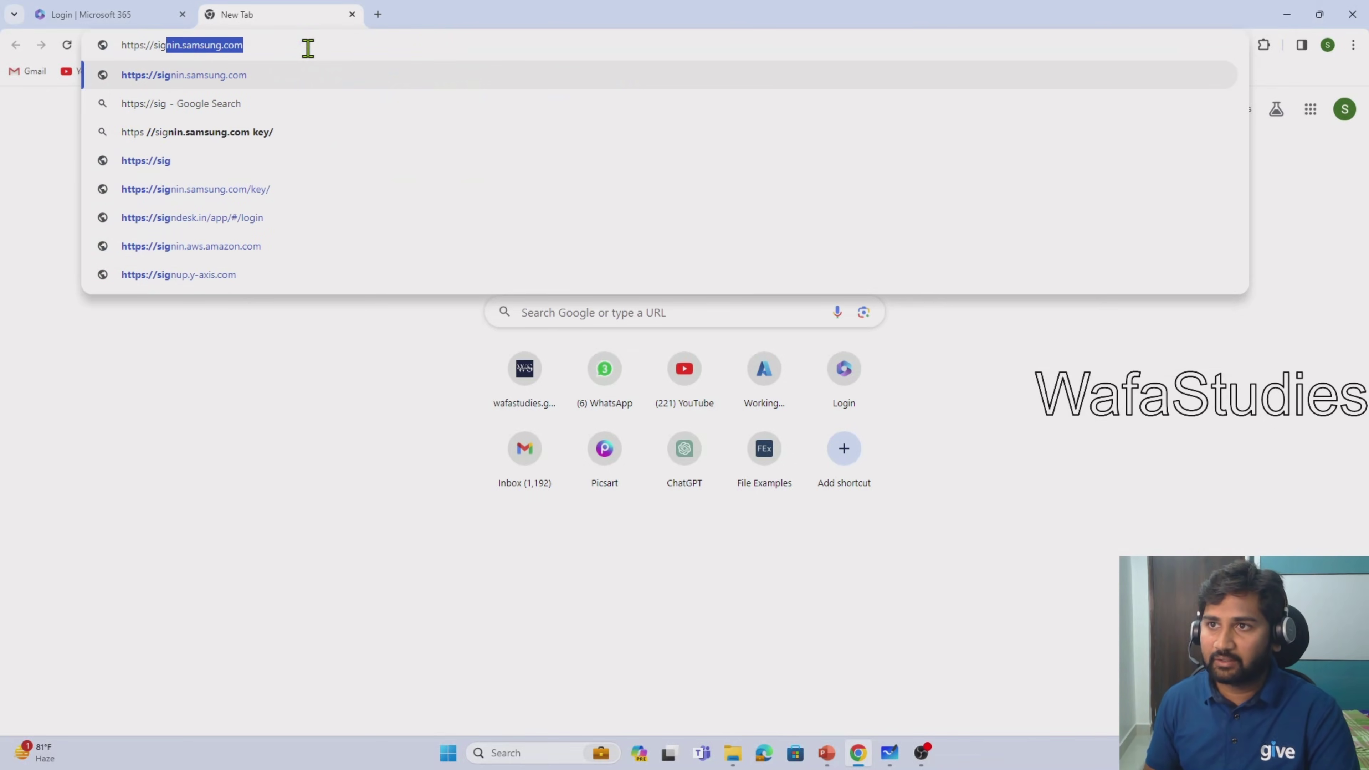
type("g")
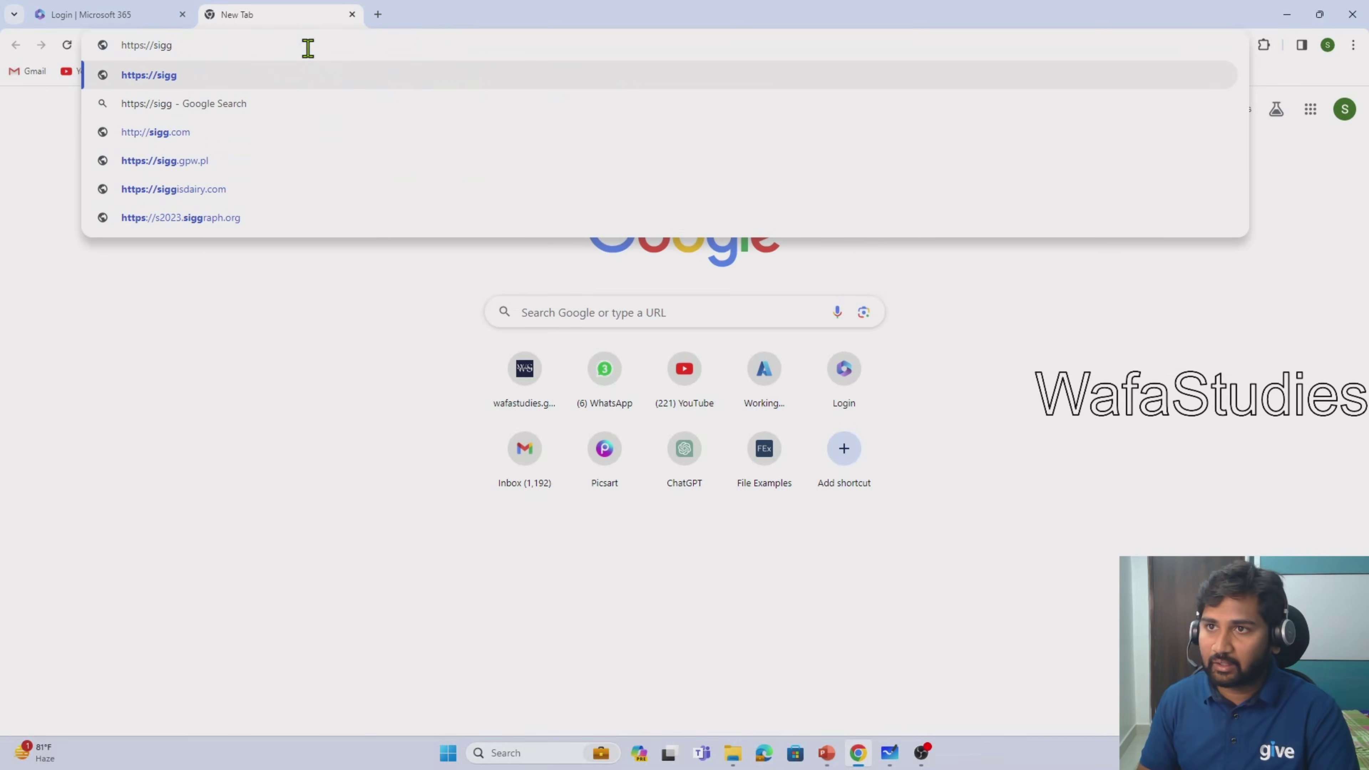
key("BackSpace")
type("nup.live")
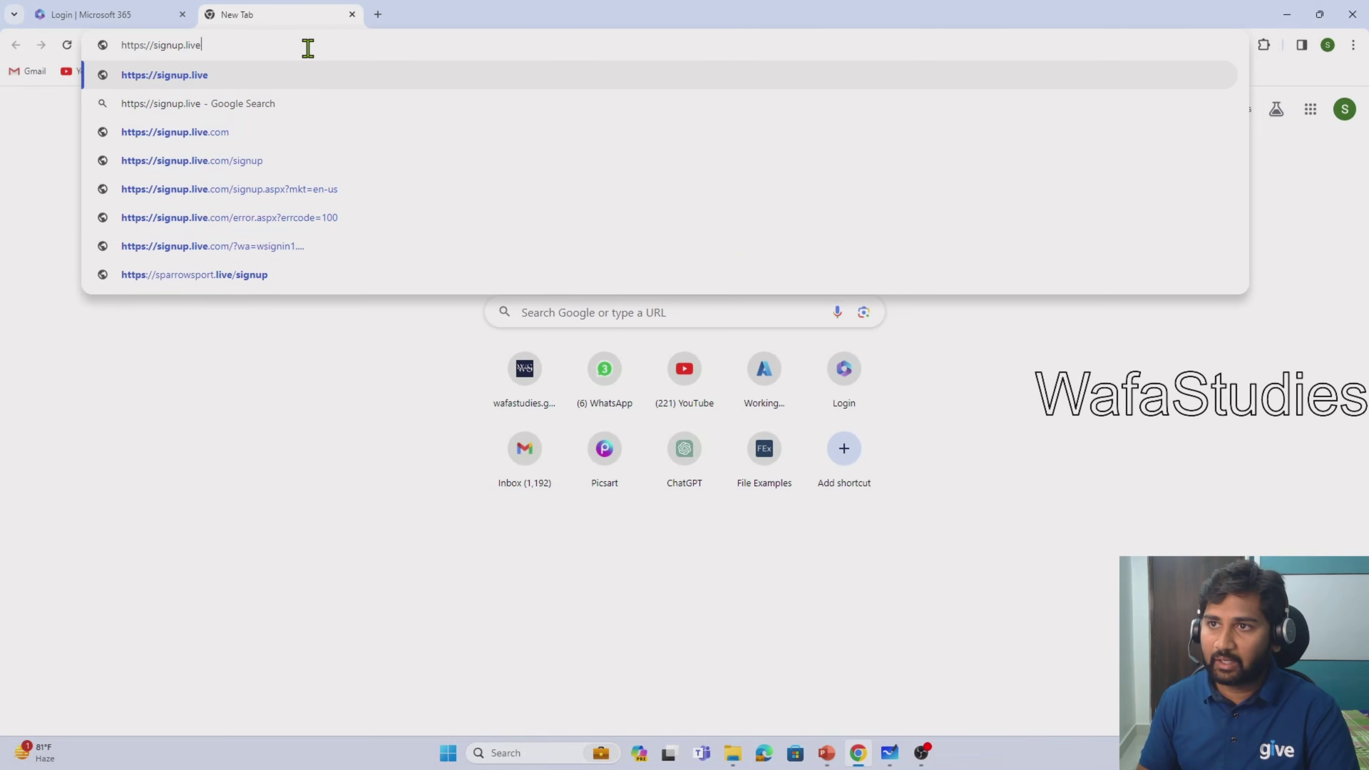
type(".com")
key("Return")
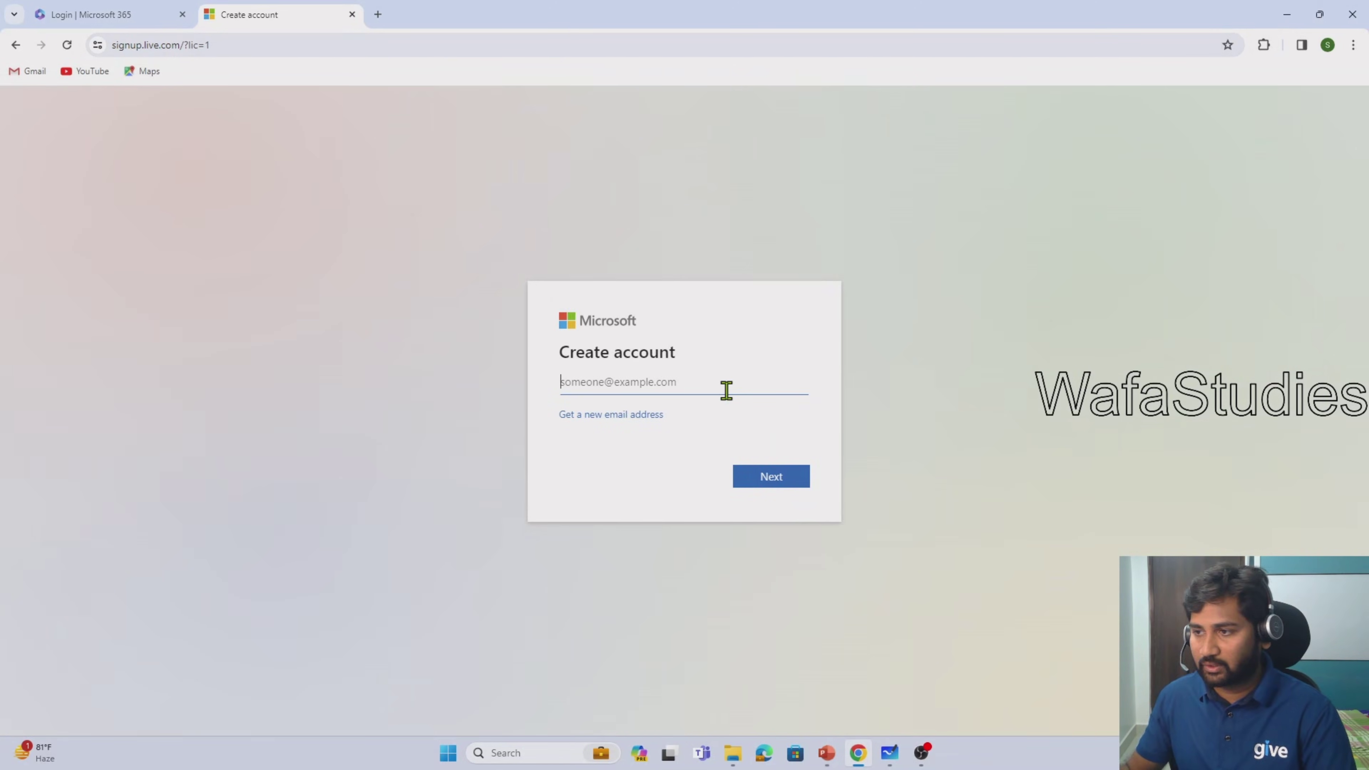
Zoom in, enter the new outlook.com email address, and submit it
key("ctrl+plus")
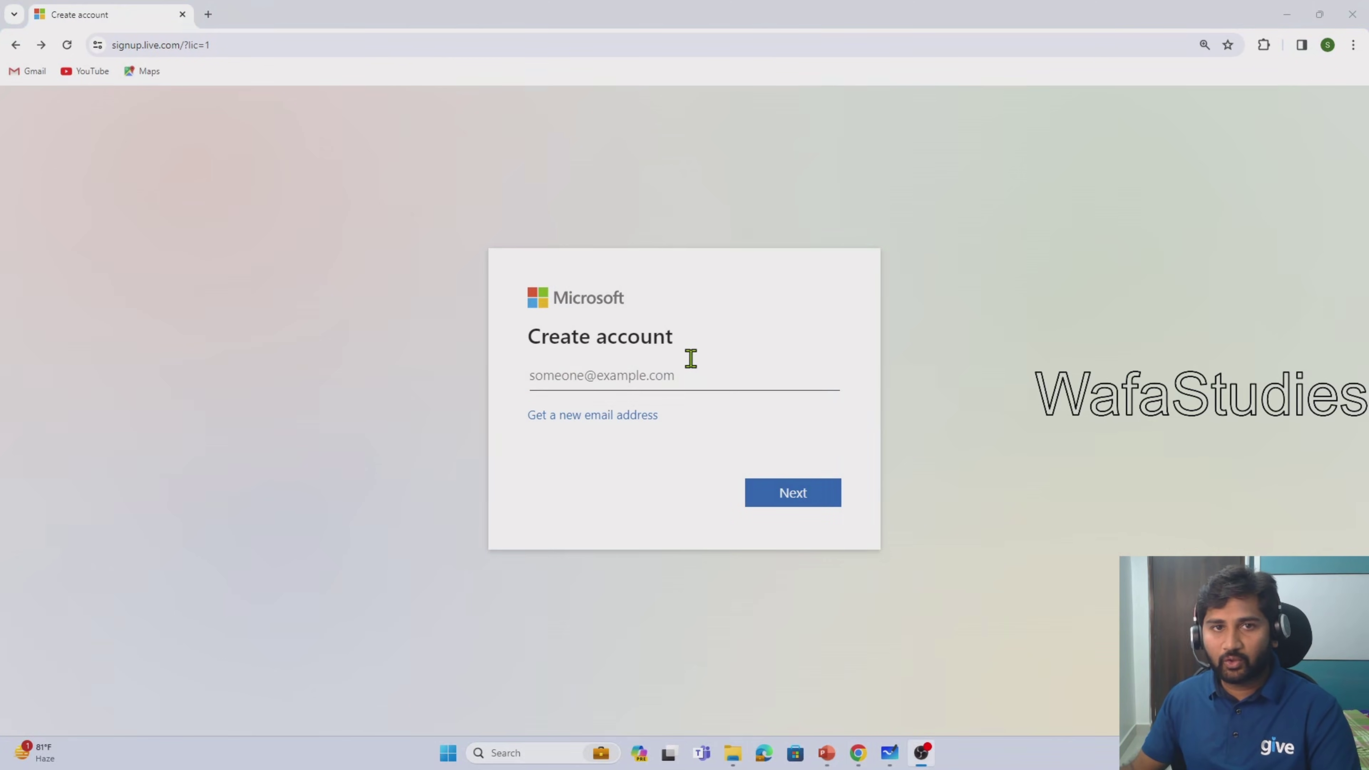
left_click(635, 377)
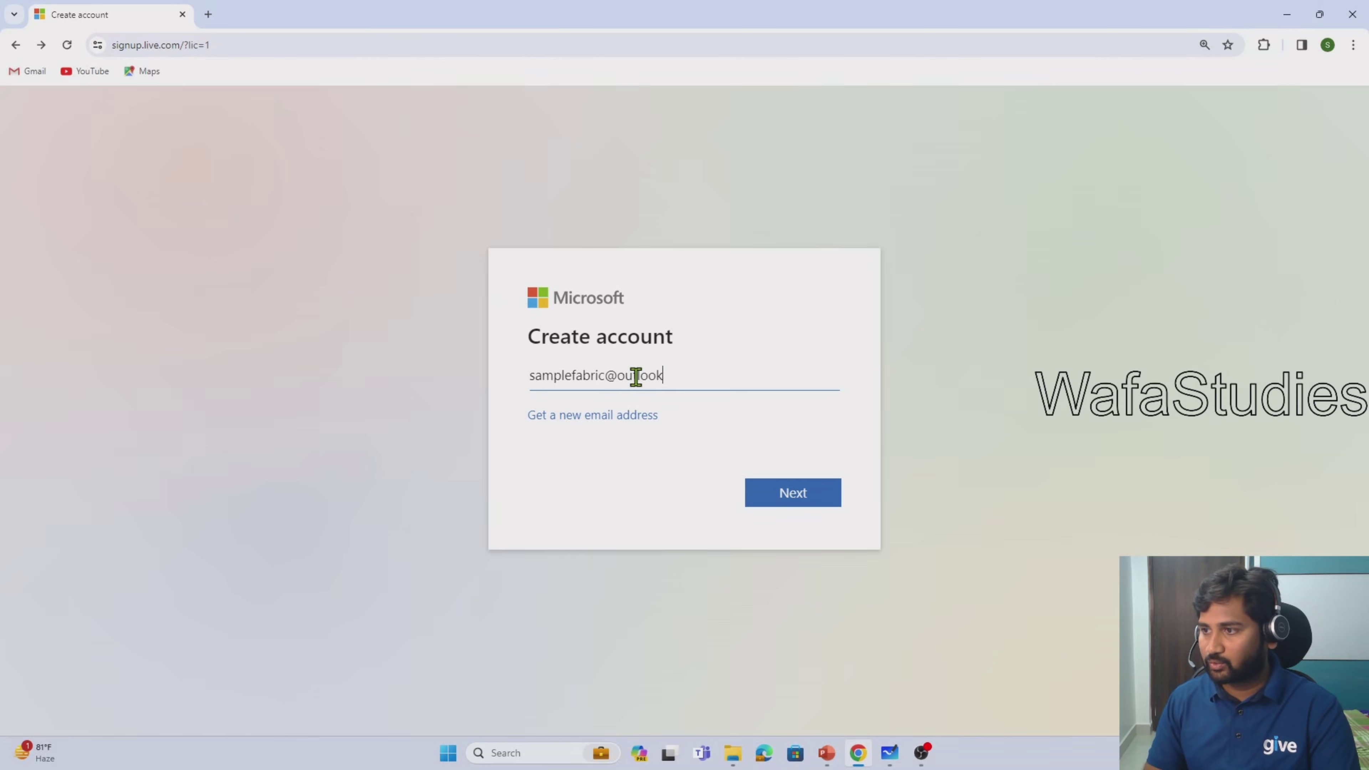
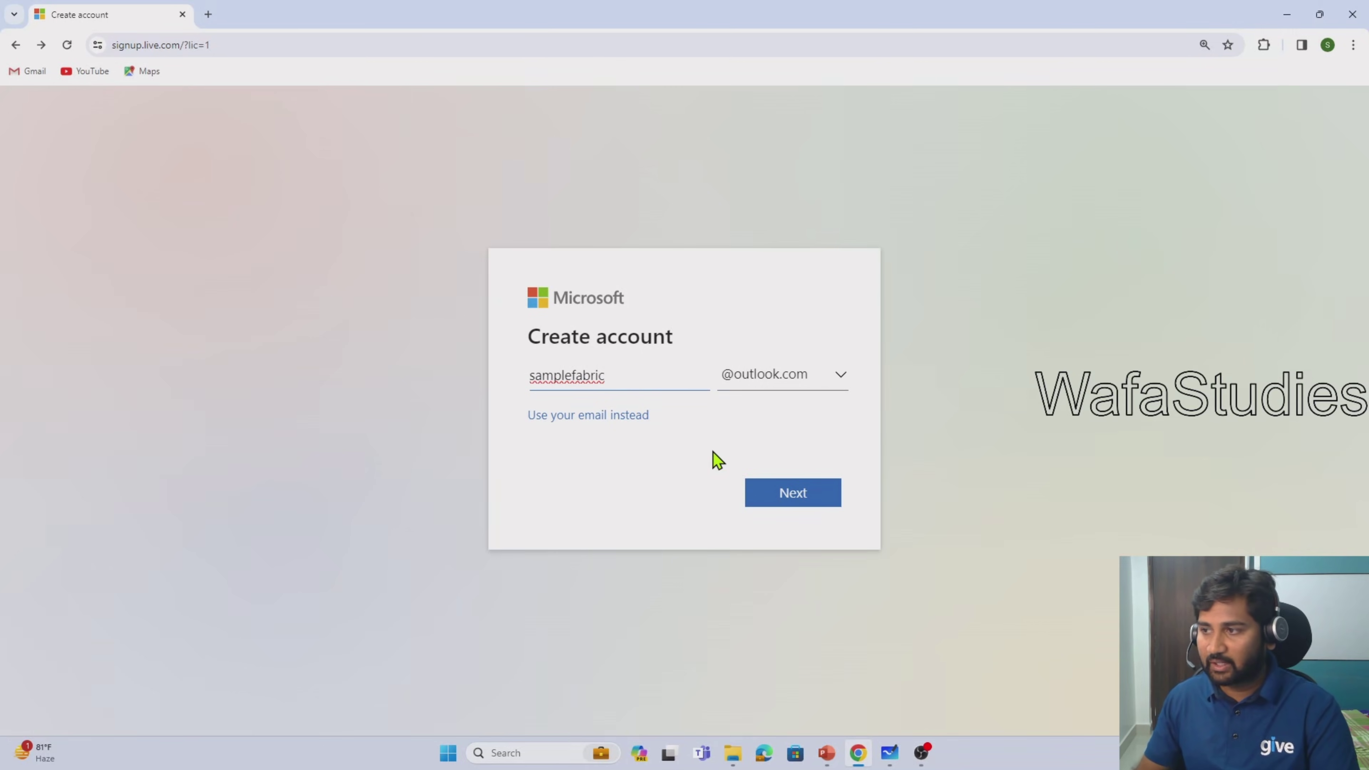
left_click(795, 496)
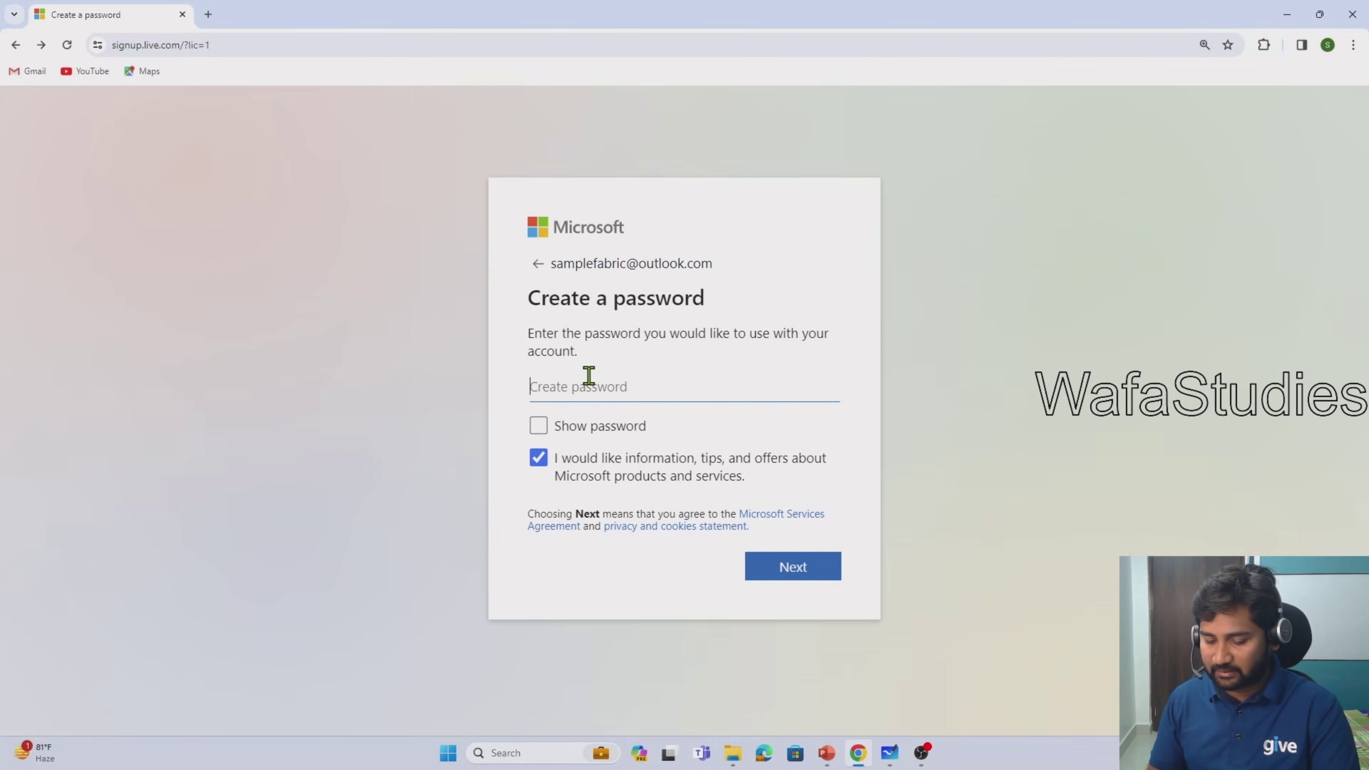
Enter a password, then fill in the first and last name fields and submit
type("••")
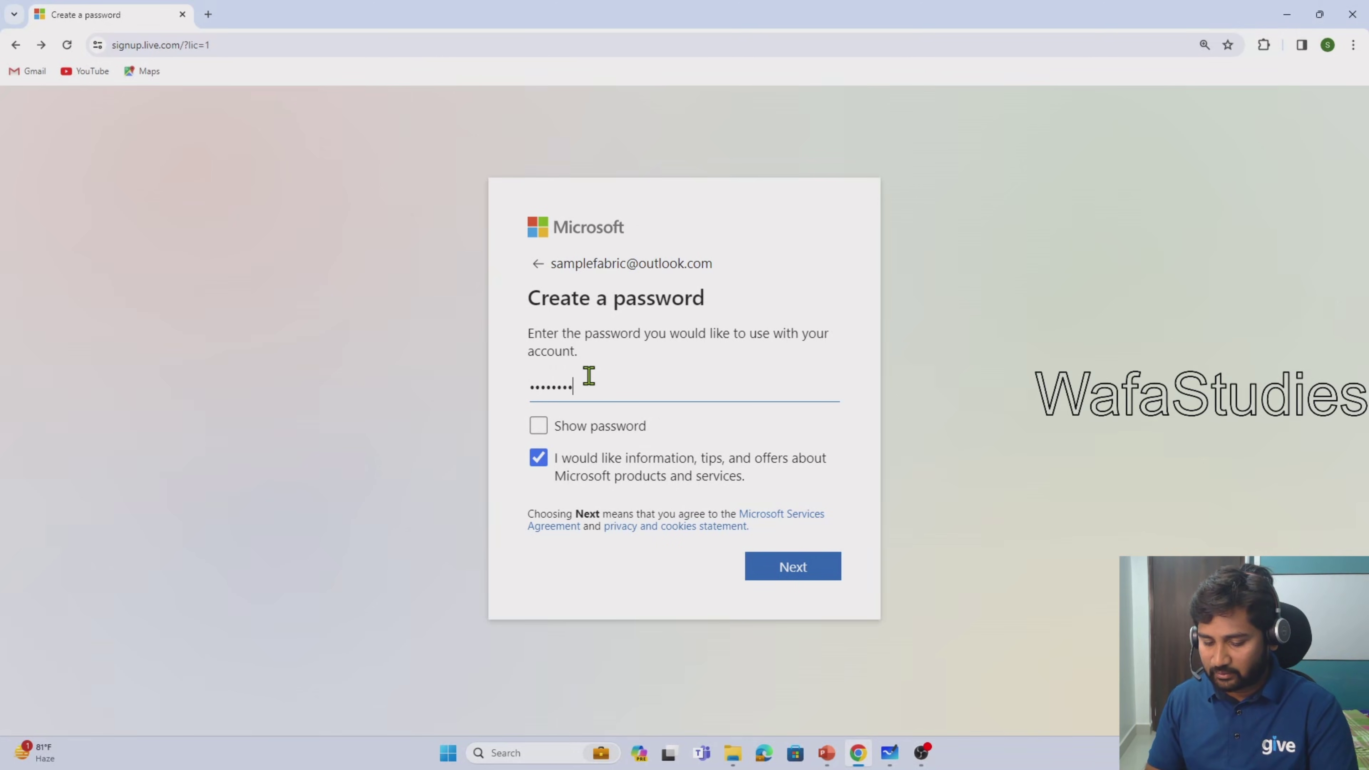
type("•••••••")
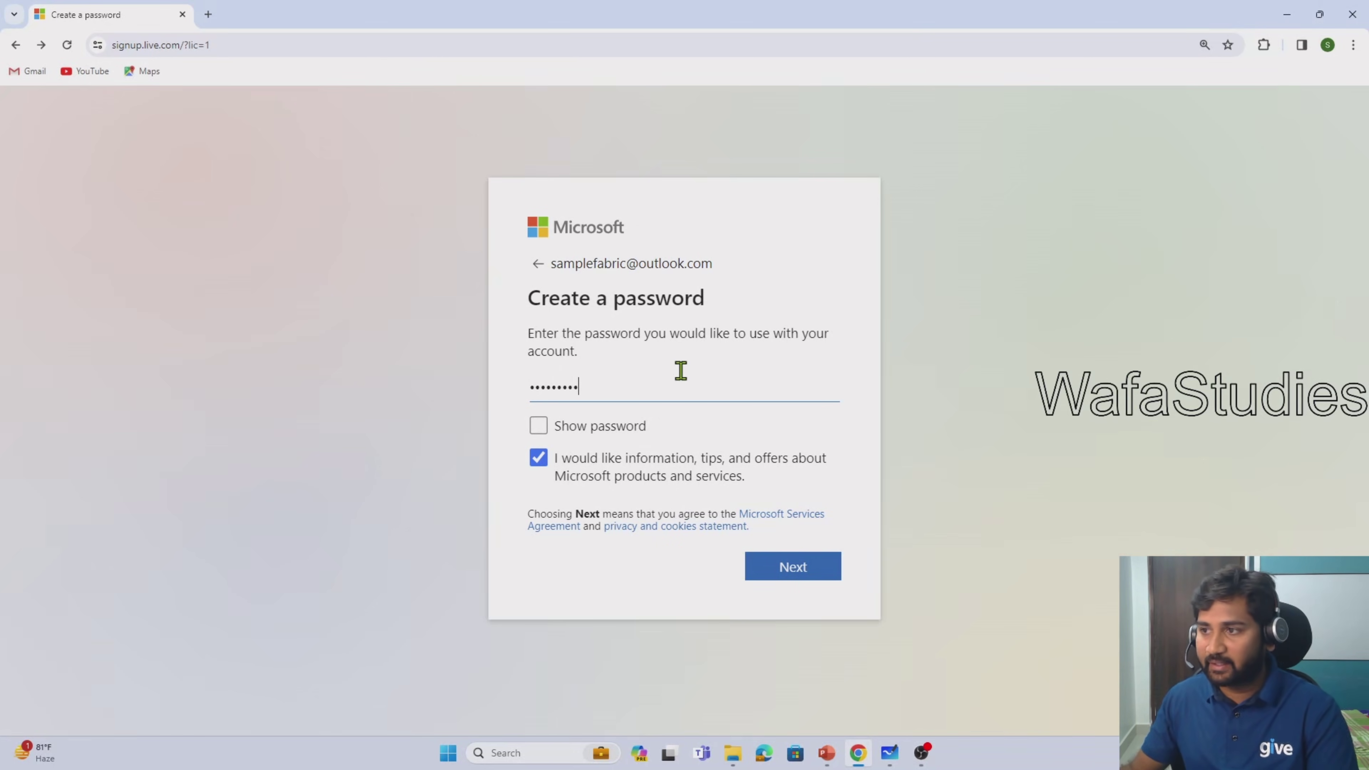
left_click(803, 569)
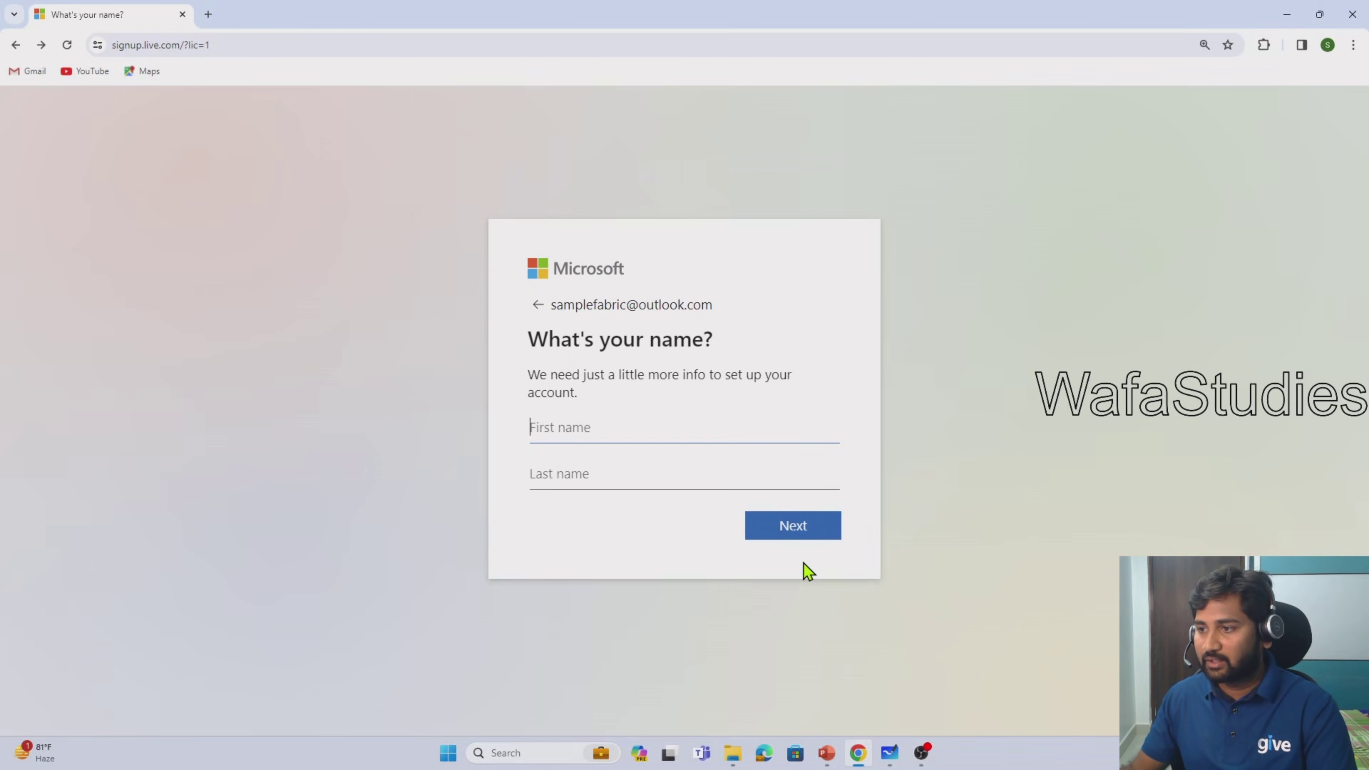
type("Sample")
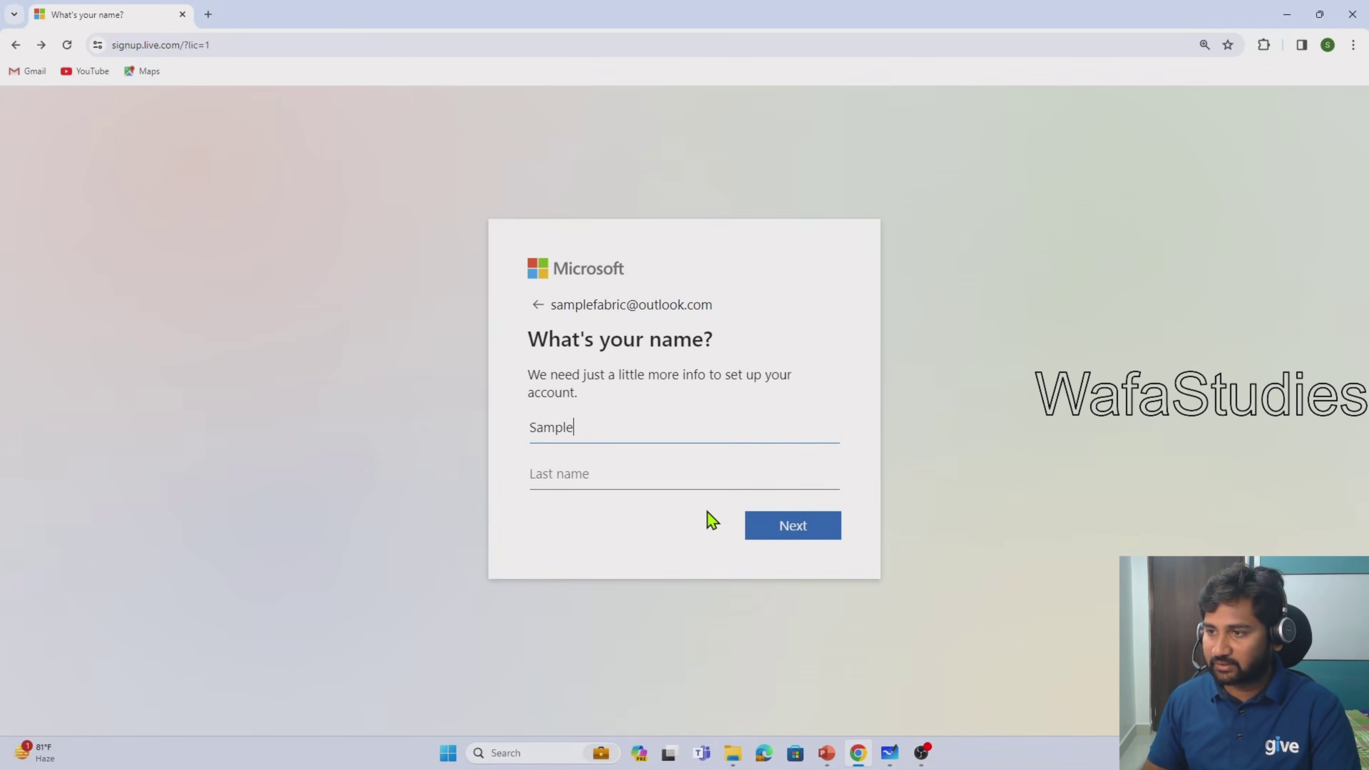
key("Tab")
type("Fabric")
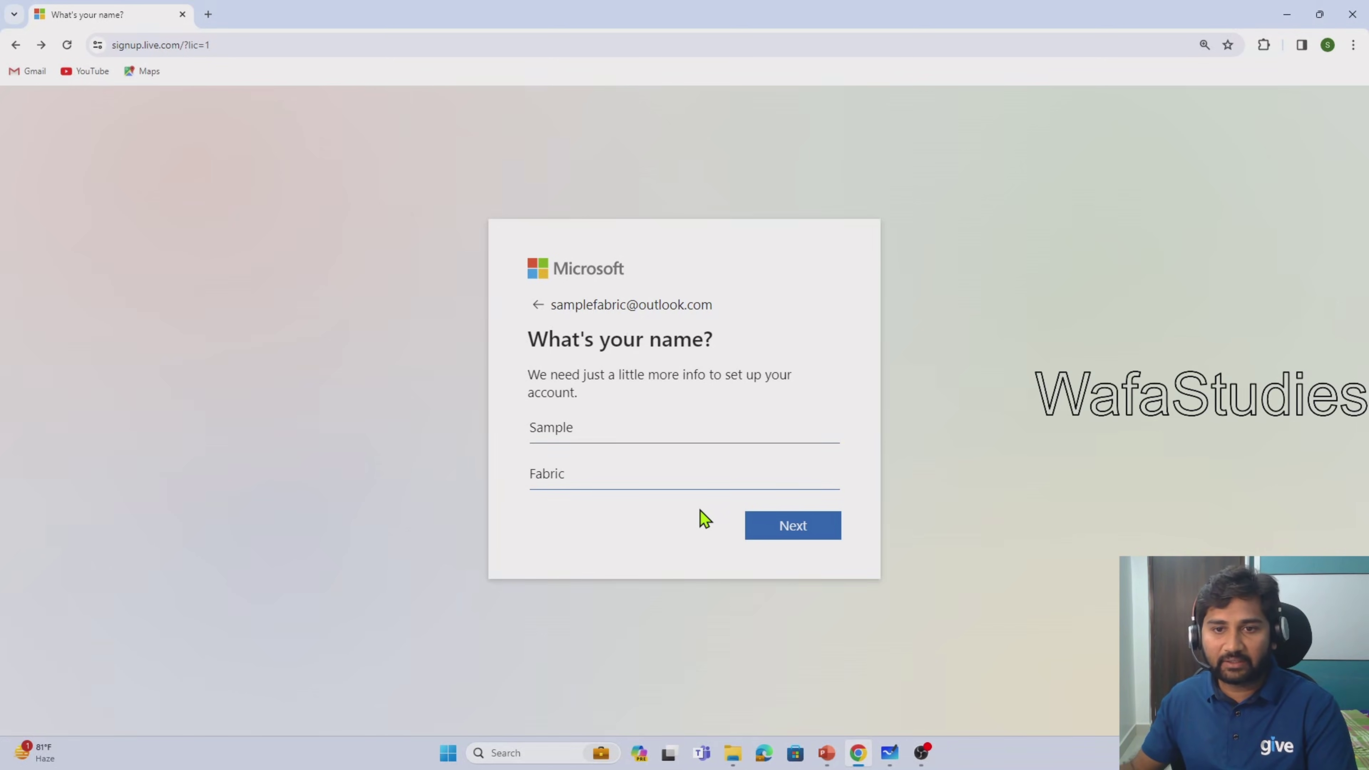
left_click(805, 534)
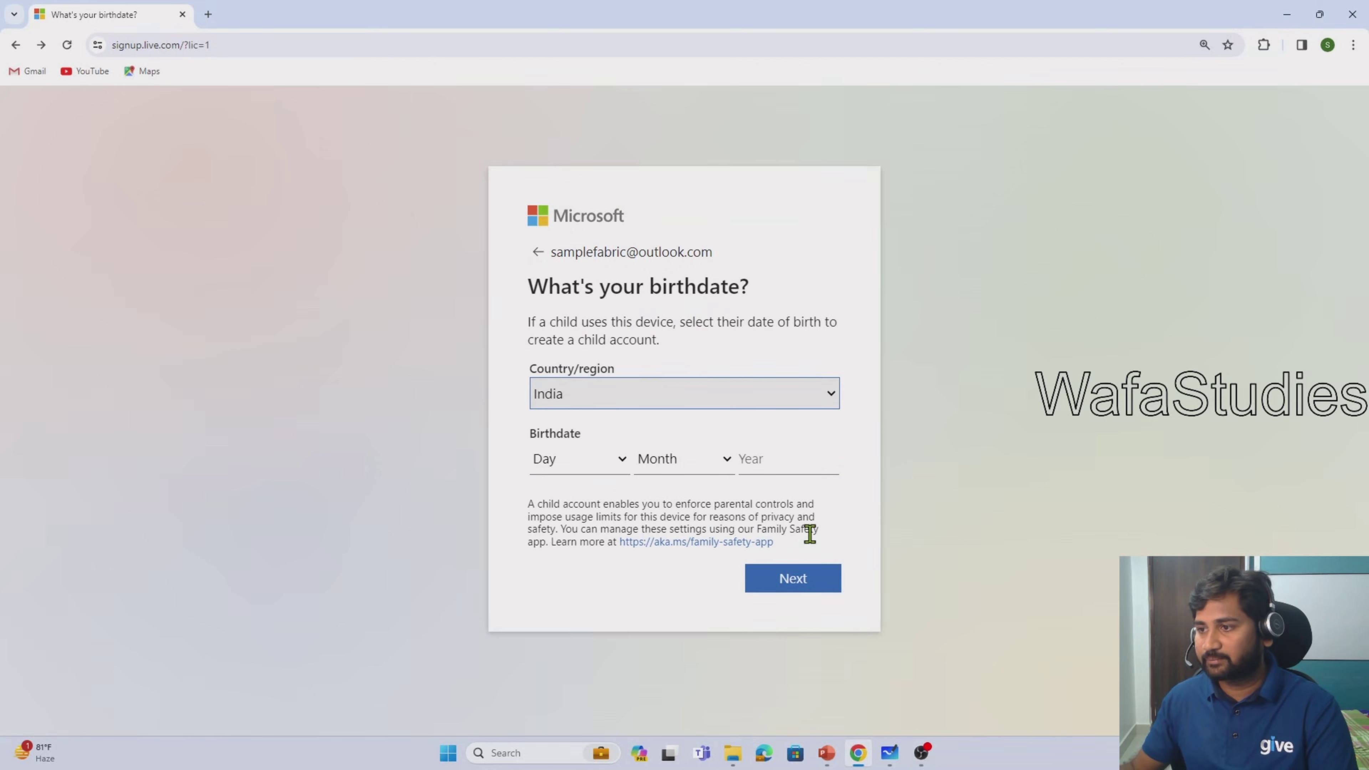
Set the birthdate to 2 April 1993 and submit it
left_click(604, 461)
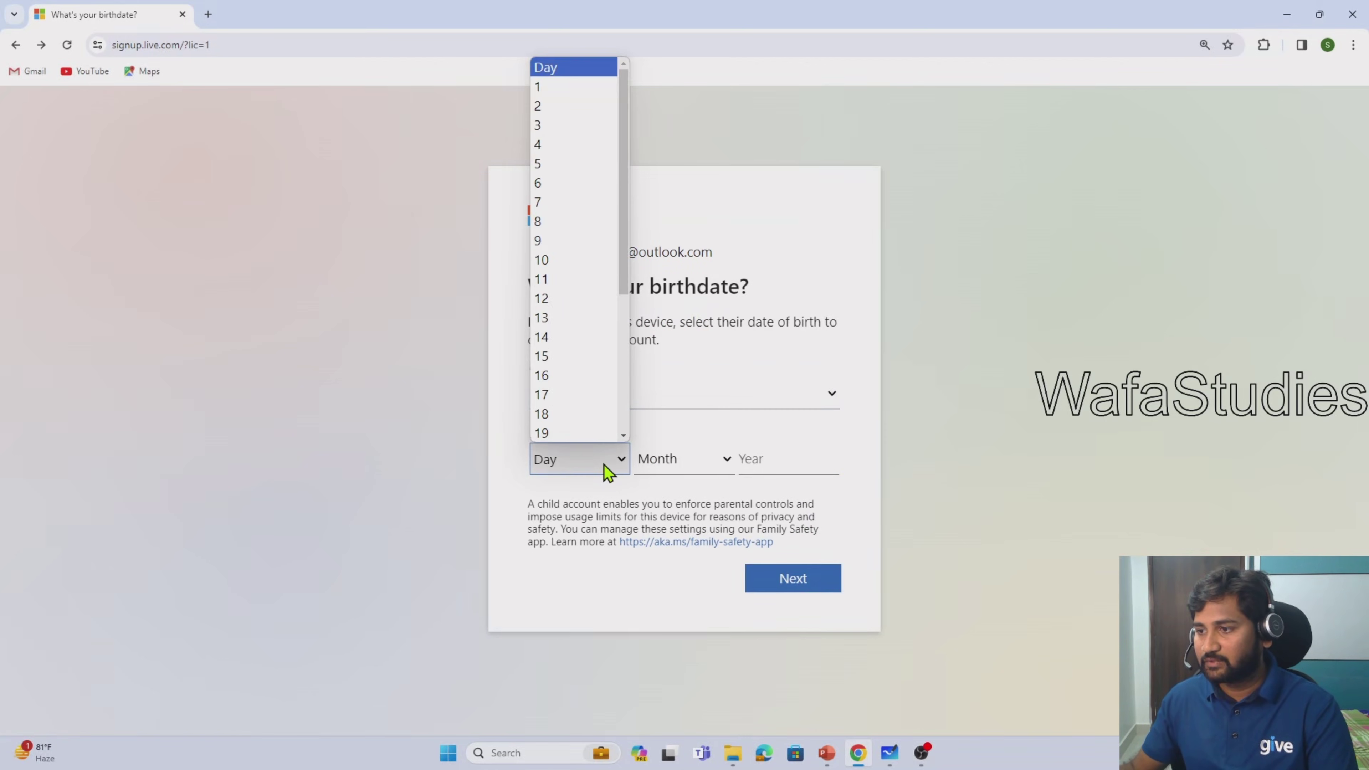
left_click(565, 111)
left_click(706, 466)
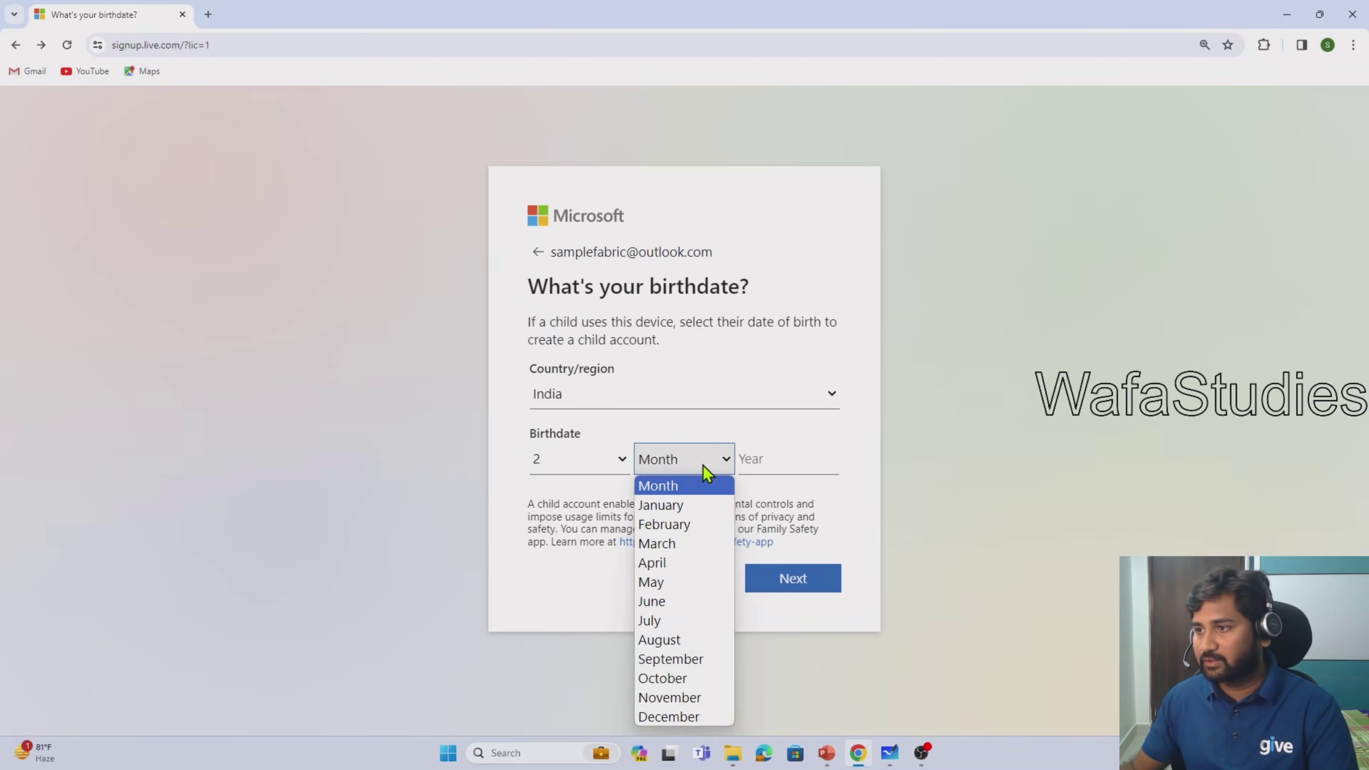
left_click(699, 566)
left_click(767, 467)
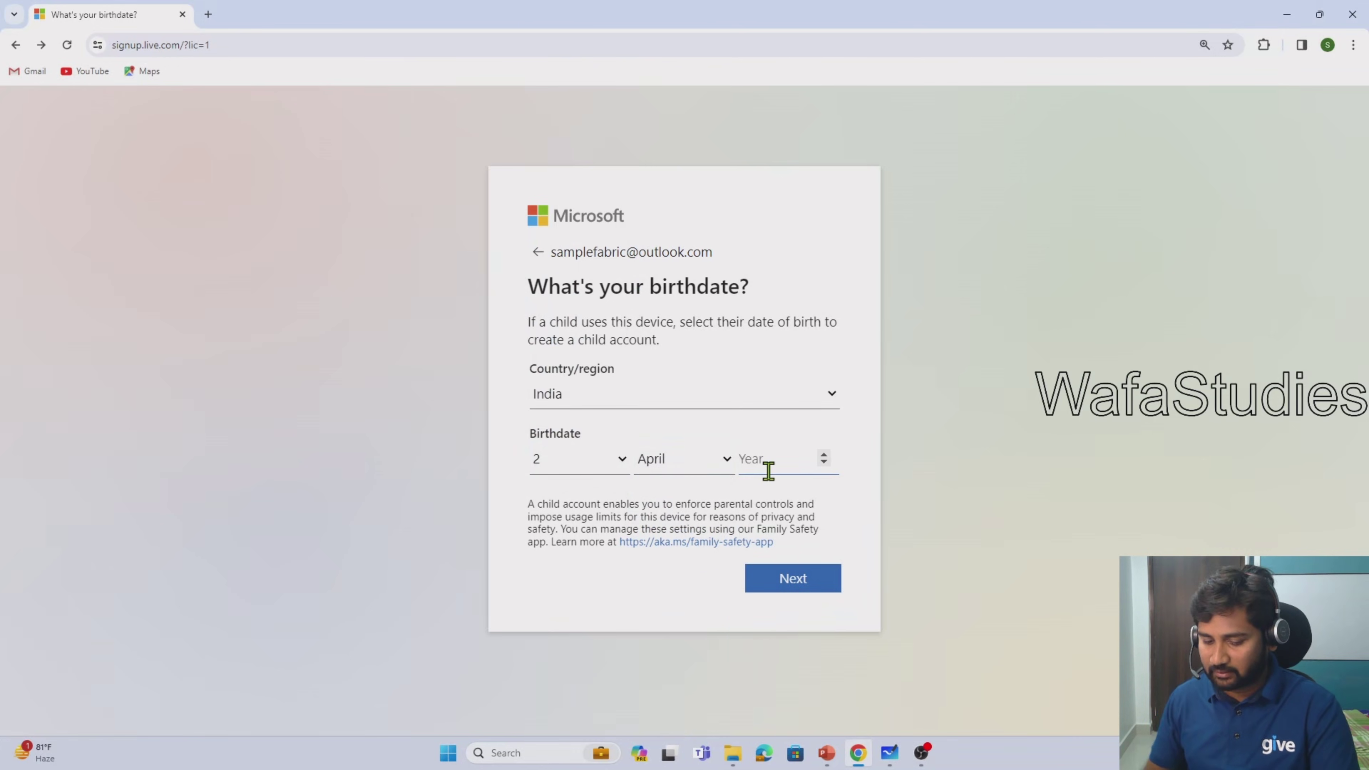
type("1993")
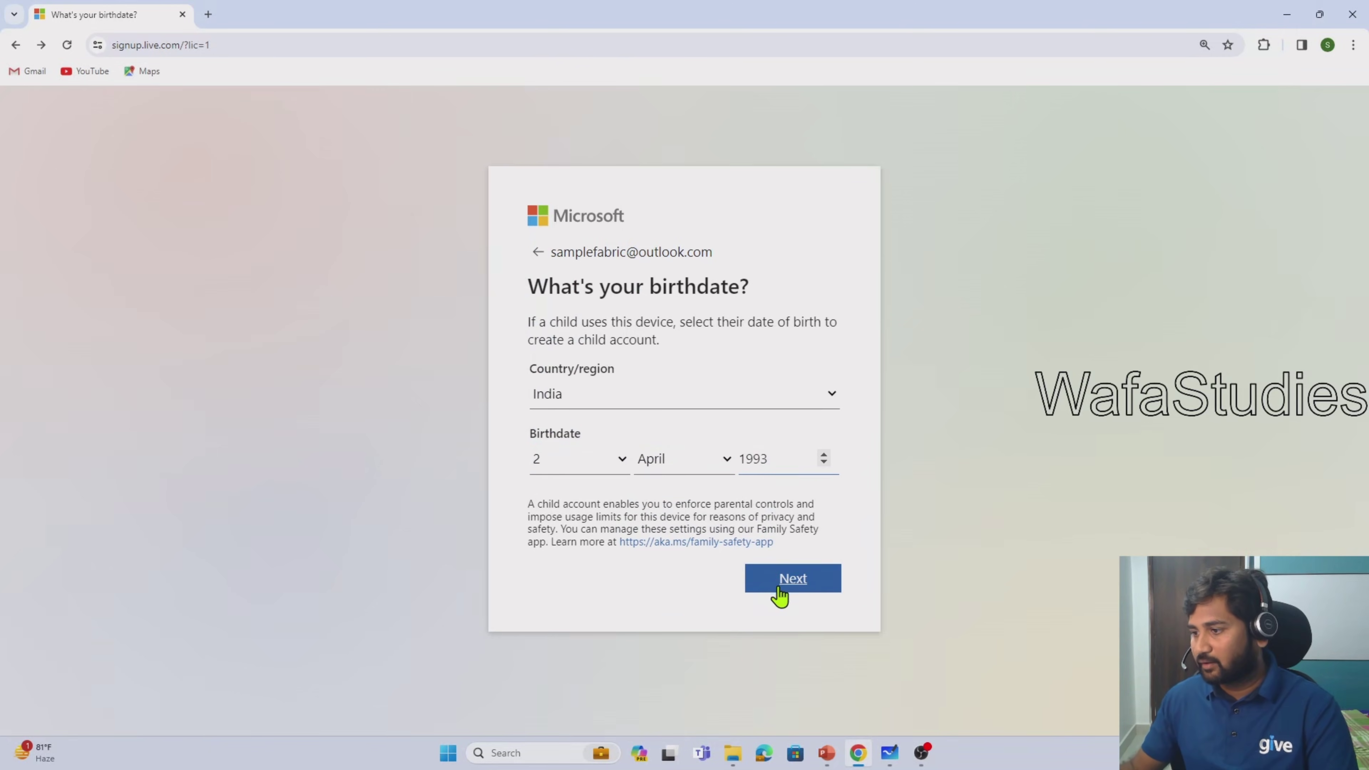
left_click(781, 587)
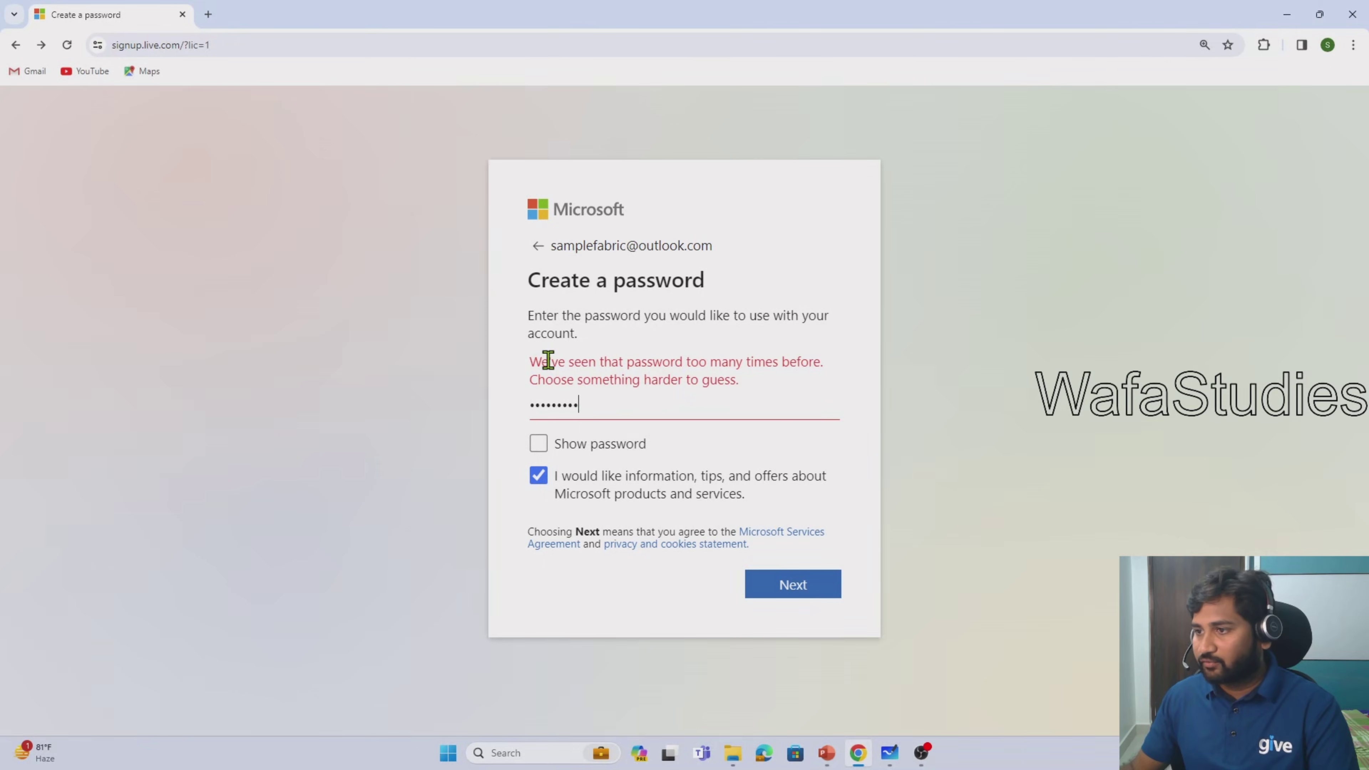
Replace the too-common password with a longer, stronger password and submit it
left_click_drag(548, 360, 748, 360)
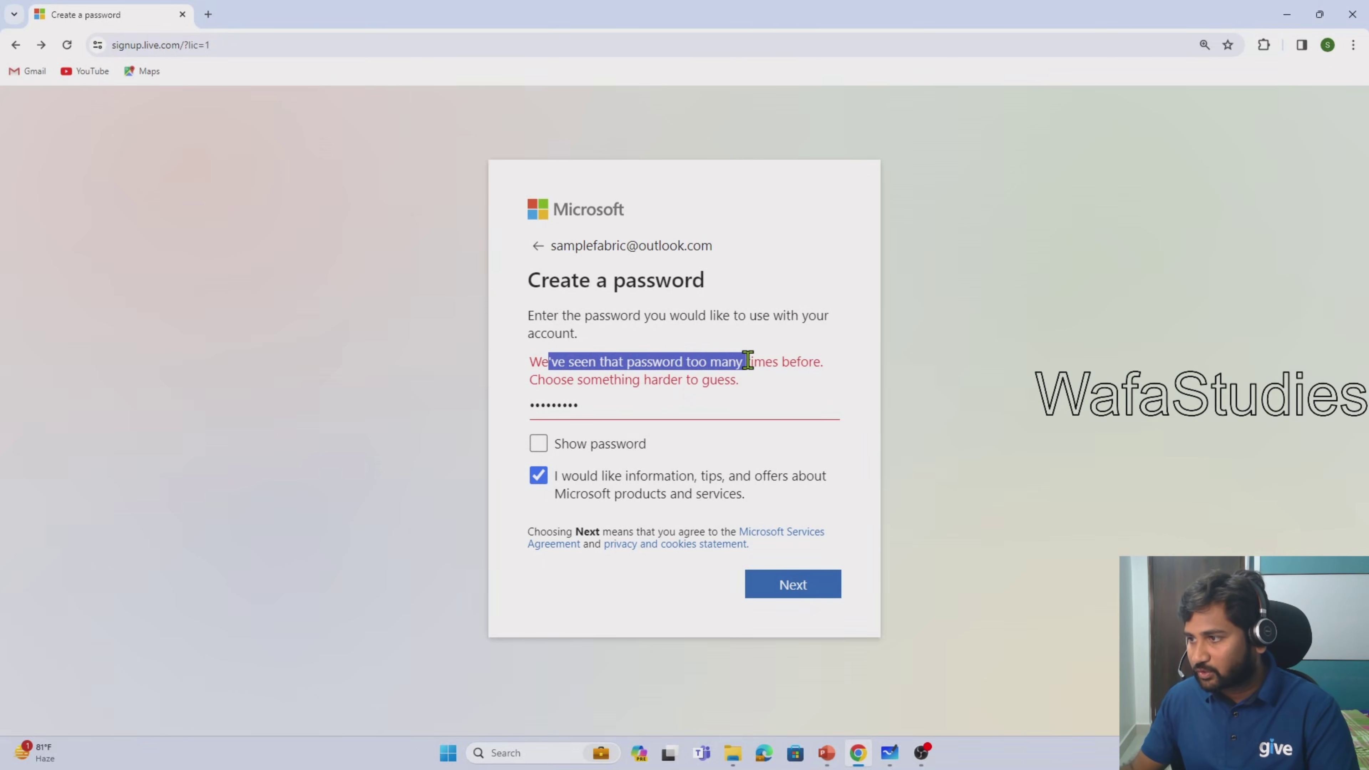
left_click_drag(590, 405, 504, 412)
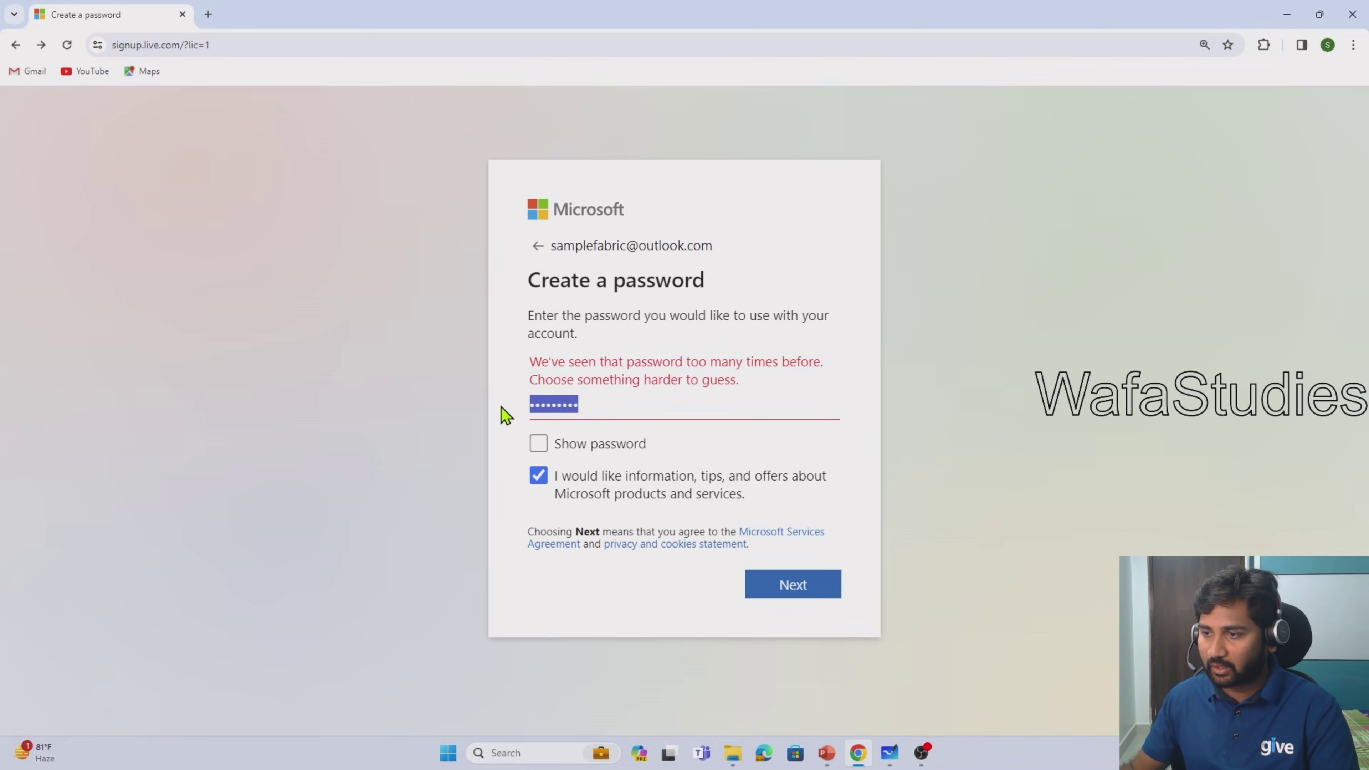
key("BackSpace")
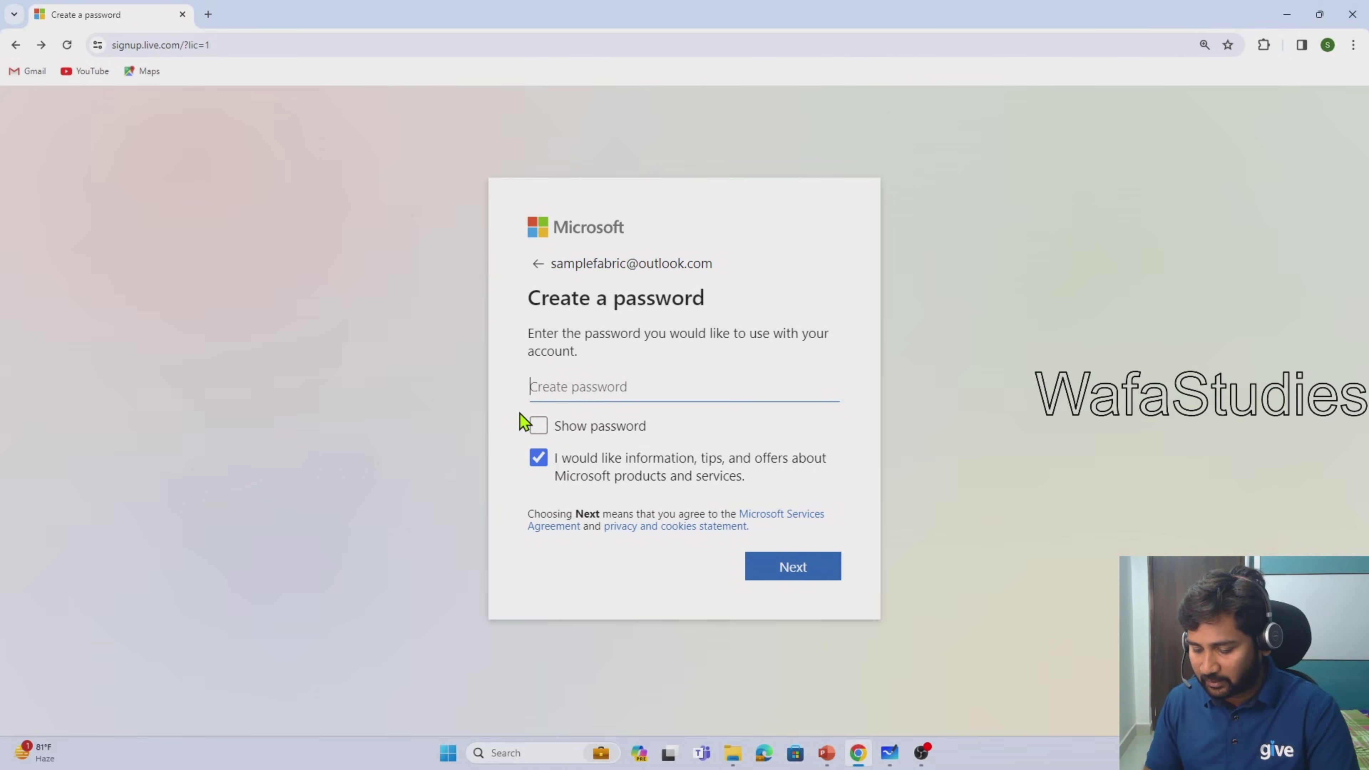
type("••")
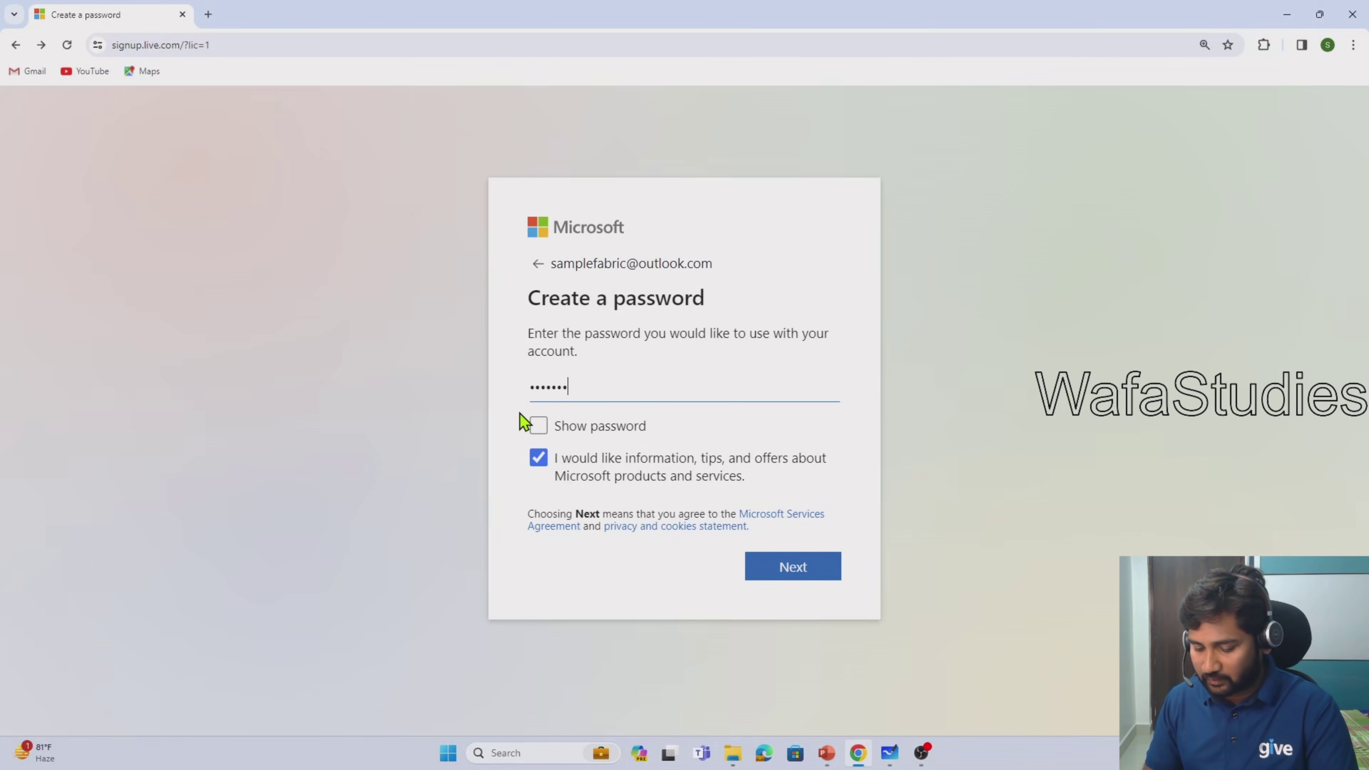
key("BackSpace")
key("BackSpace")
key("BackSpace")
key("BackSpace")
type("•••••••")
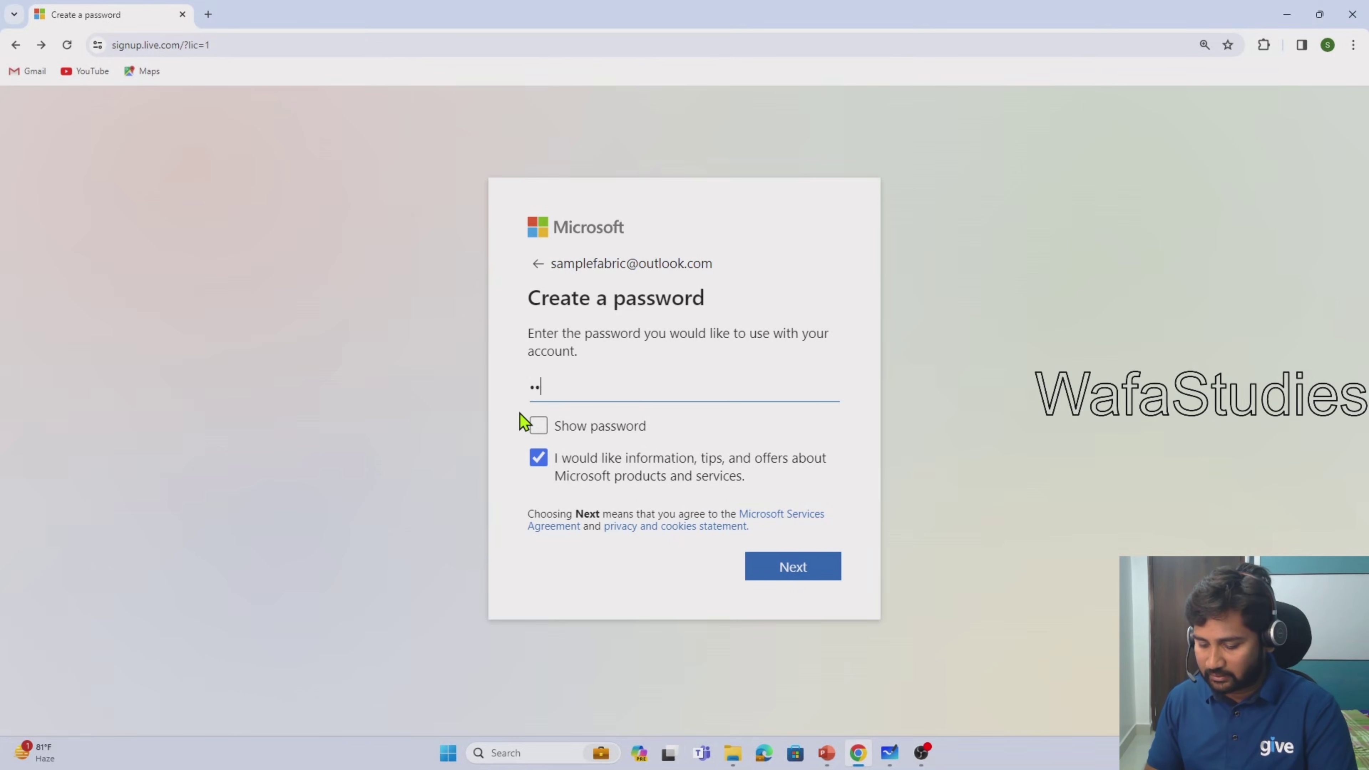
type("•")
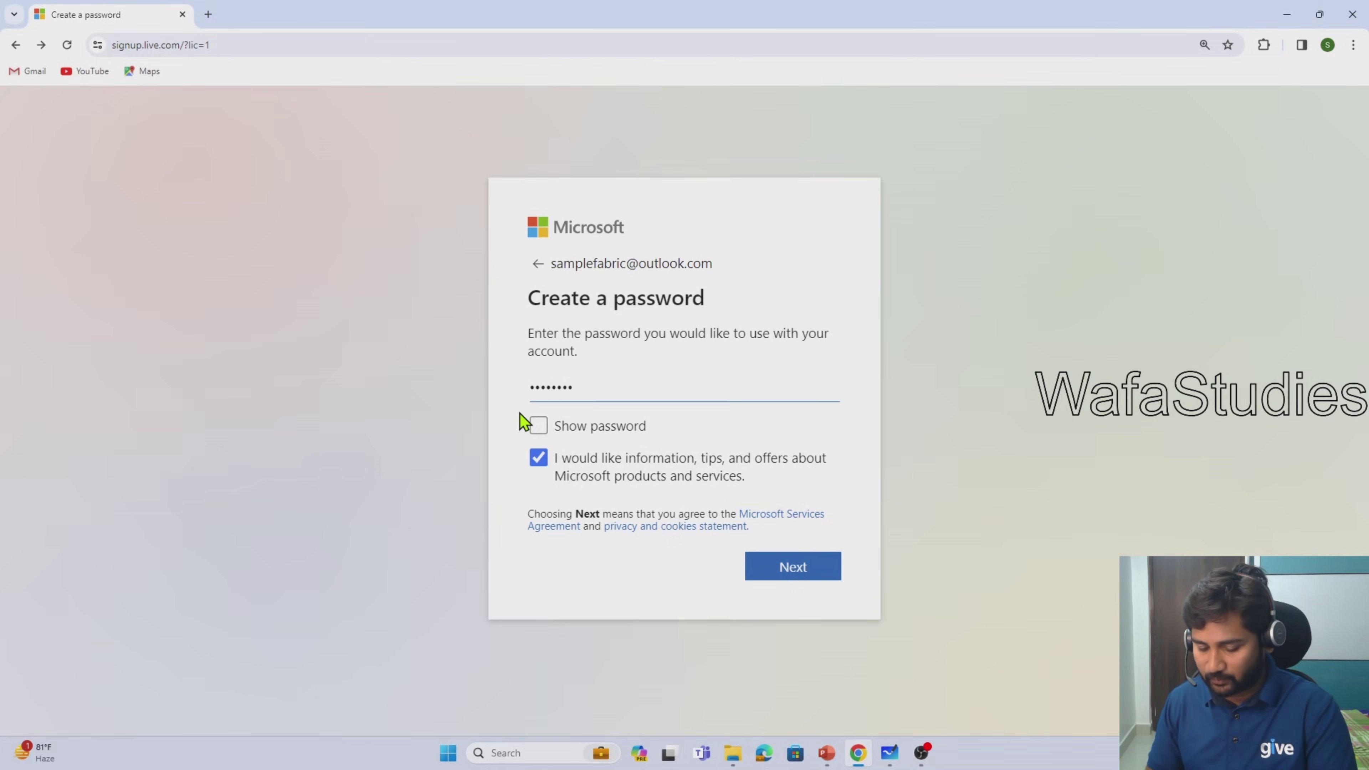
left_click(796, 576)
Confirm the name and birthdate pages, then answer Yes to Stay signed in
left_click(810, 537)
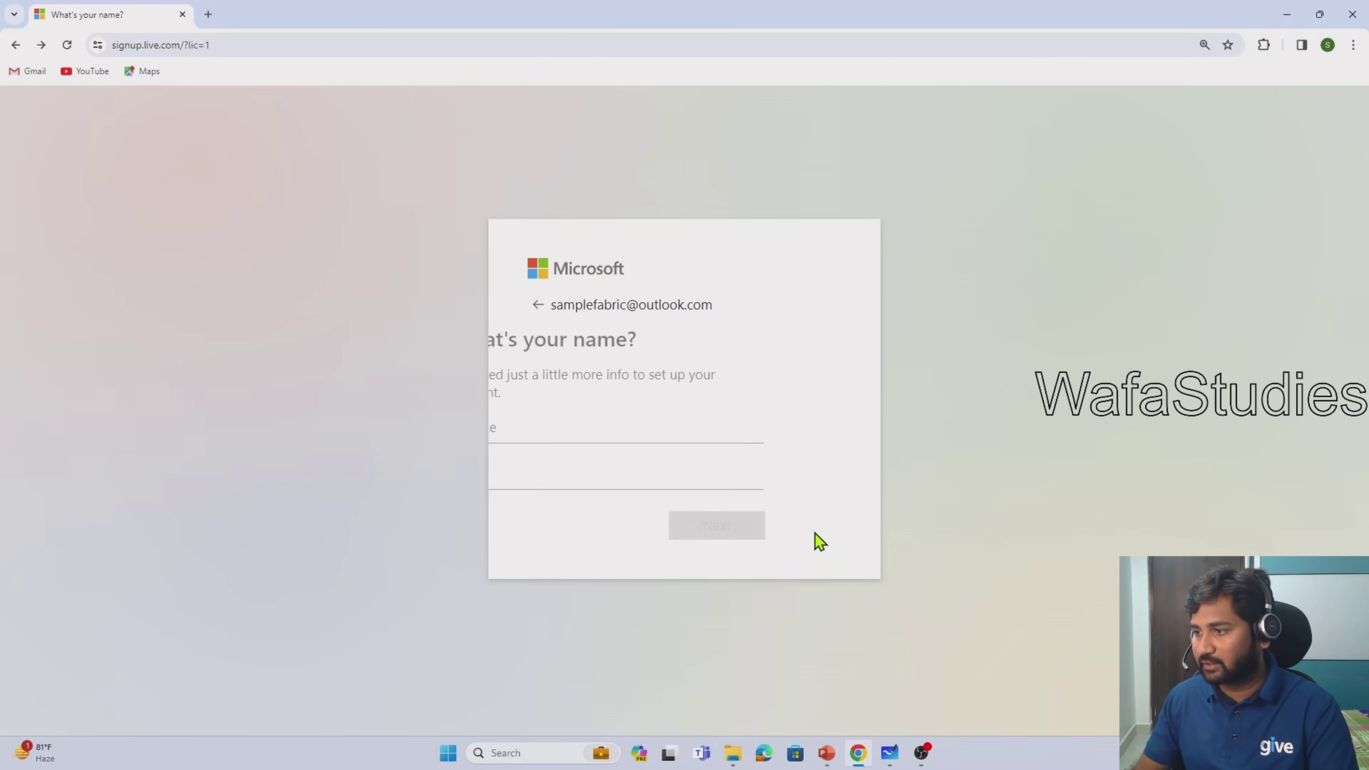
left_click(801, 592)
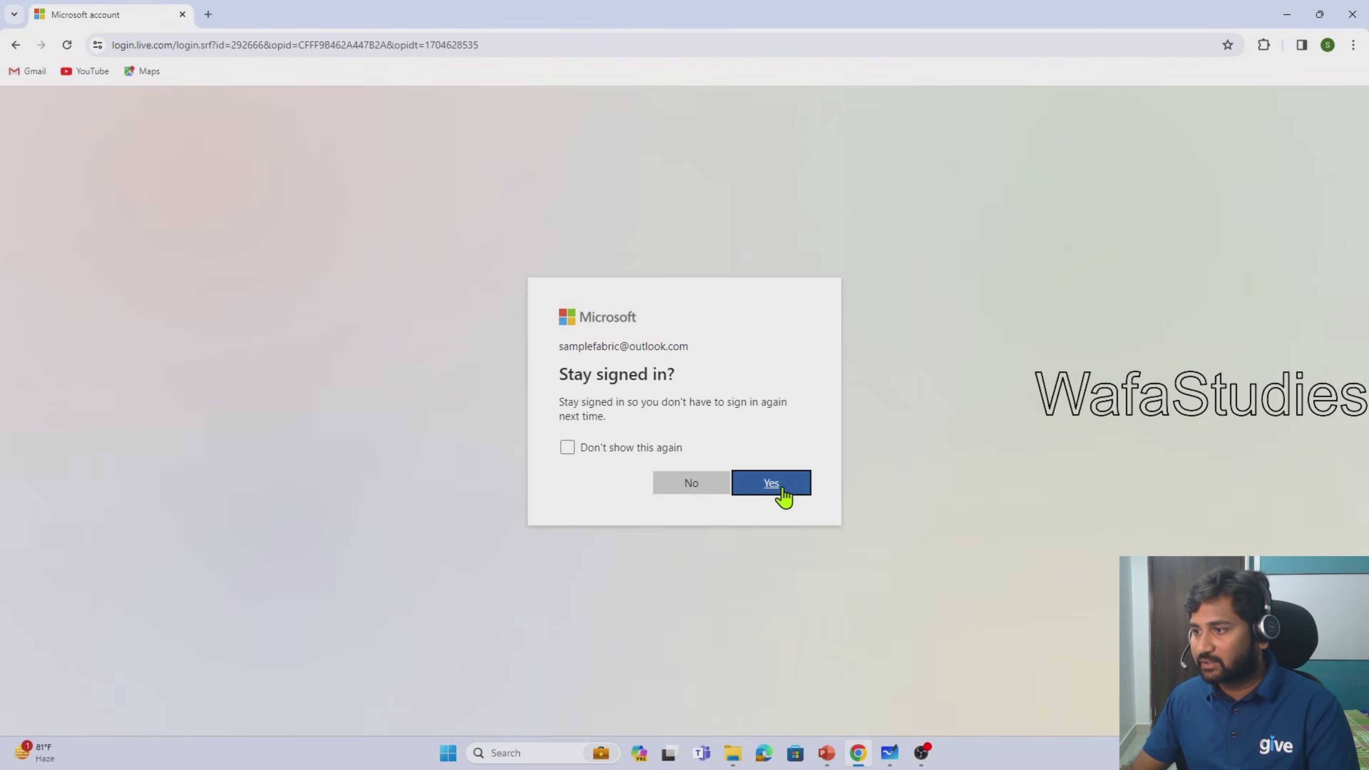
left_click(781, 488)
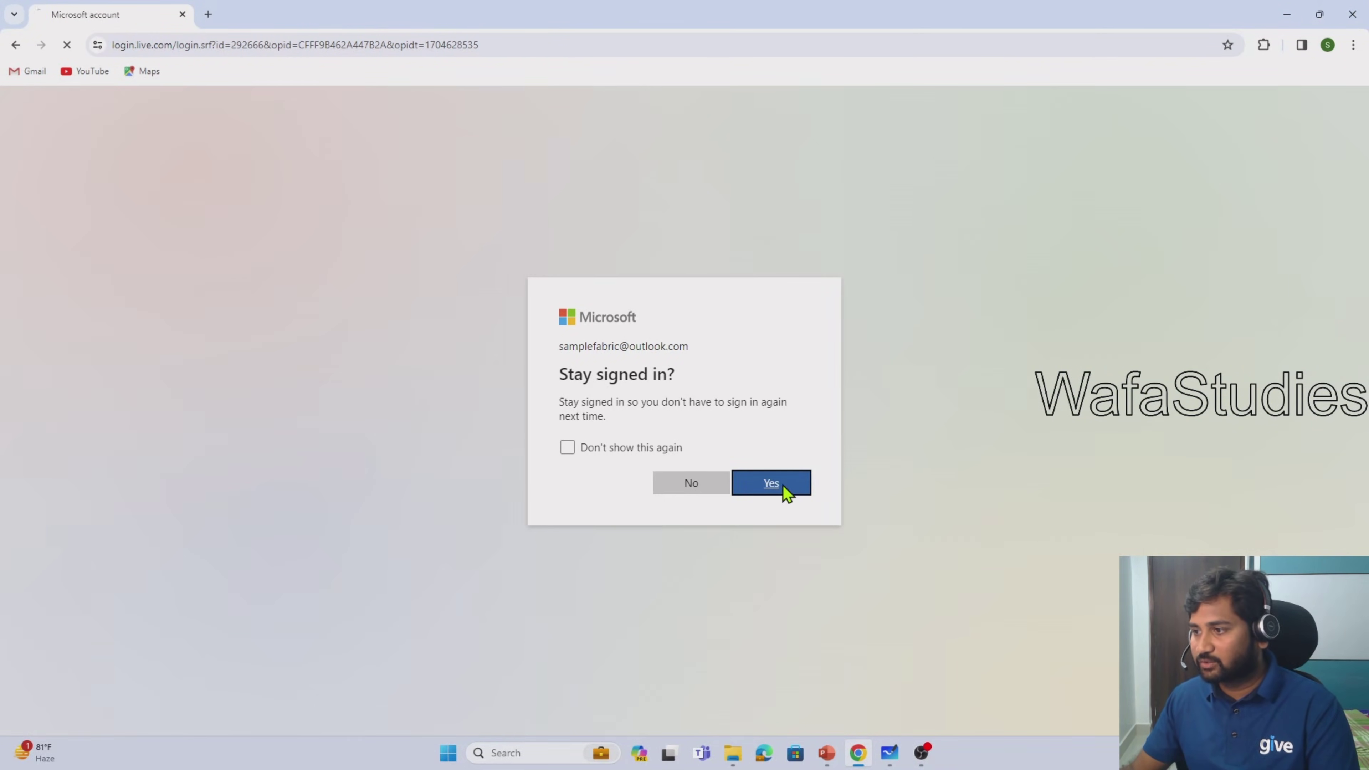
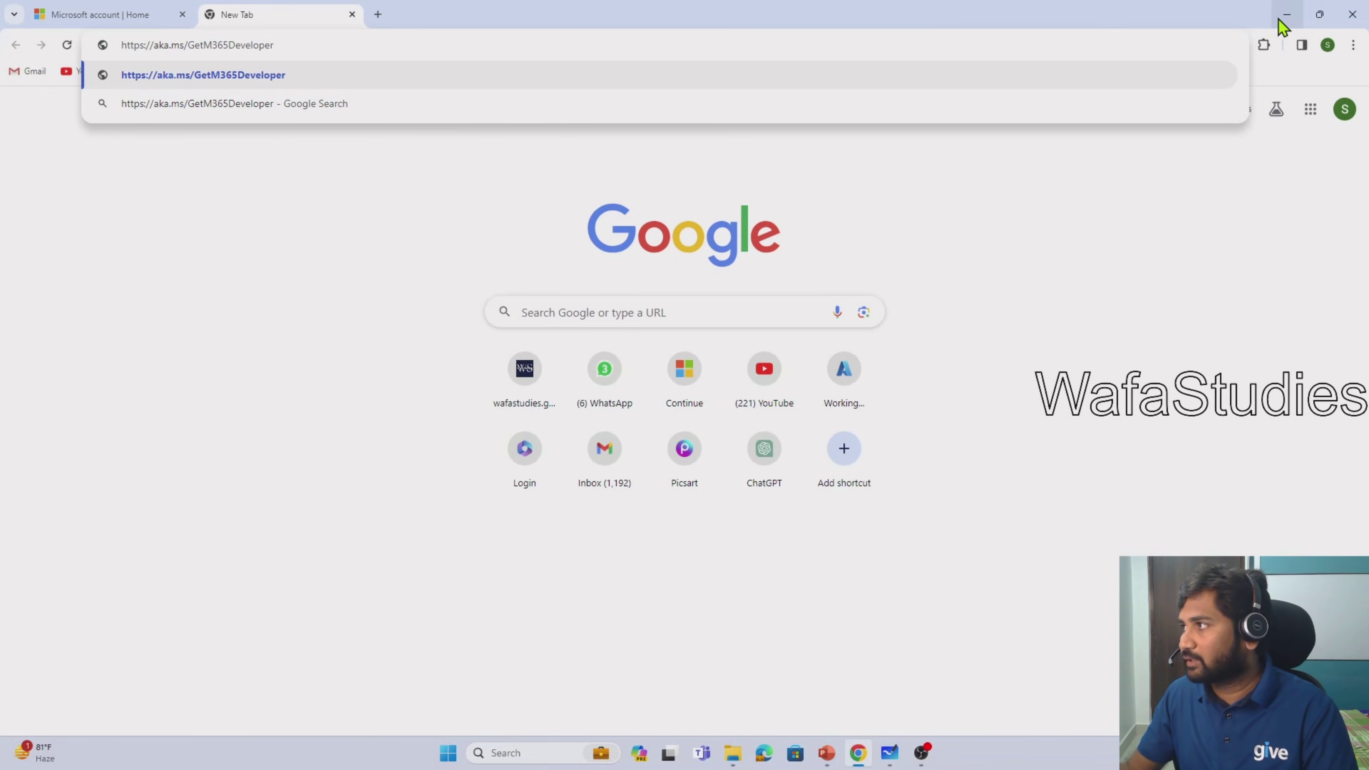
Load the aka.ms Developer Program link and choose Join now to reach Microsoft sign-in
key("ctrl+a")
left_click(1296, 19)
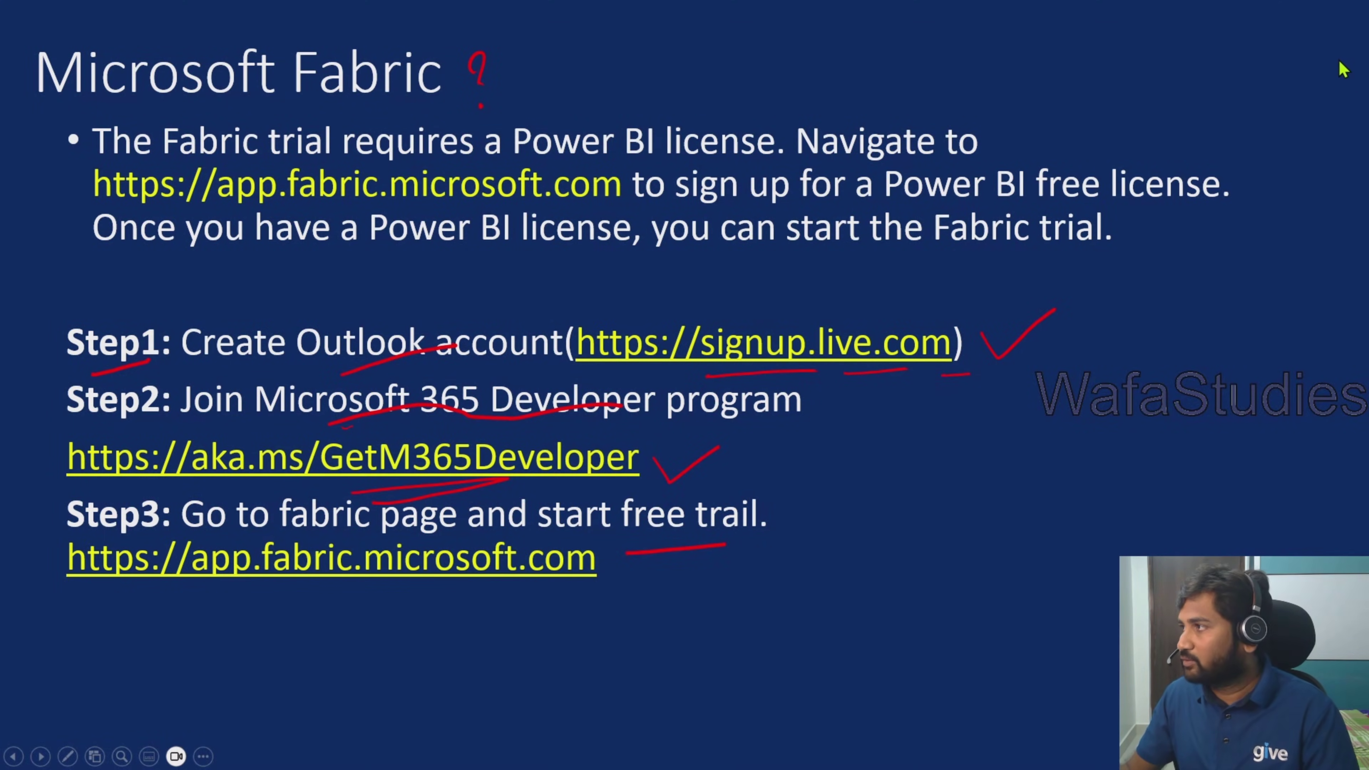
key("alt+Tab")
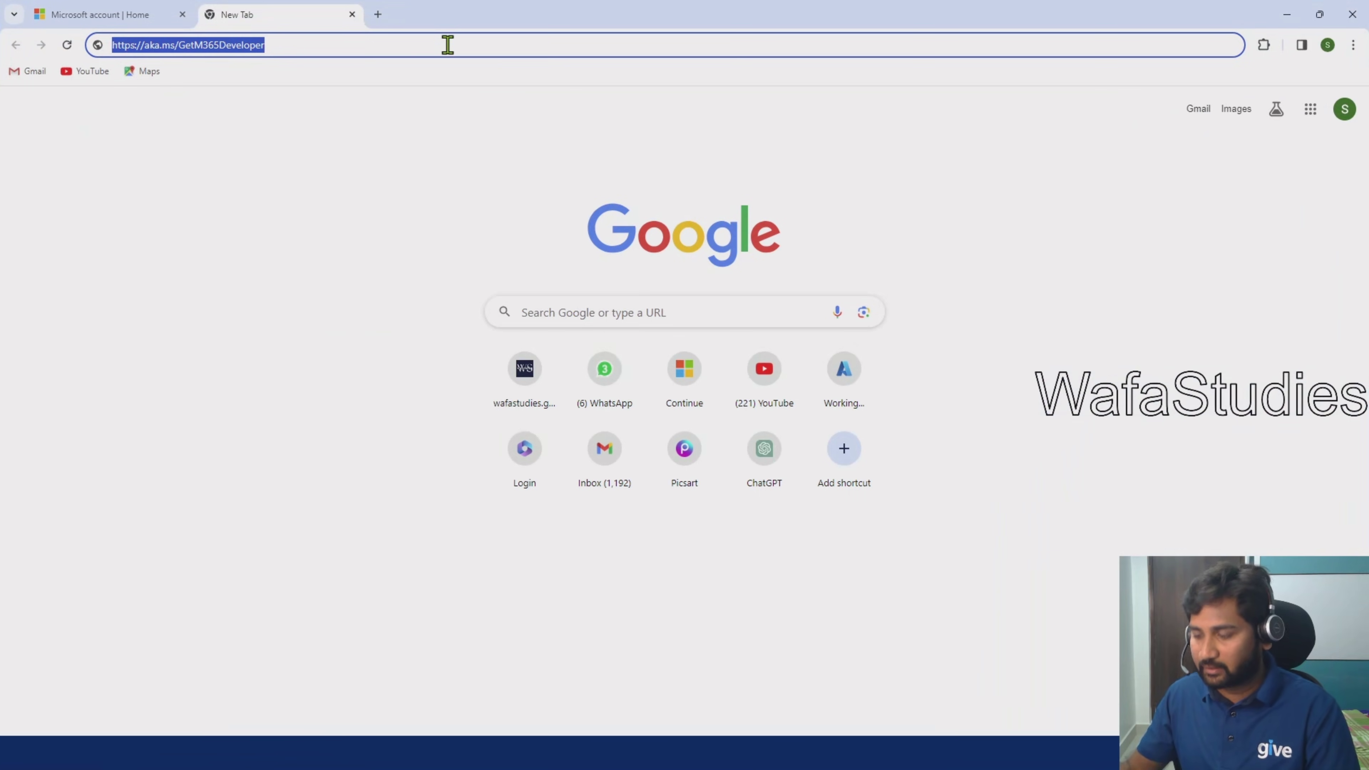
key("Return")
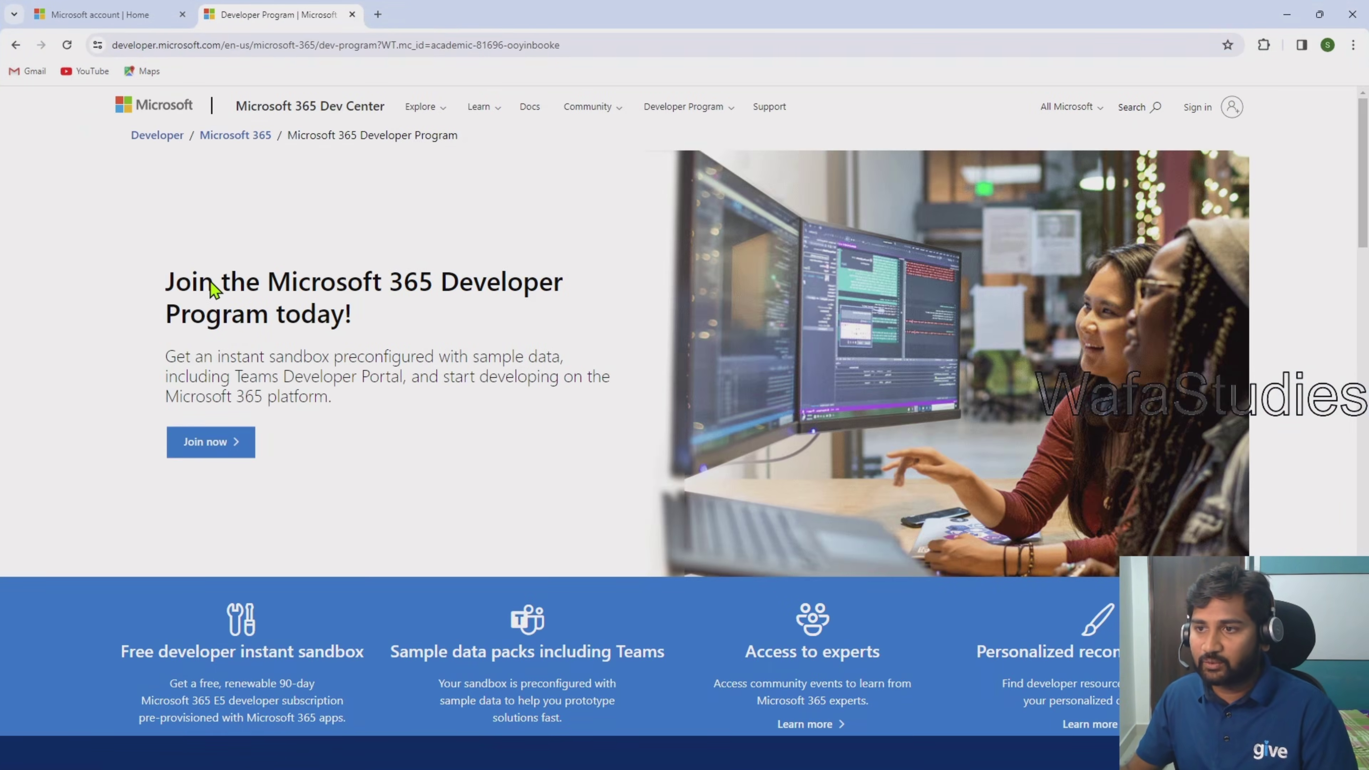
left_click_drag(211, 283, 421, 389)
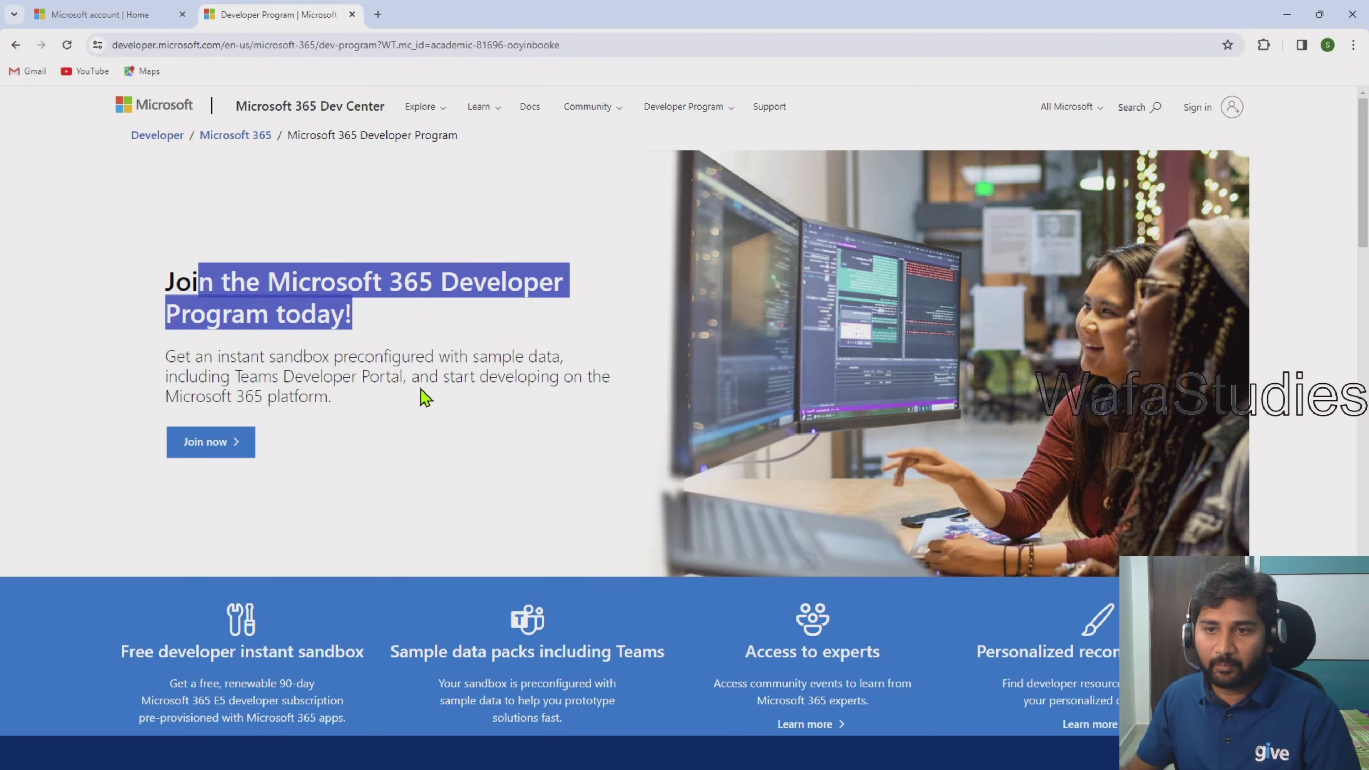
left_click(235, 457)
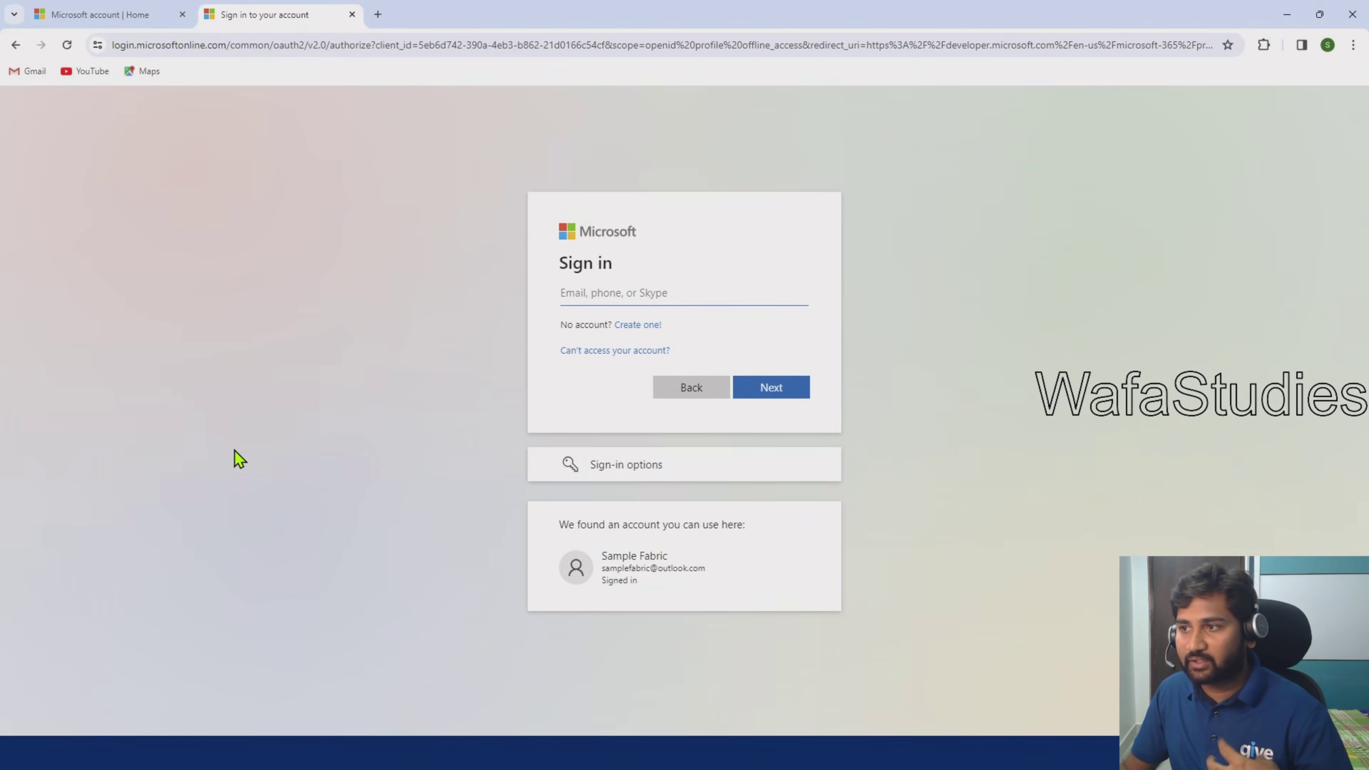
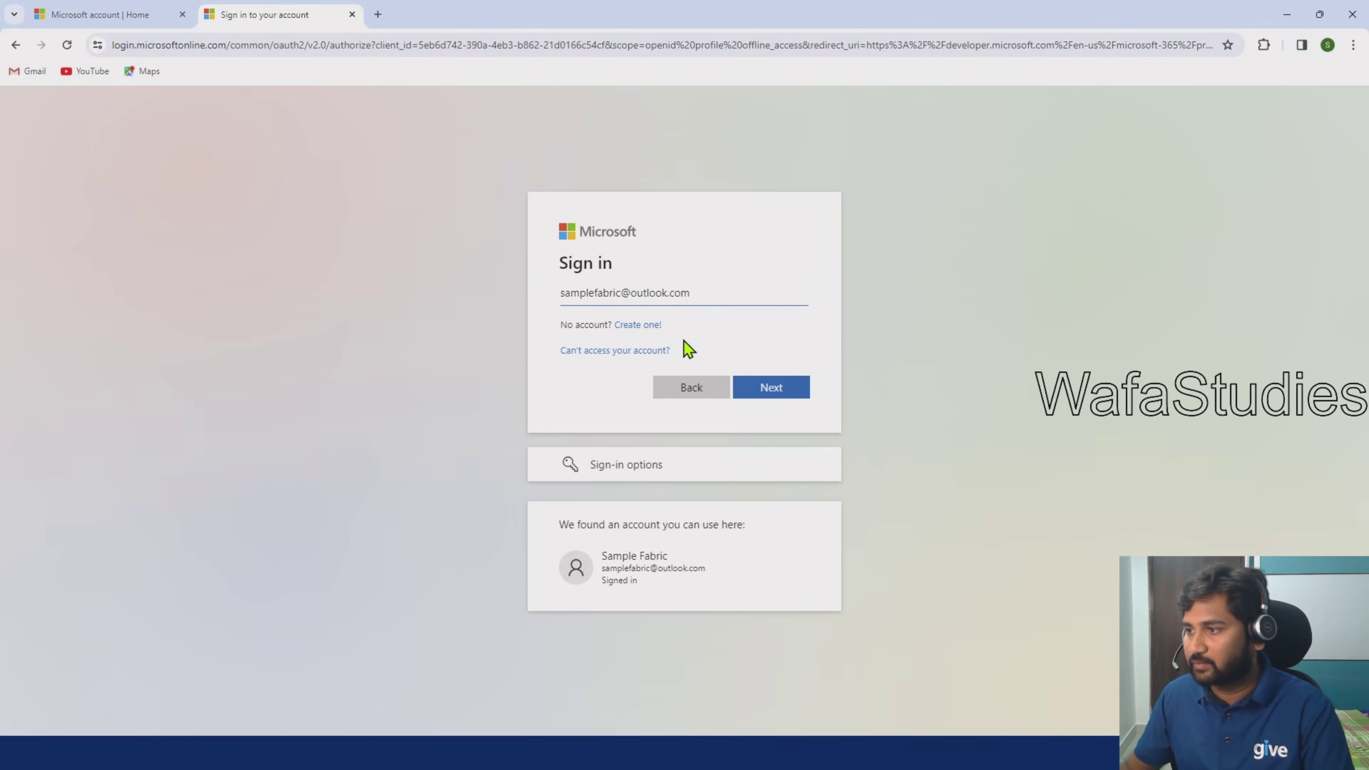
Sign in with the Outlook account's e-mail address to reach the profile form
left_click(781, 397)
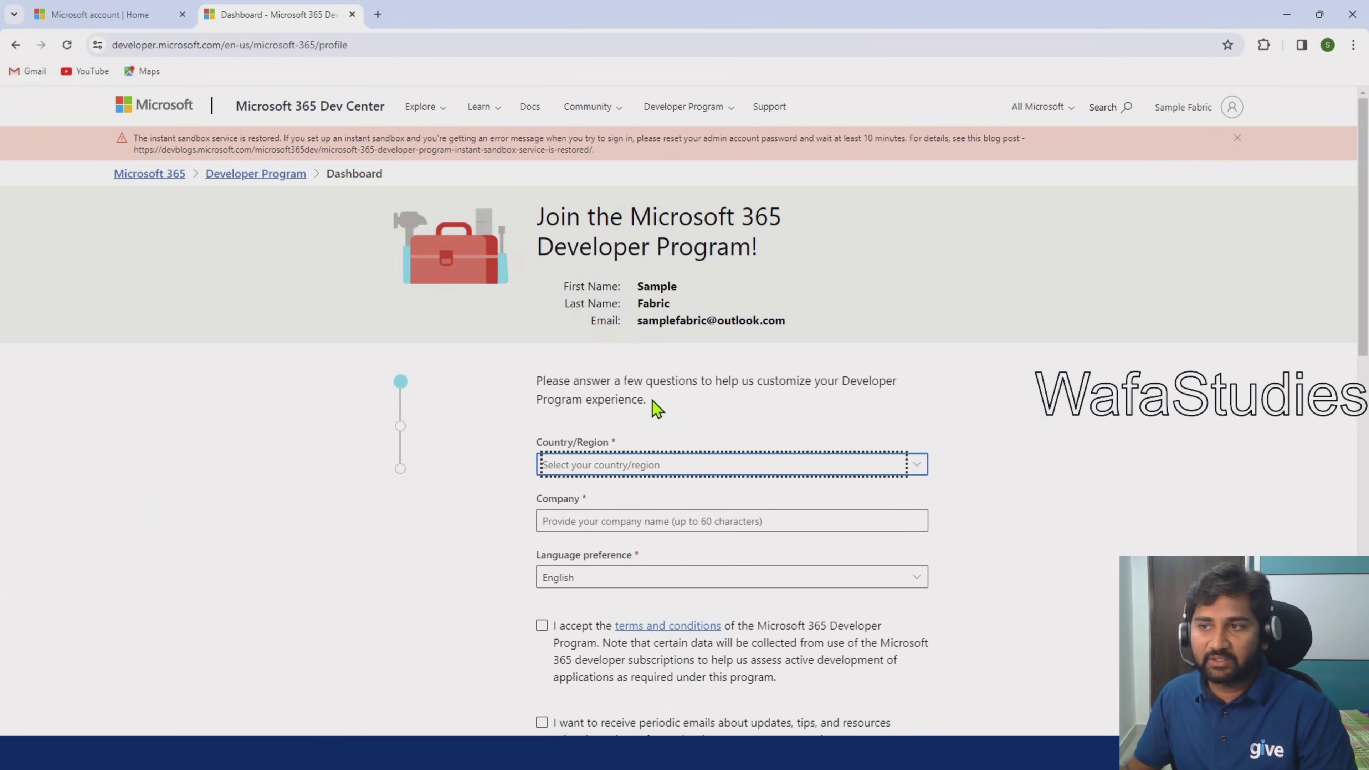
Set the country to India, enter the company name, and accept the program terms
scroll(757, 338, "down", 2)
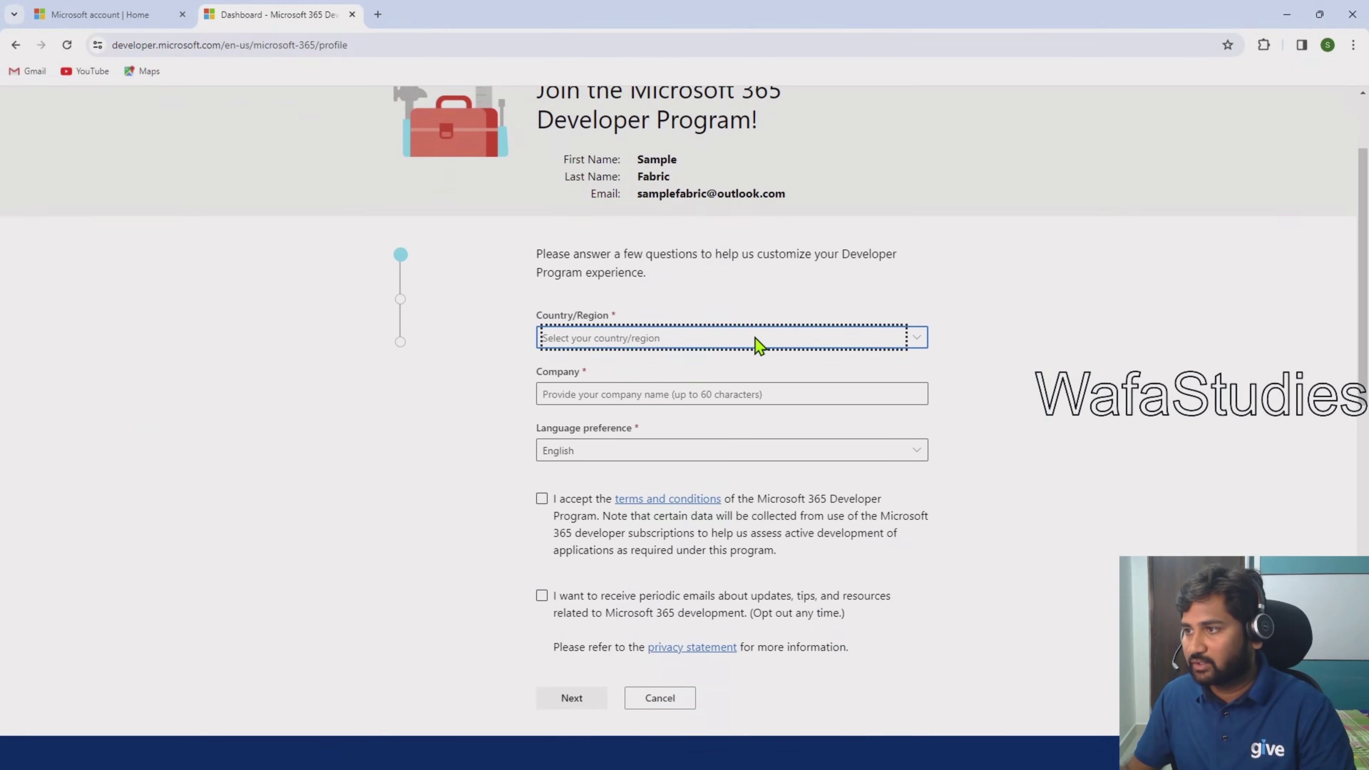
scroll(757, 338, "down", 1)
left_click(925, 323)
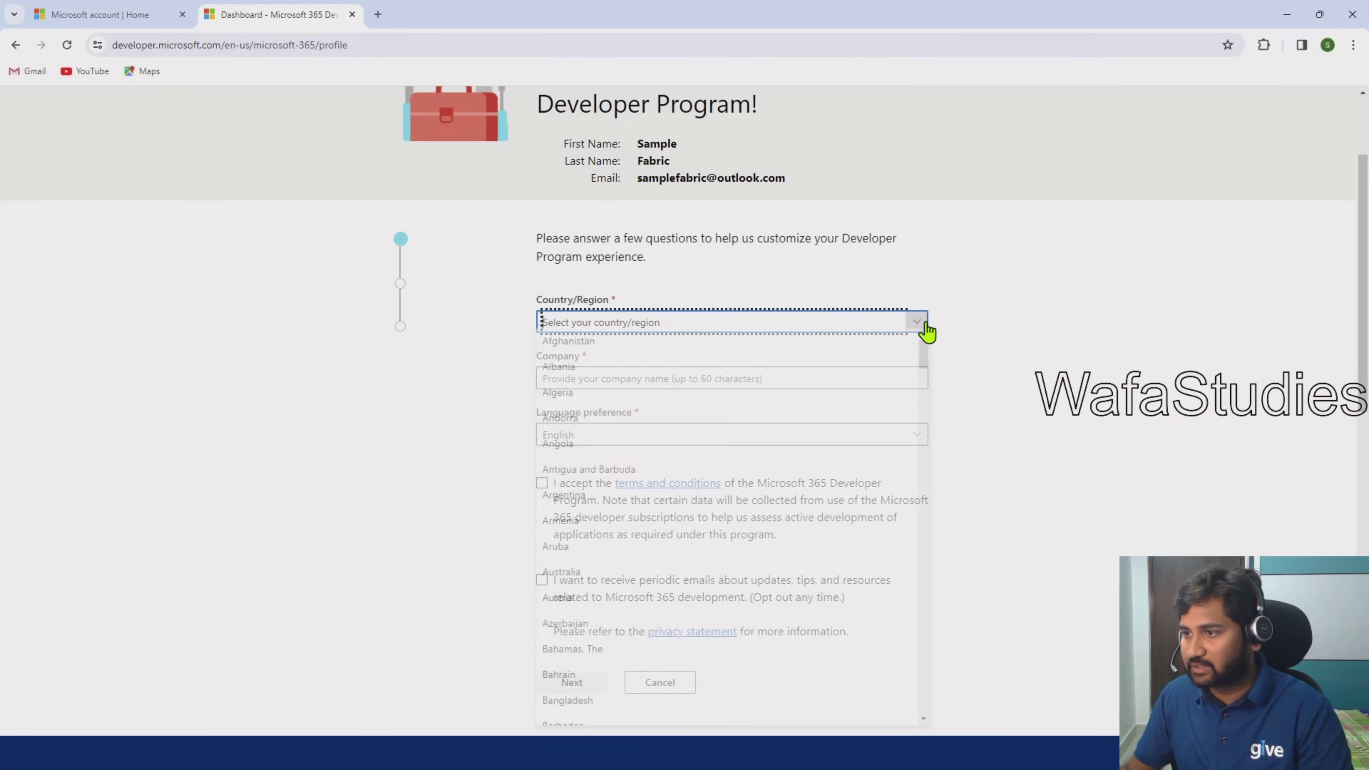
type("India")
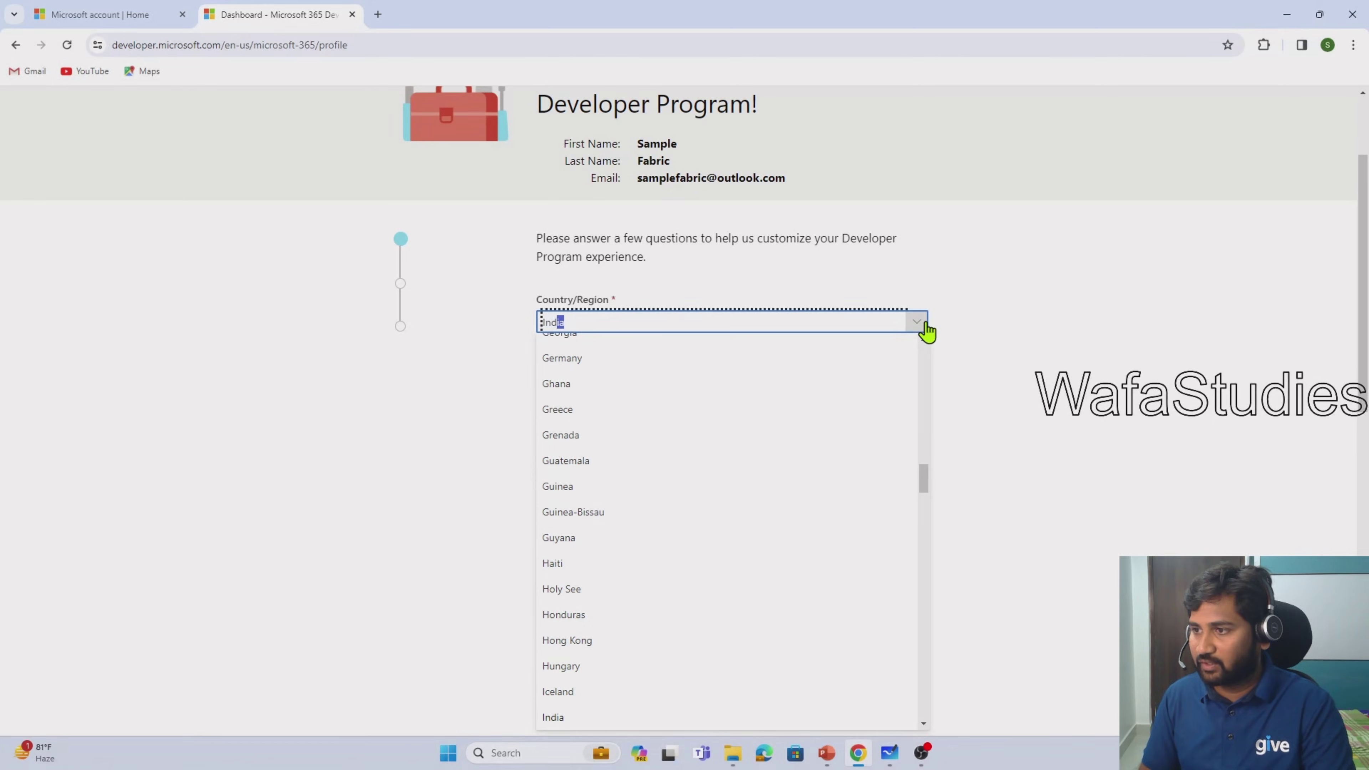
left_click(590, 717)
left_click(671, 379)
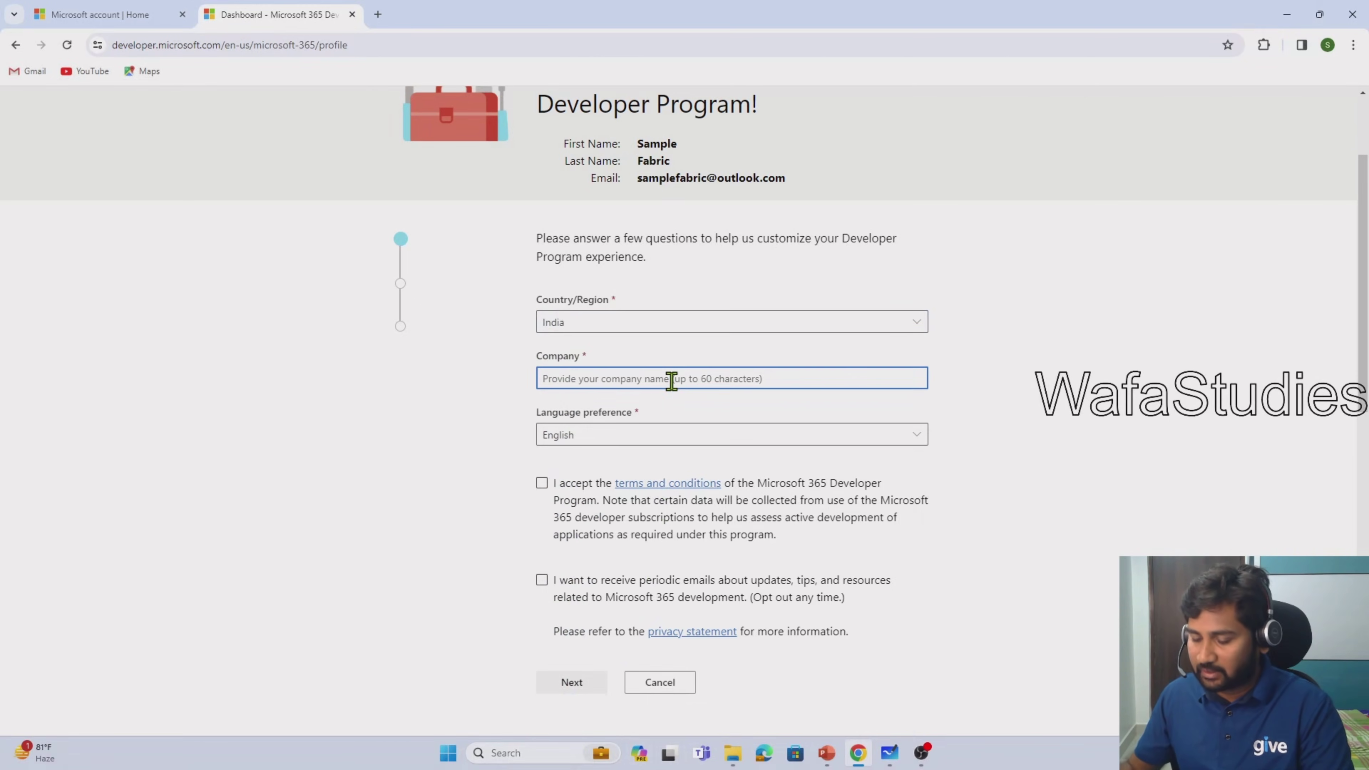
type("samplefabric")
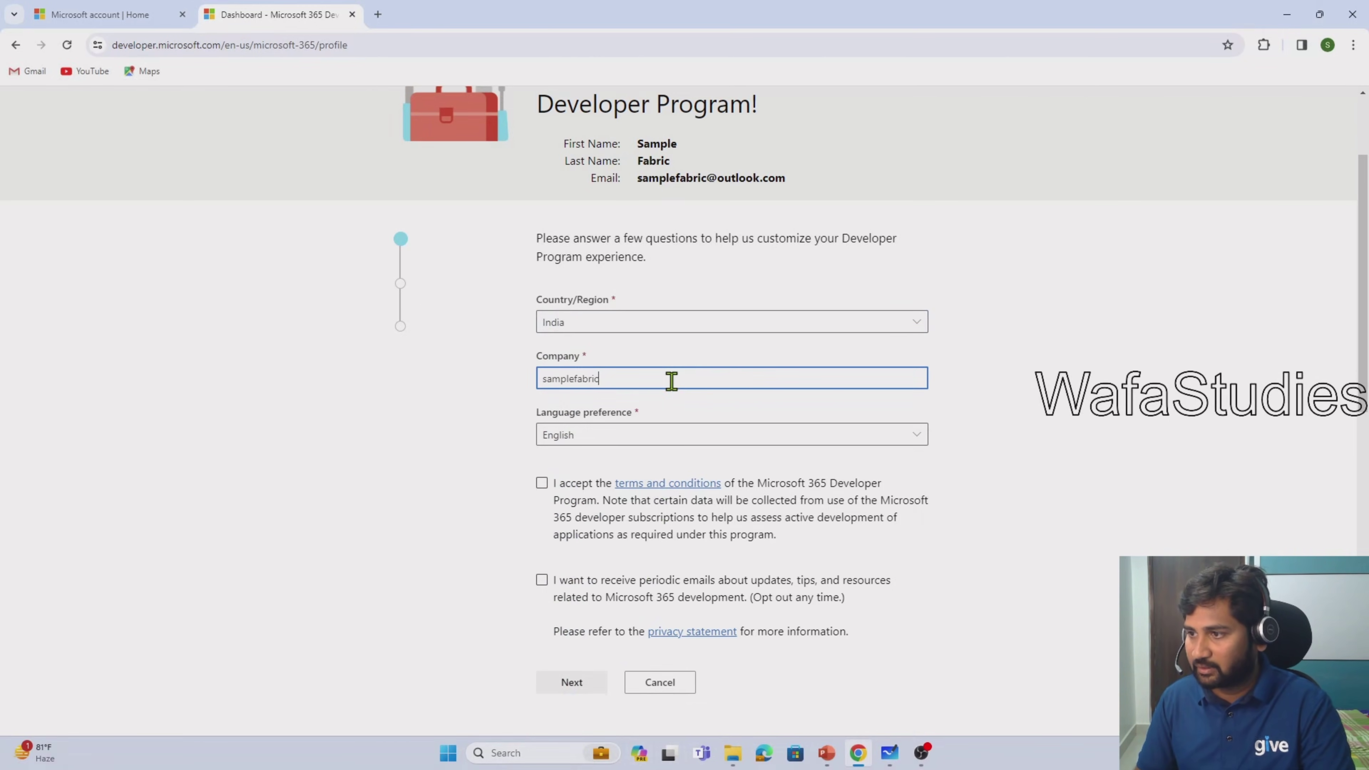
scroll(630, 474, "down", 3)
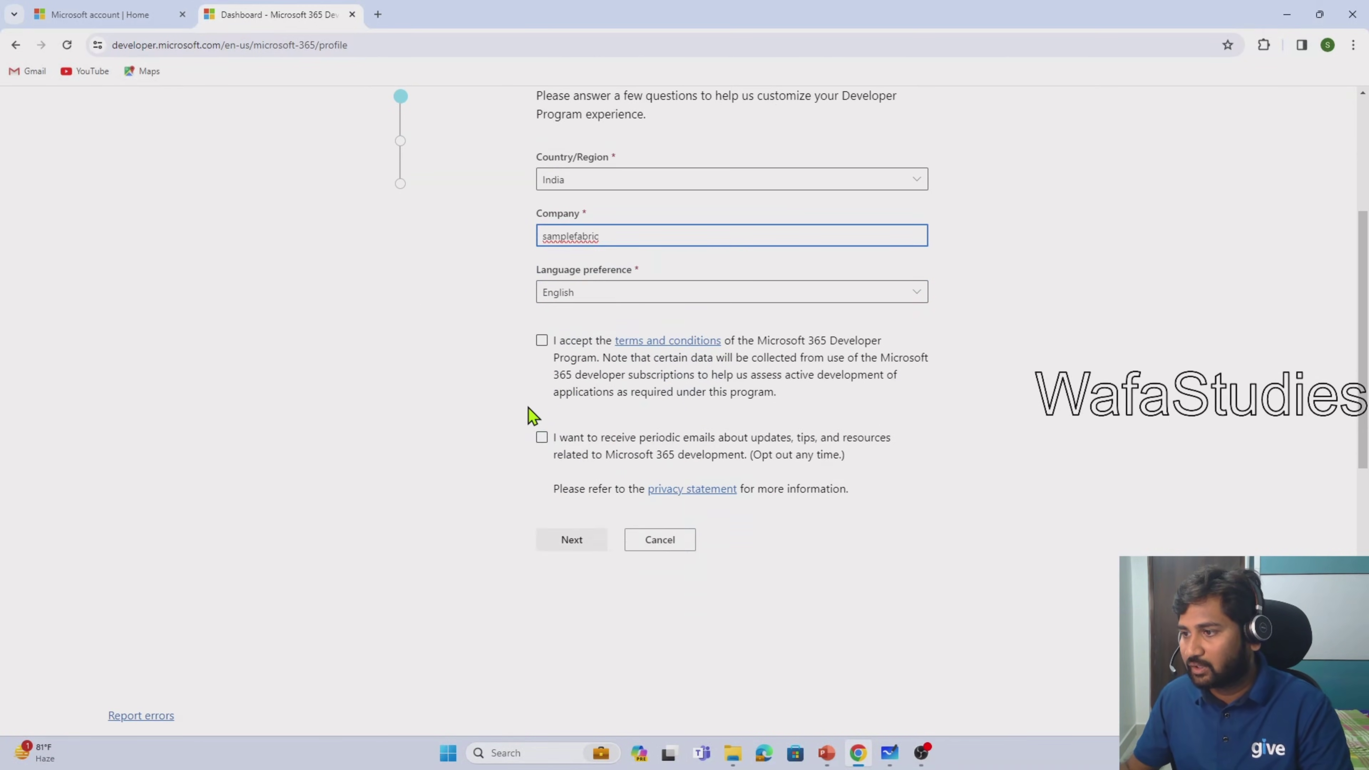
left_click(541, 343)
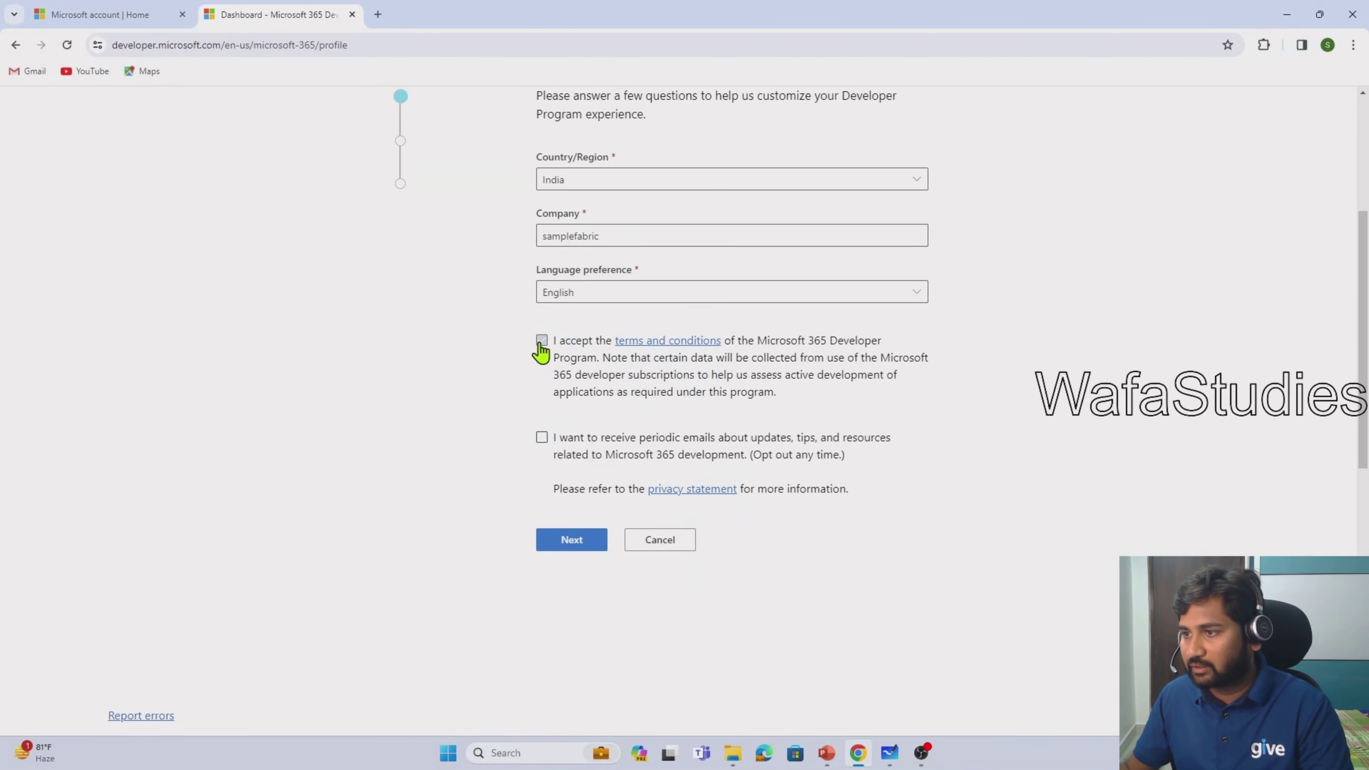
left_click(572, 541)
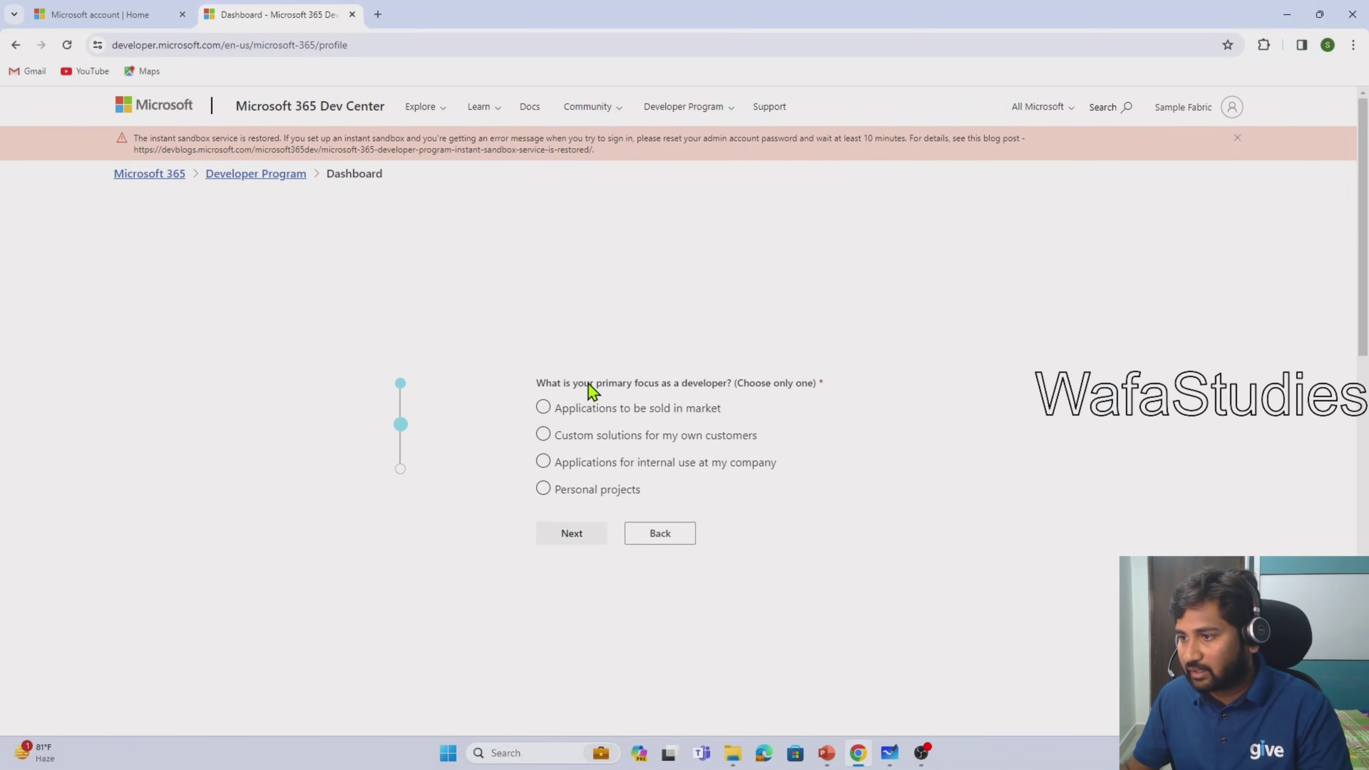
Choose Personal projects, then save interests in Teams, Power Platform and SPFx
left_click(558, 496)
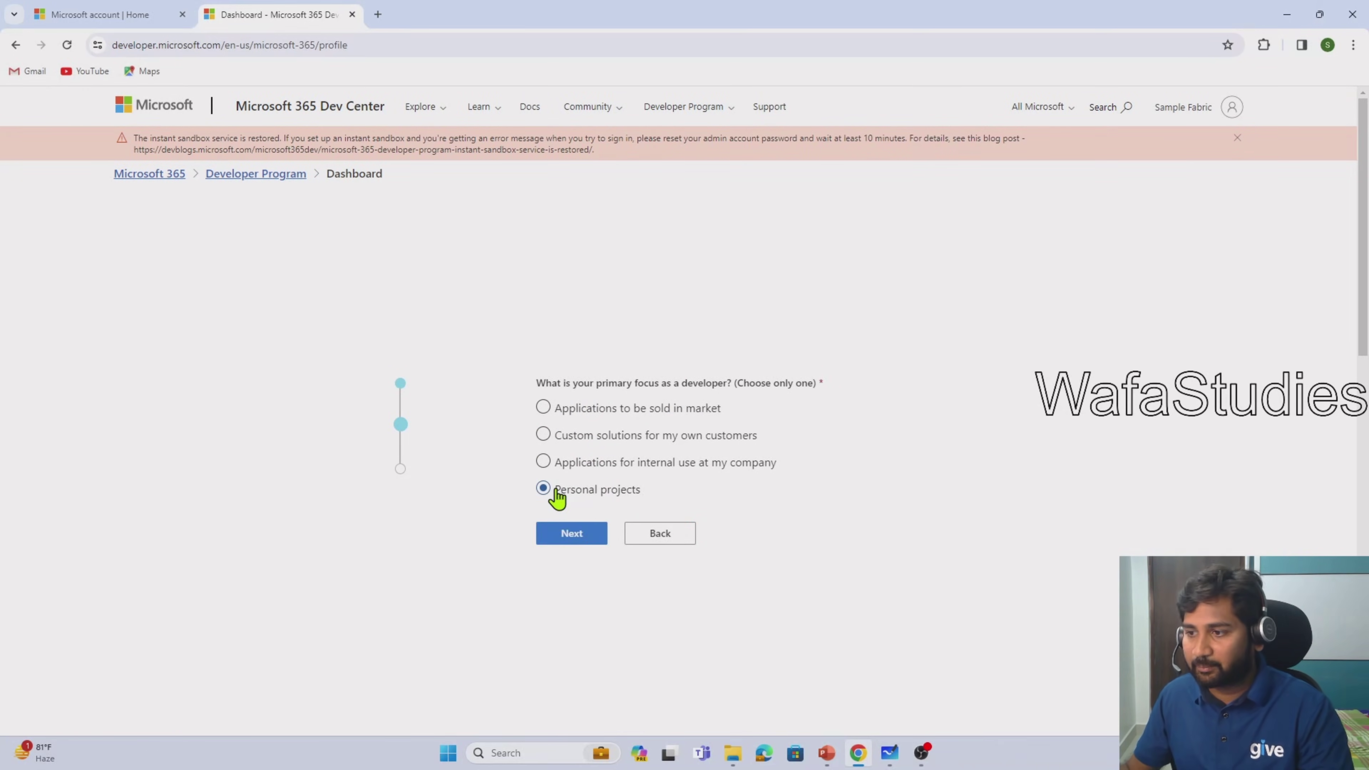
left_click(570, 535)
left_click(606, 519)
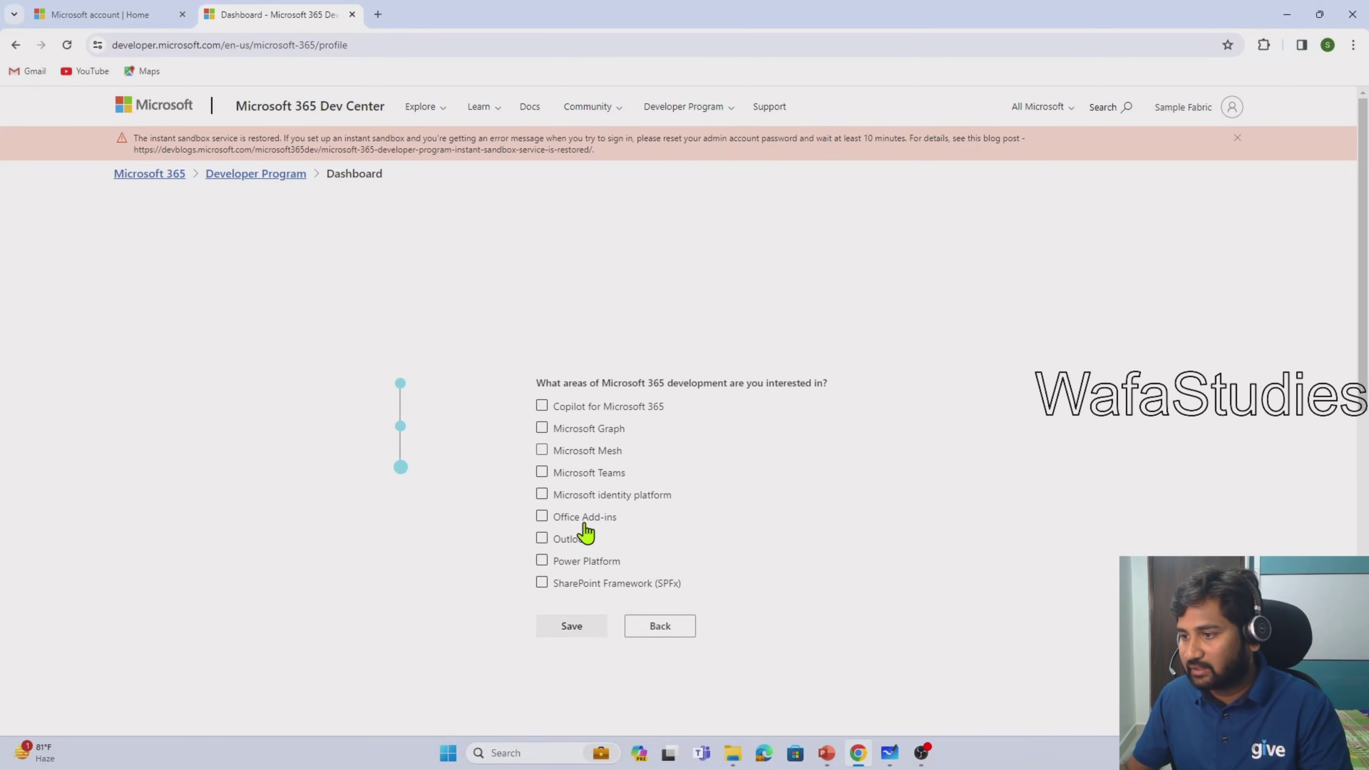
left_click(541, 563)
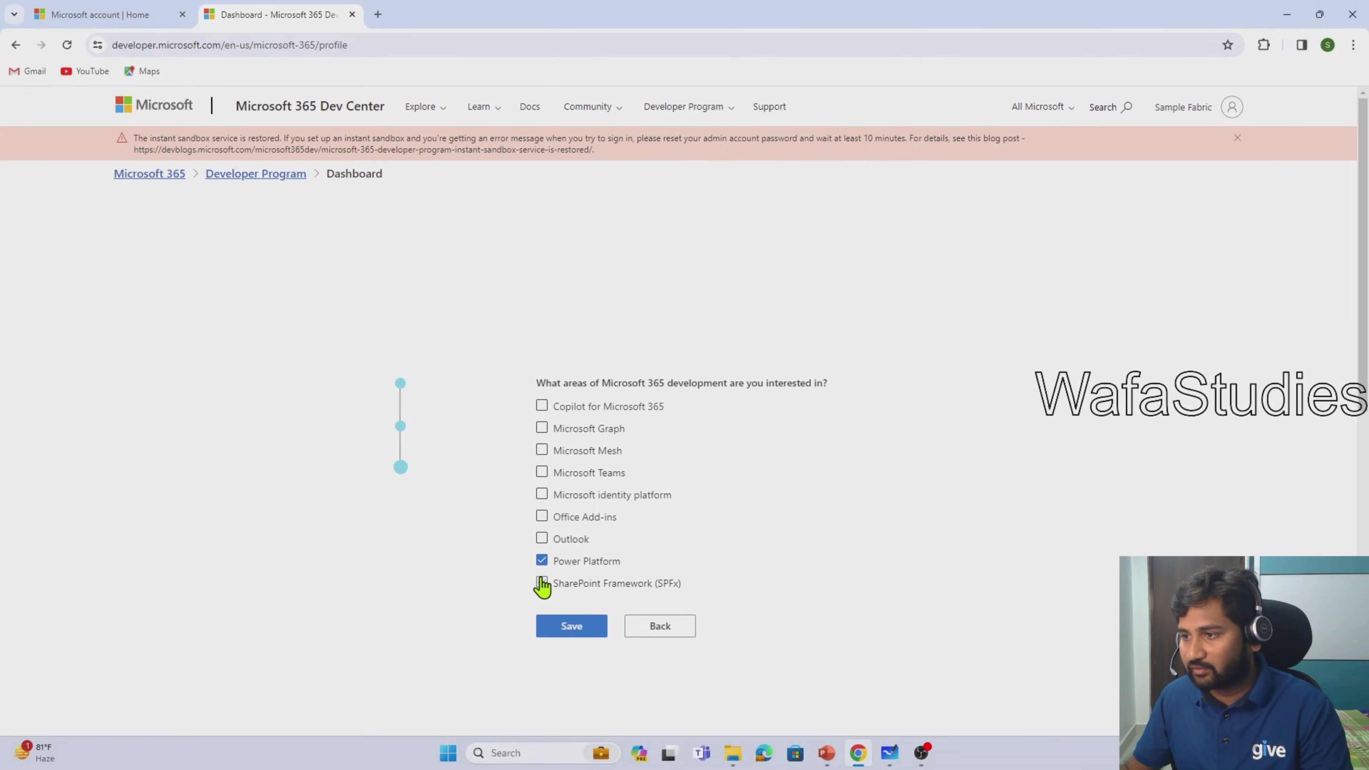
left_click(541, 582)
left_click(541, 472)
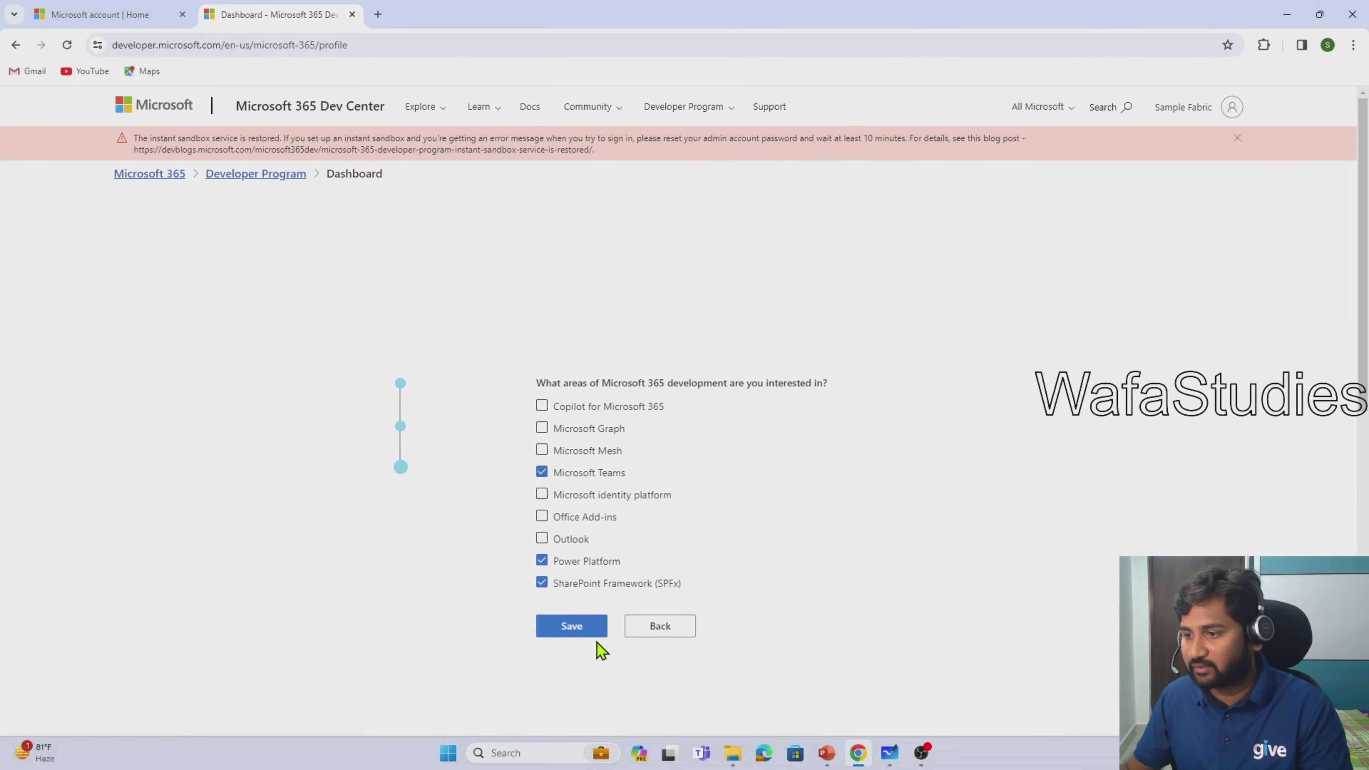
left_click(590, 636)
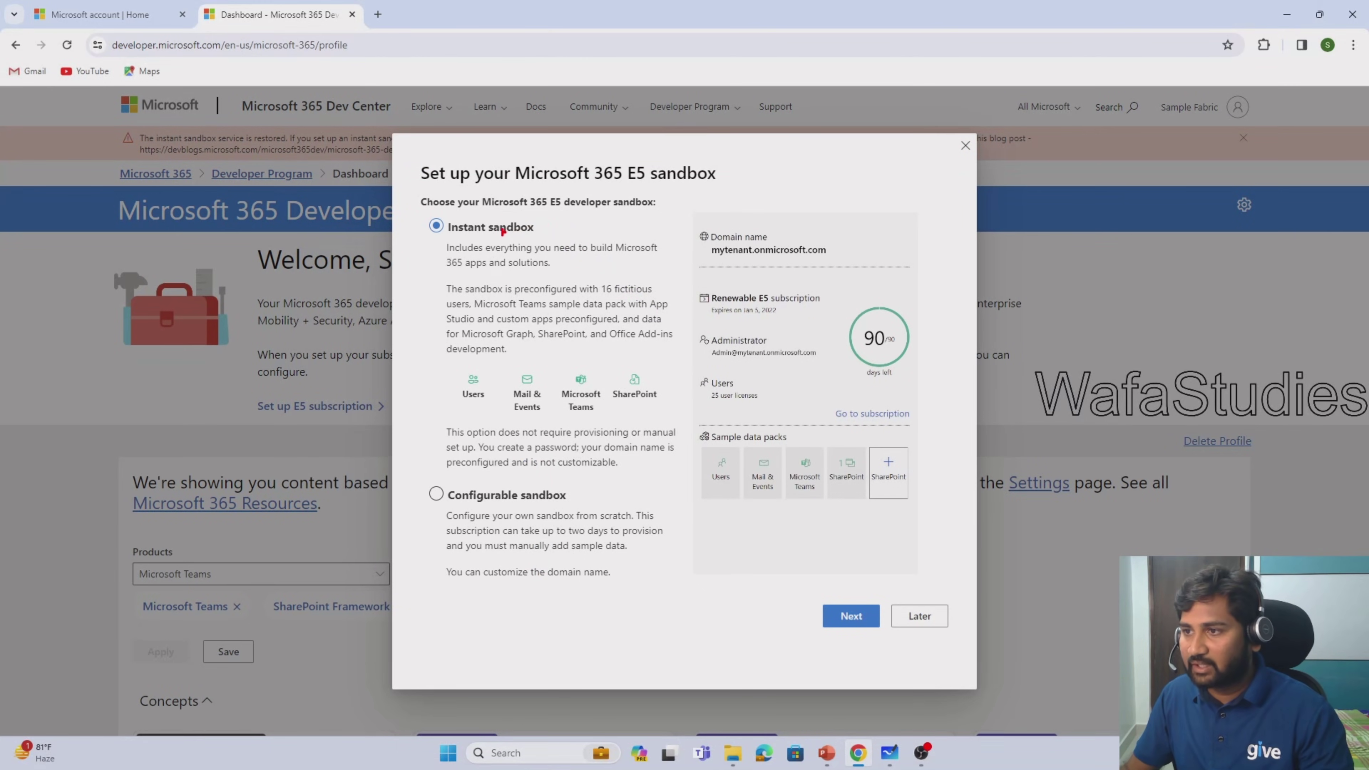
Review the E5 sandbox options and continue with Instant sandbox
mouse_move(419, 211)
left_mouse_down()
mouse_move(567, 249)
mouse_move(574, 235)
left_mouse_up()
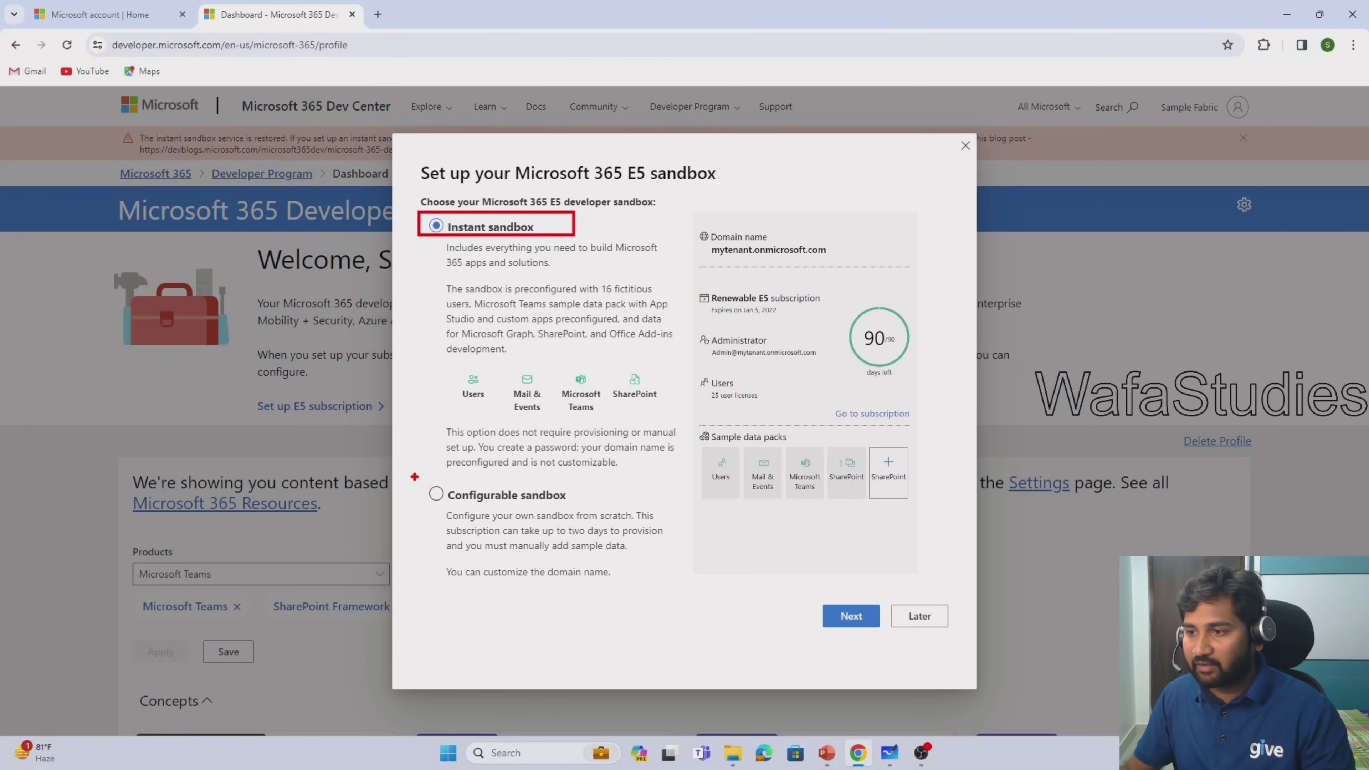
mouse_move(413, 476)
left_mouse_down()
mouse_move(529, 514)
mouse_move(602, 508)
left_mouse_up()
left_click_drag(617, 495, 678, 434)
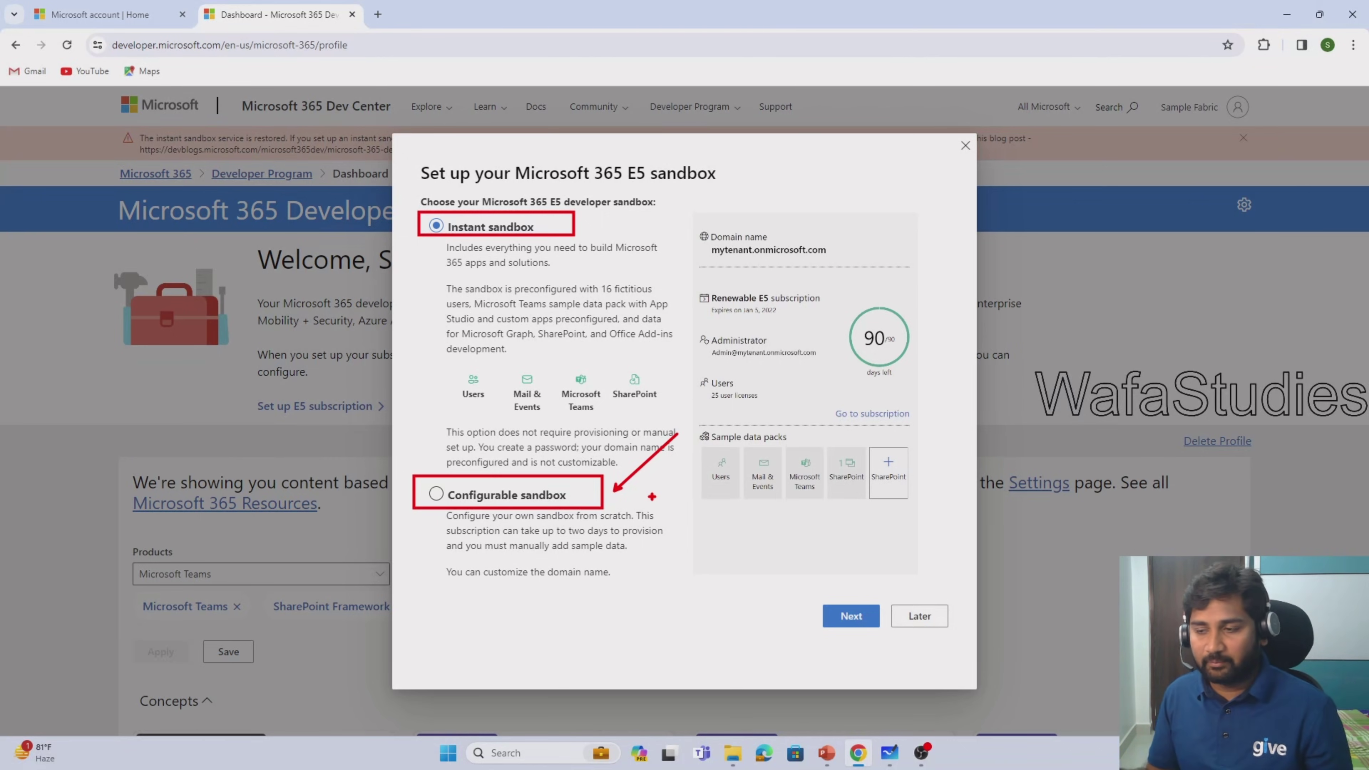
key("Escape")
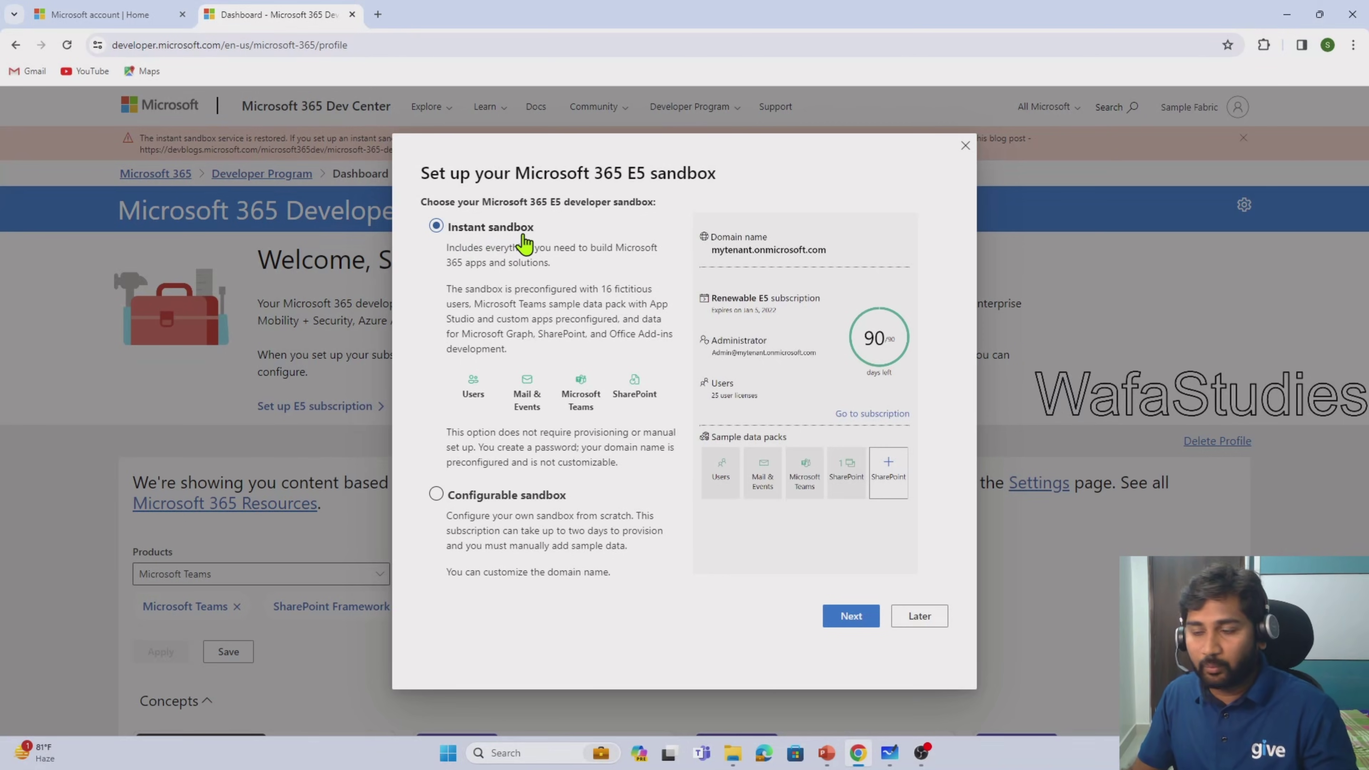
left_click(867, 618)
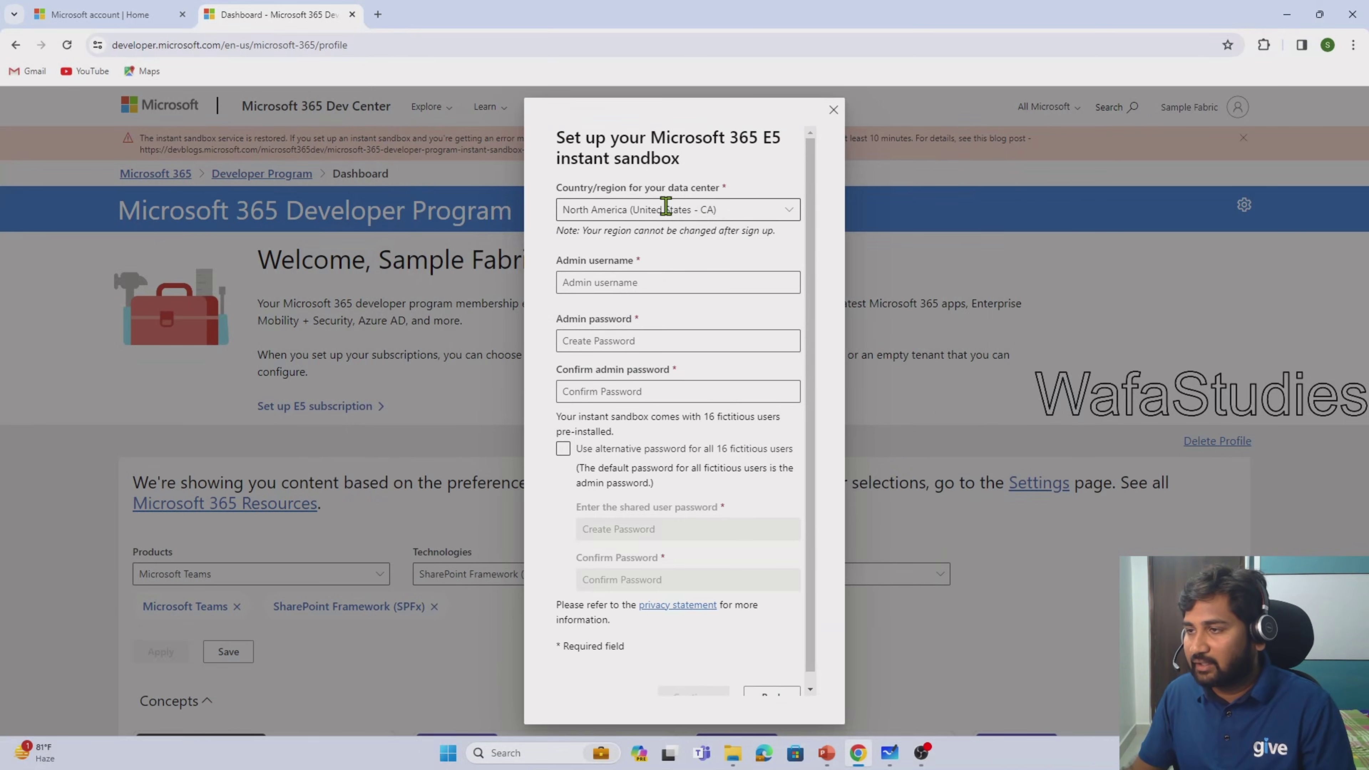
Choose the Asia Pacific + South Asia (Singapore) region and enter the admin username
left_click(756, 210)
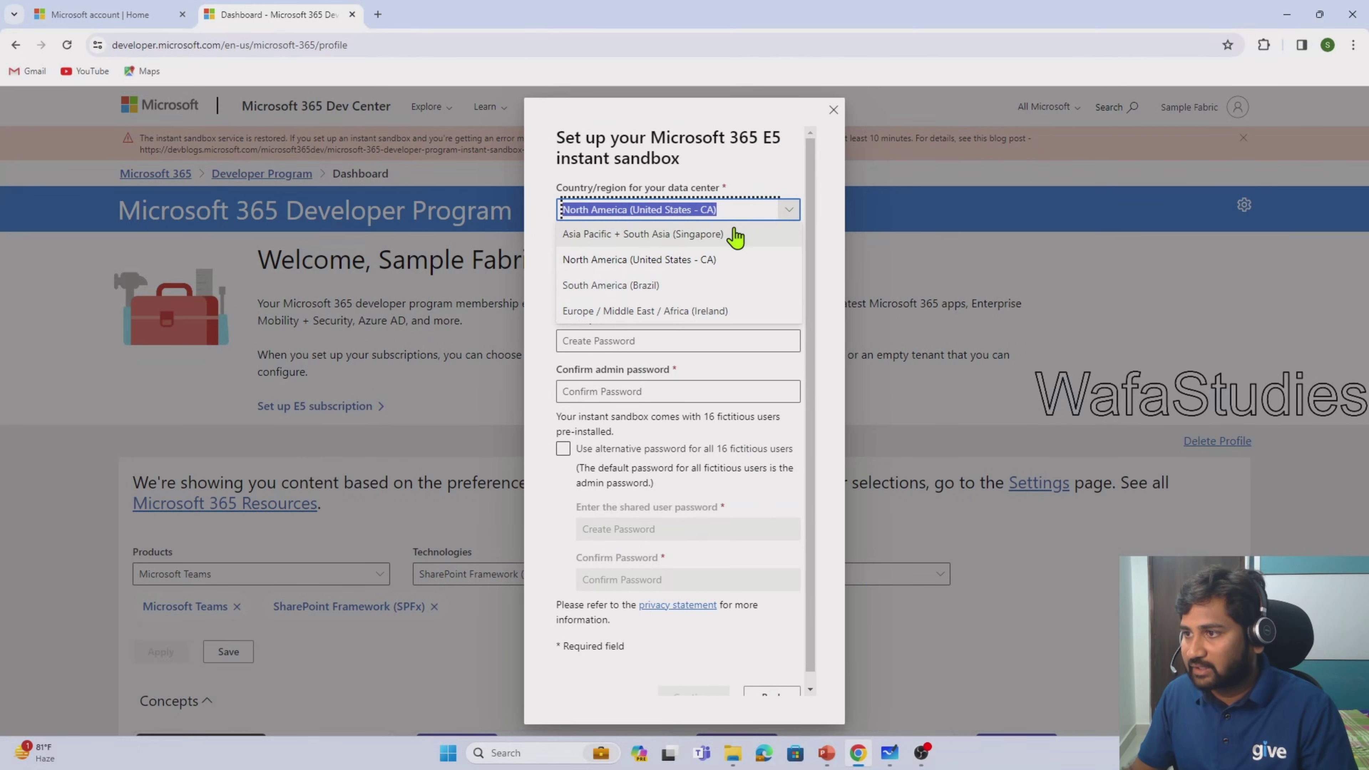
left_click(699, 236)
left_click(674, 285)
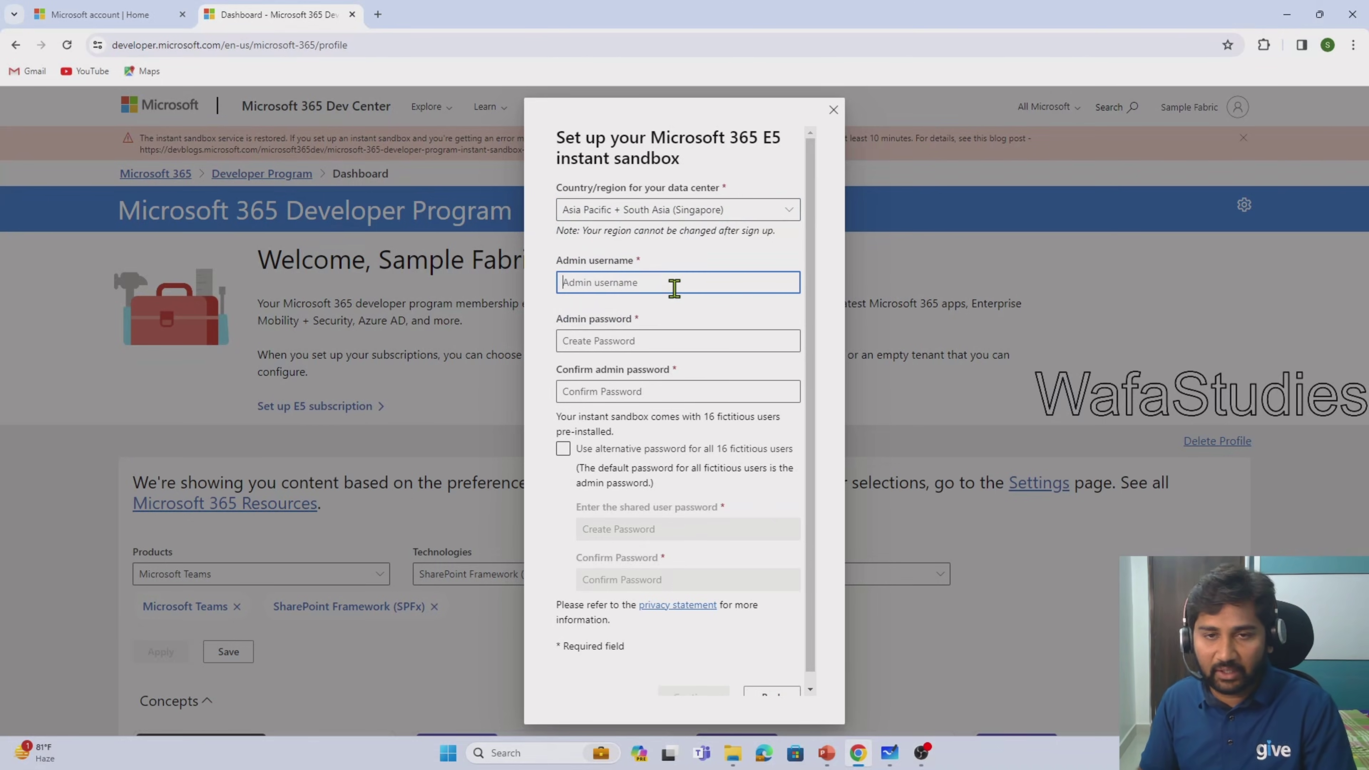
type("samplefabric")
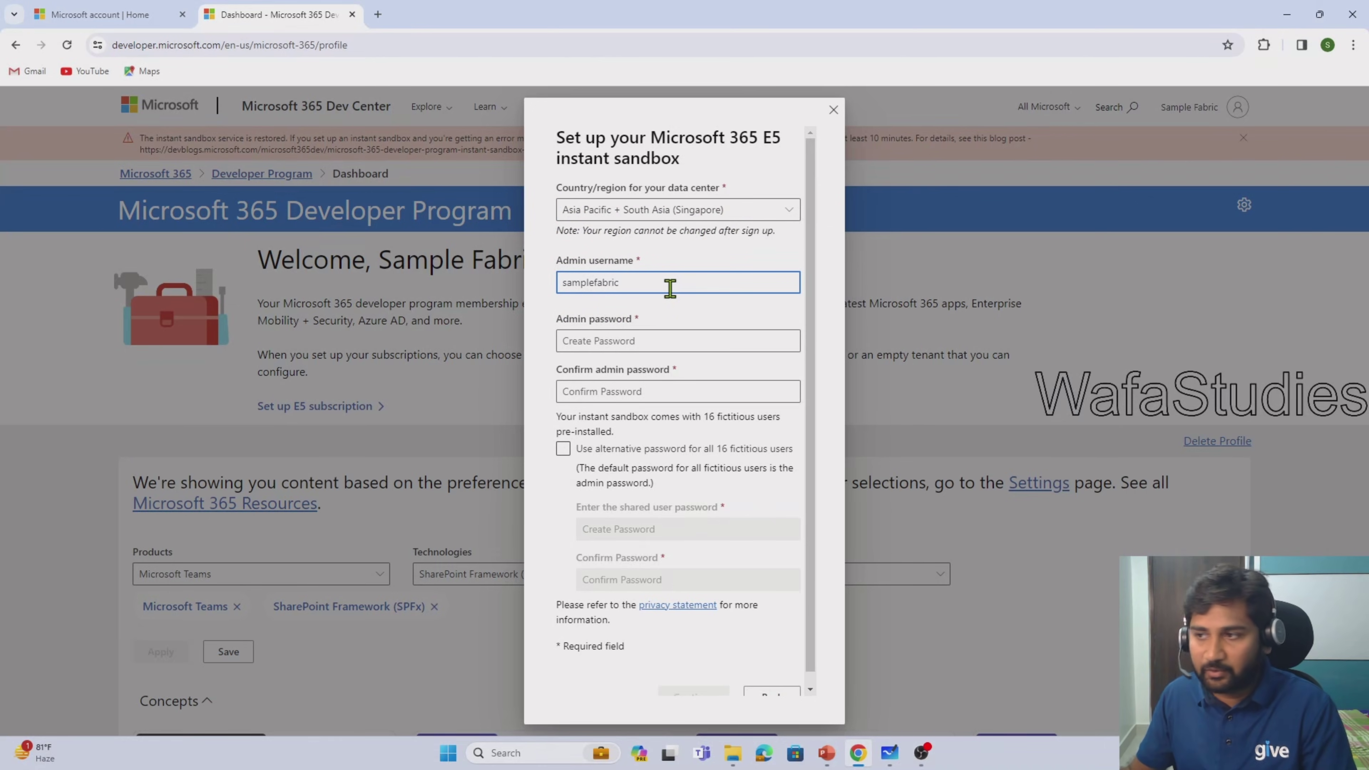
left_click(650, 345)
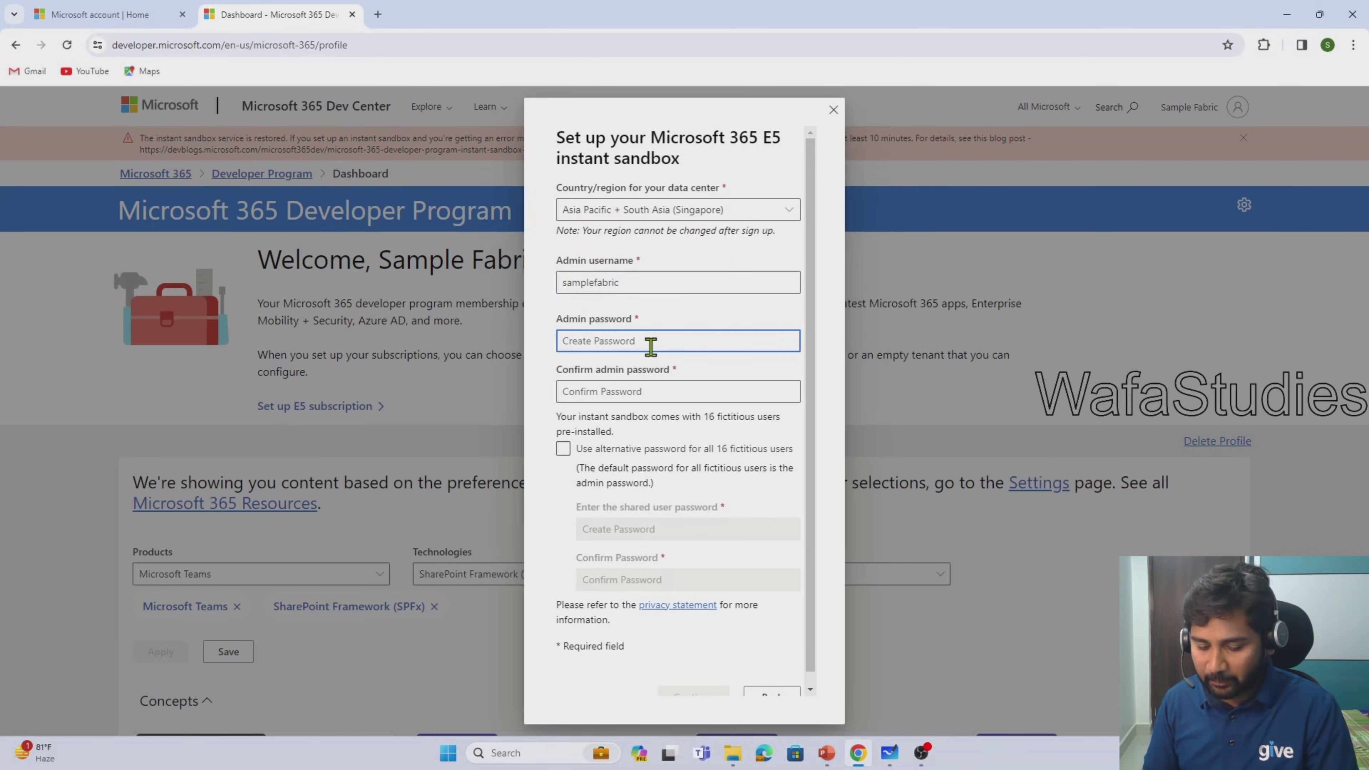
Set and confirm an admin password meeting the 15-20 character rule
type("••••••")
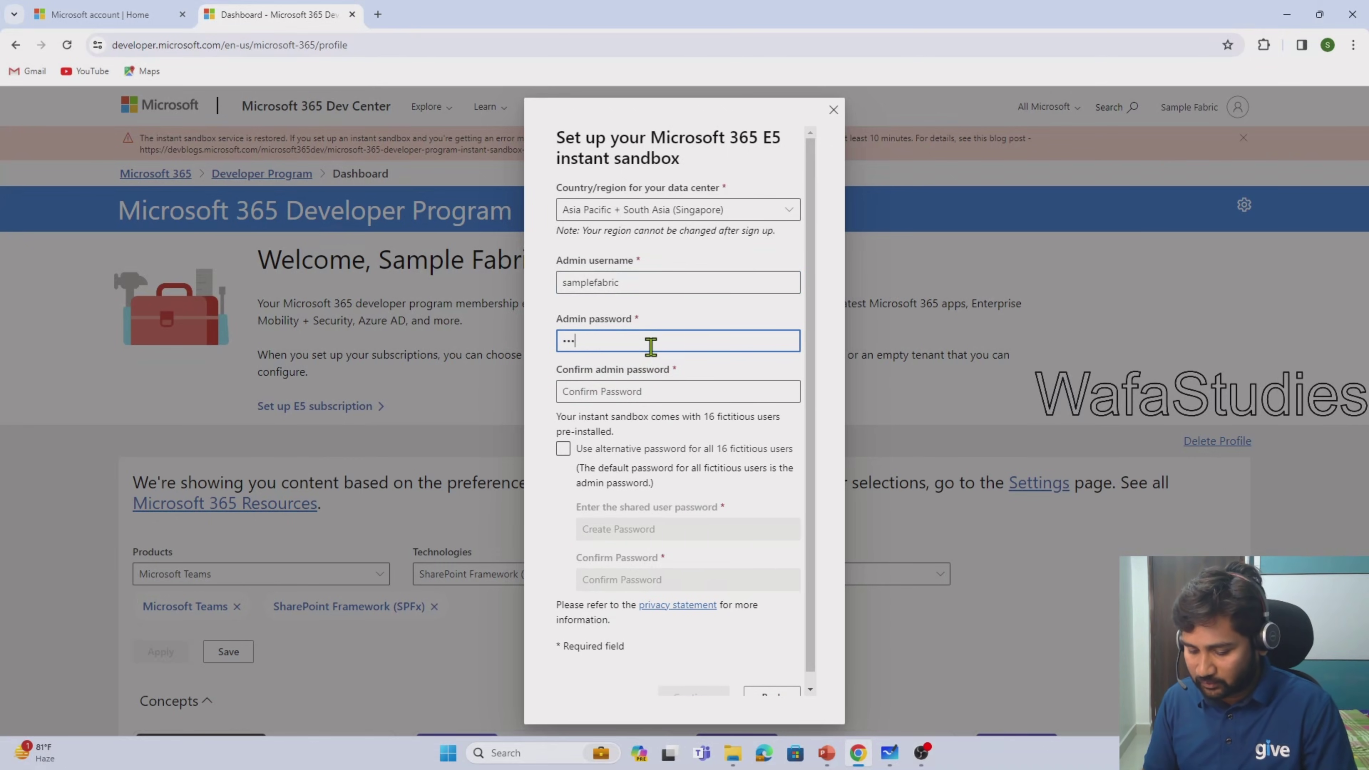
type("••")
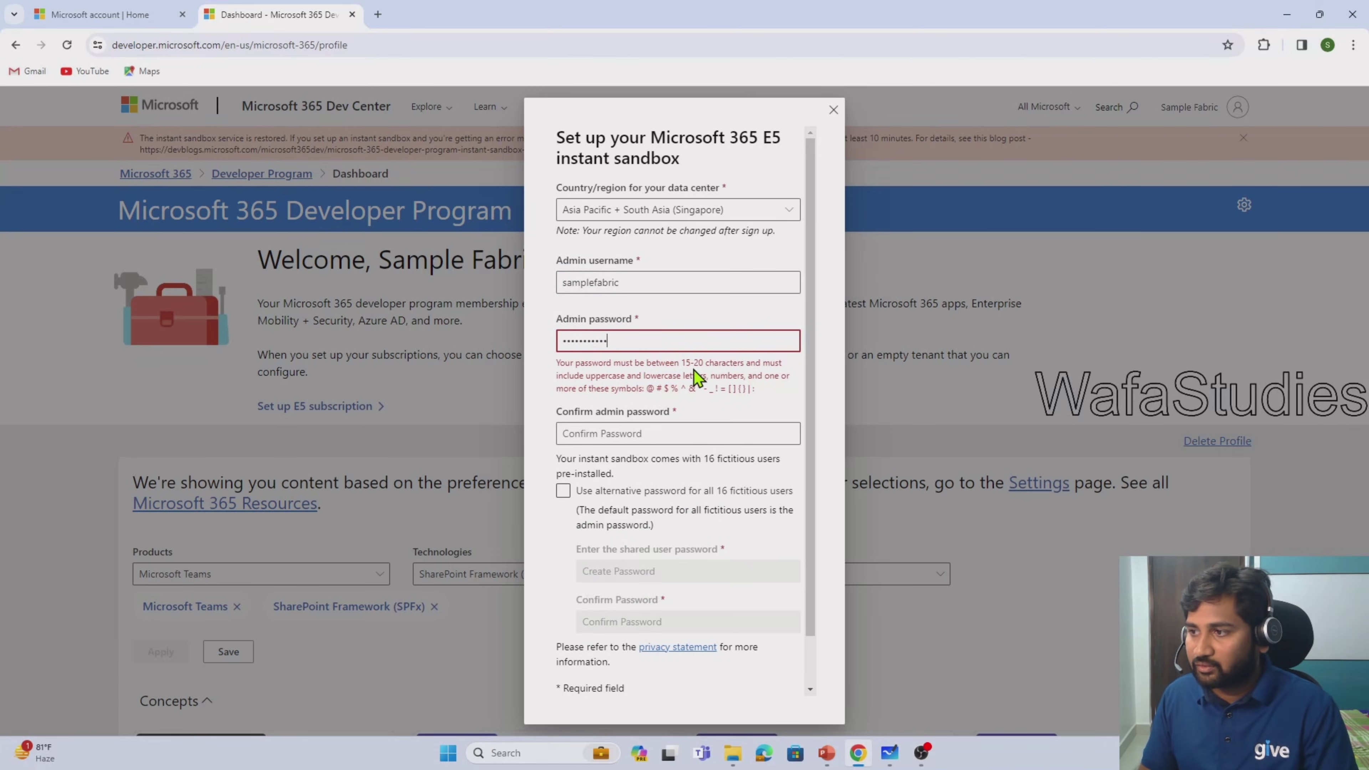
left_click_drag(685, 362, 714, 365)
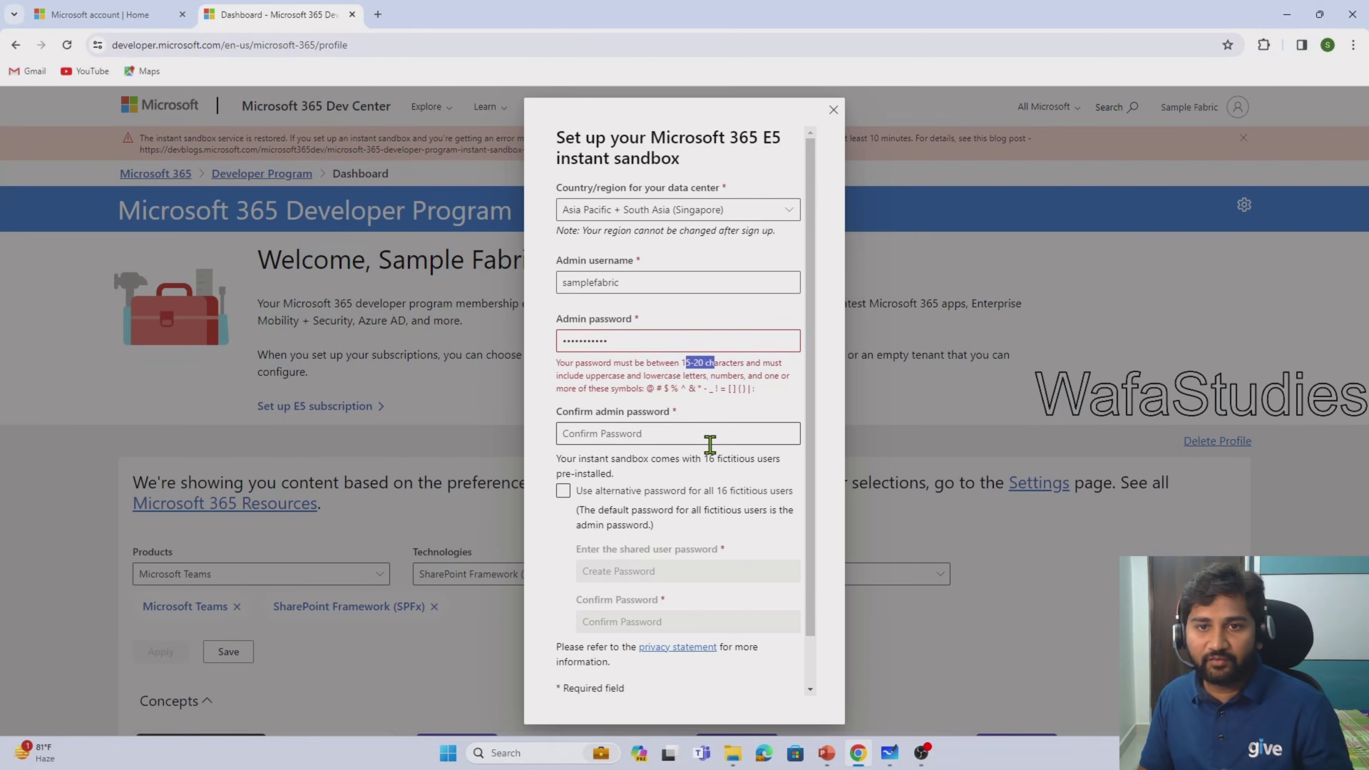
double_click(659, 342)
key("BackSpace")
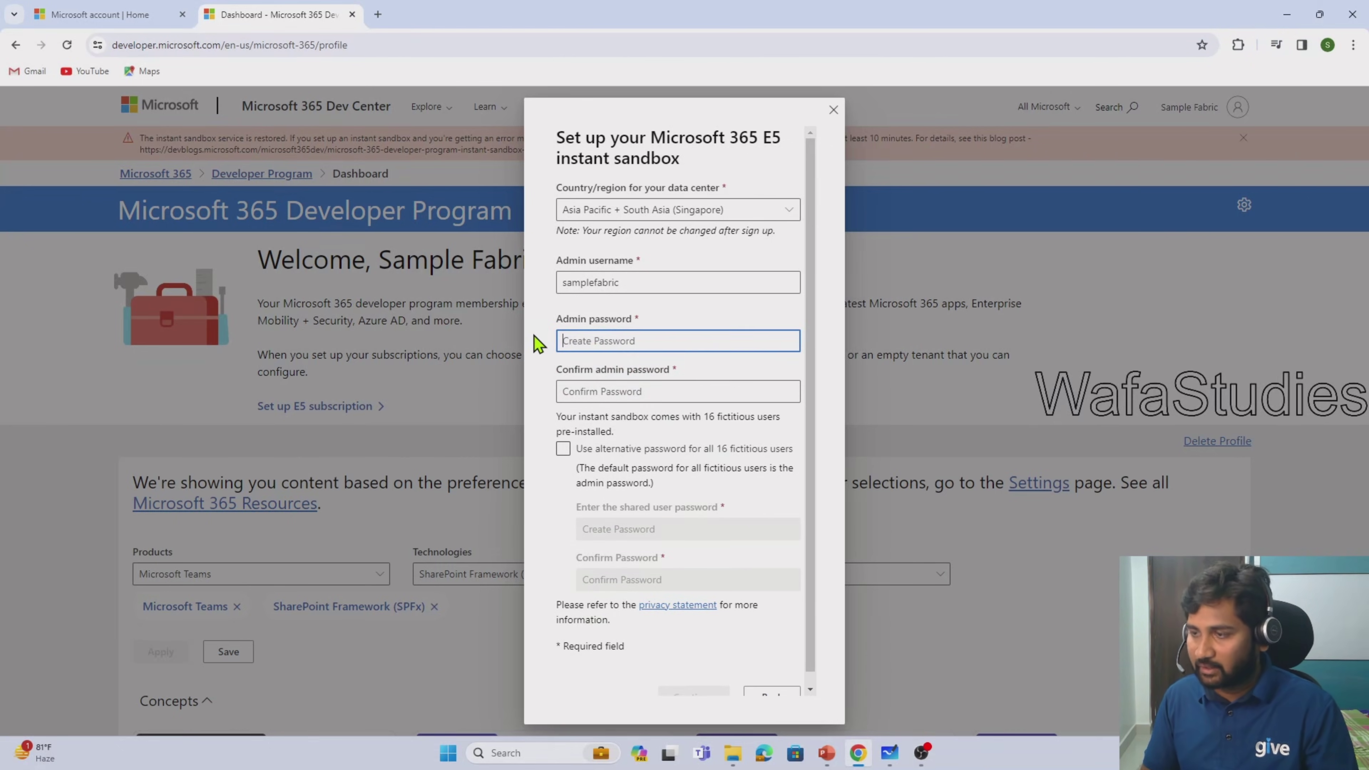
type("a**********")
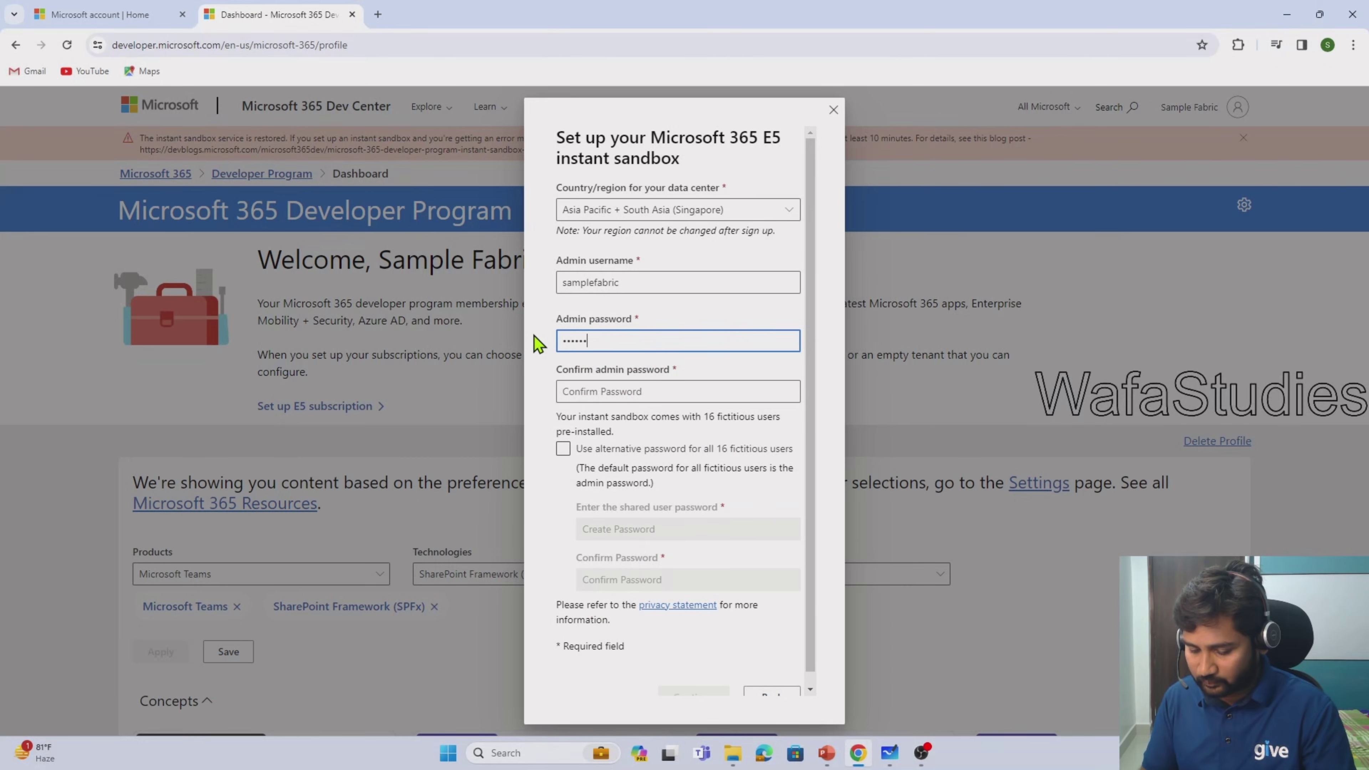
type("*****")
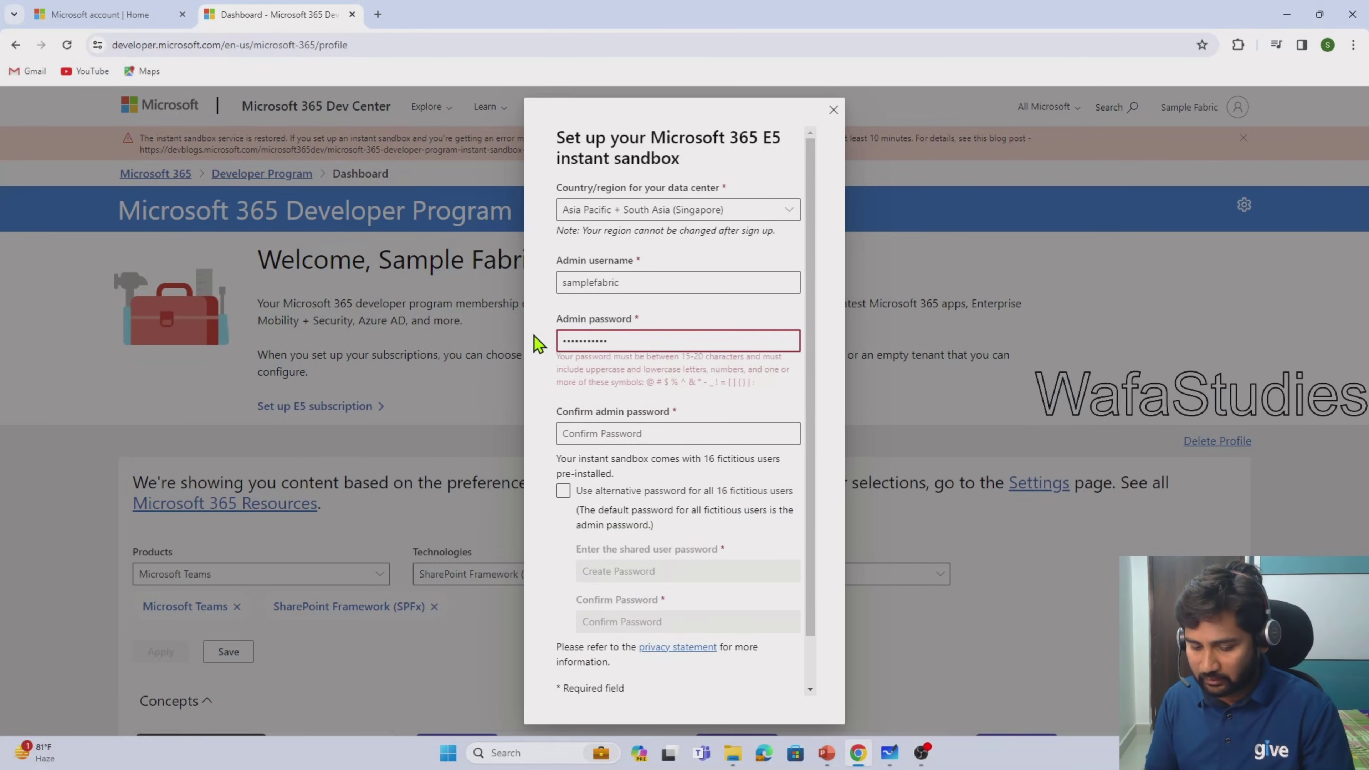
type("**")
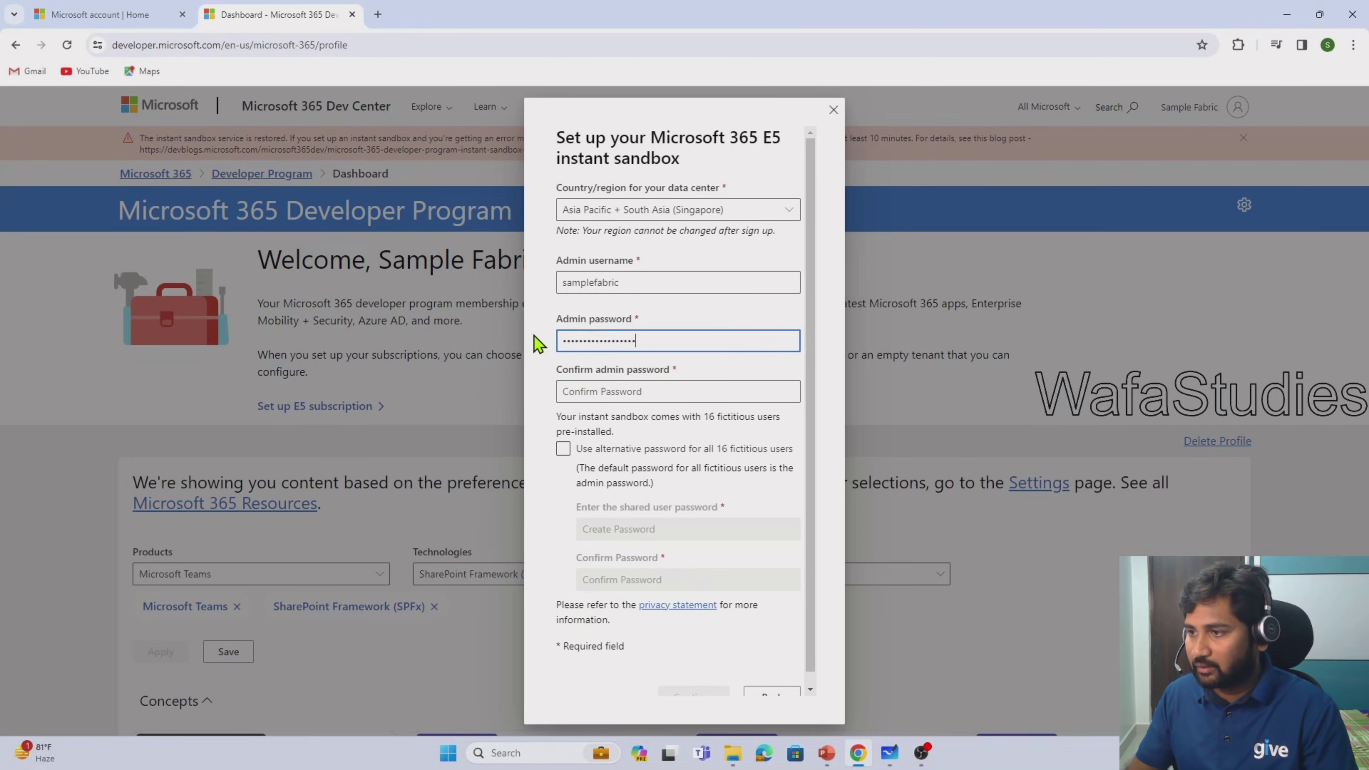
left_click(650, 393)
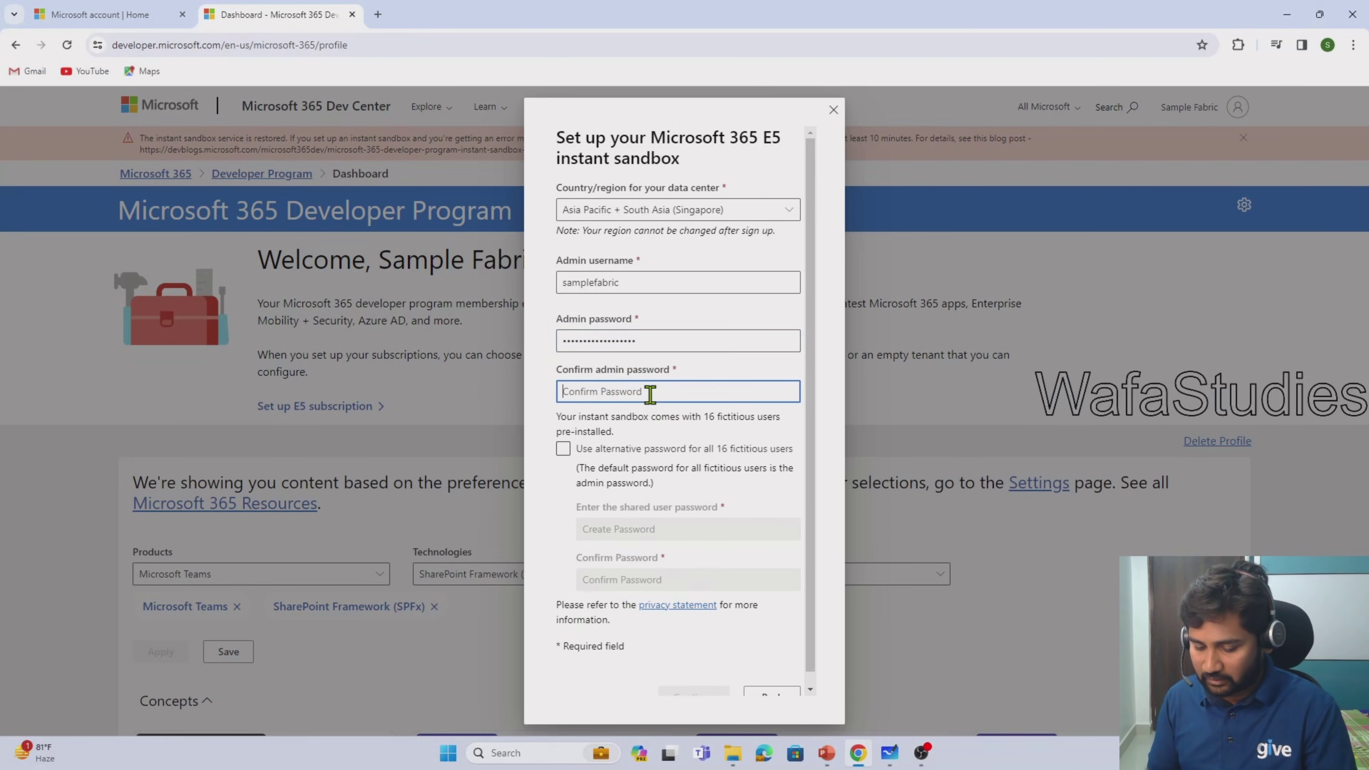
type("********")
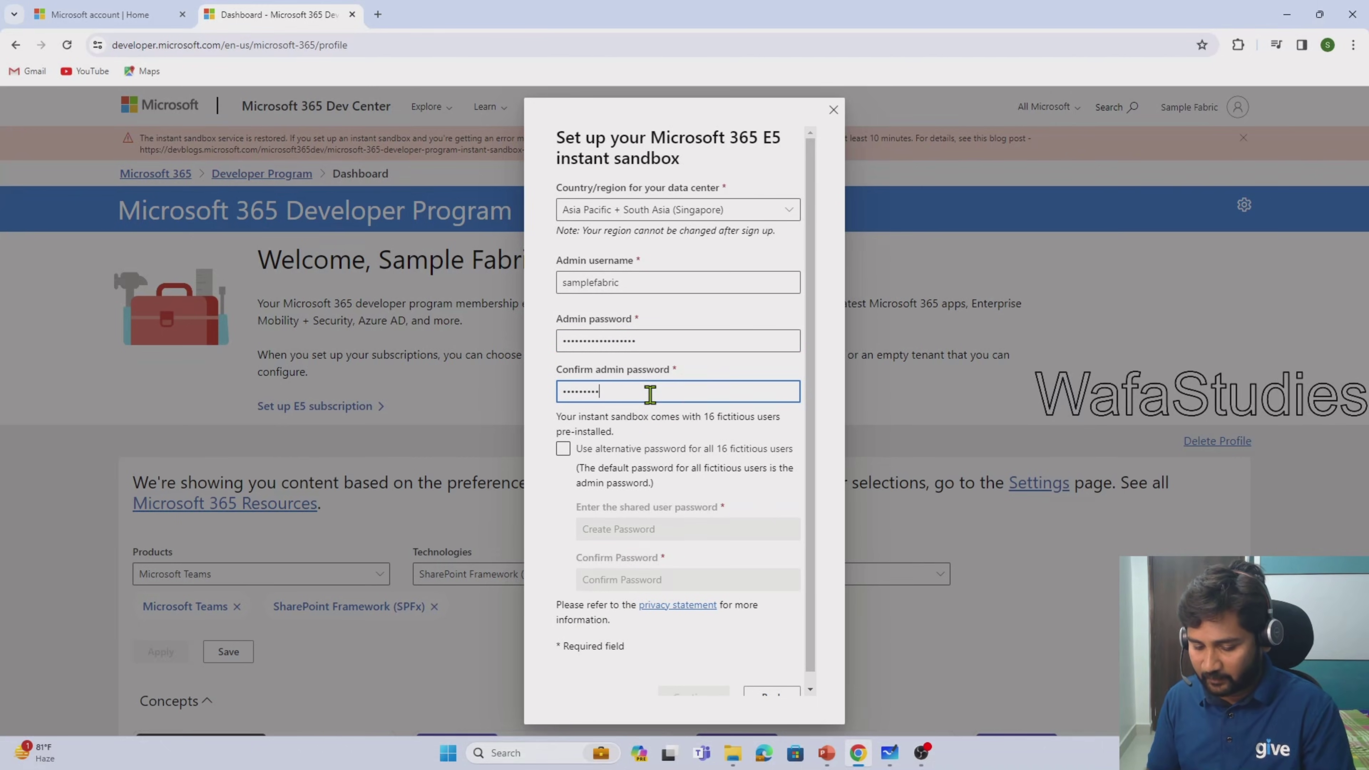
type("*")
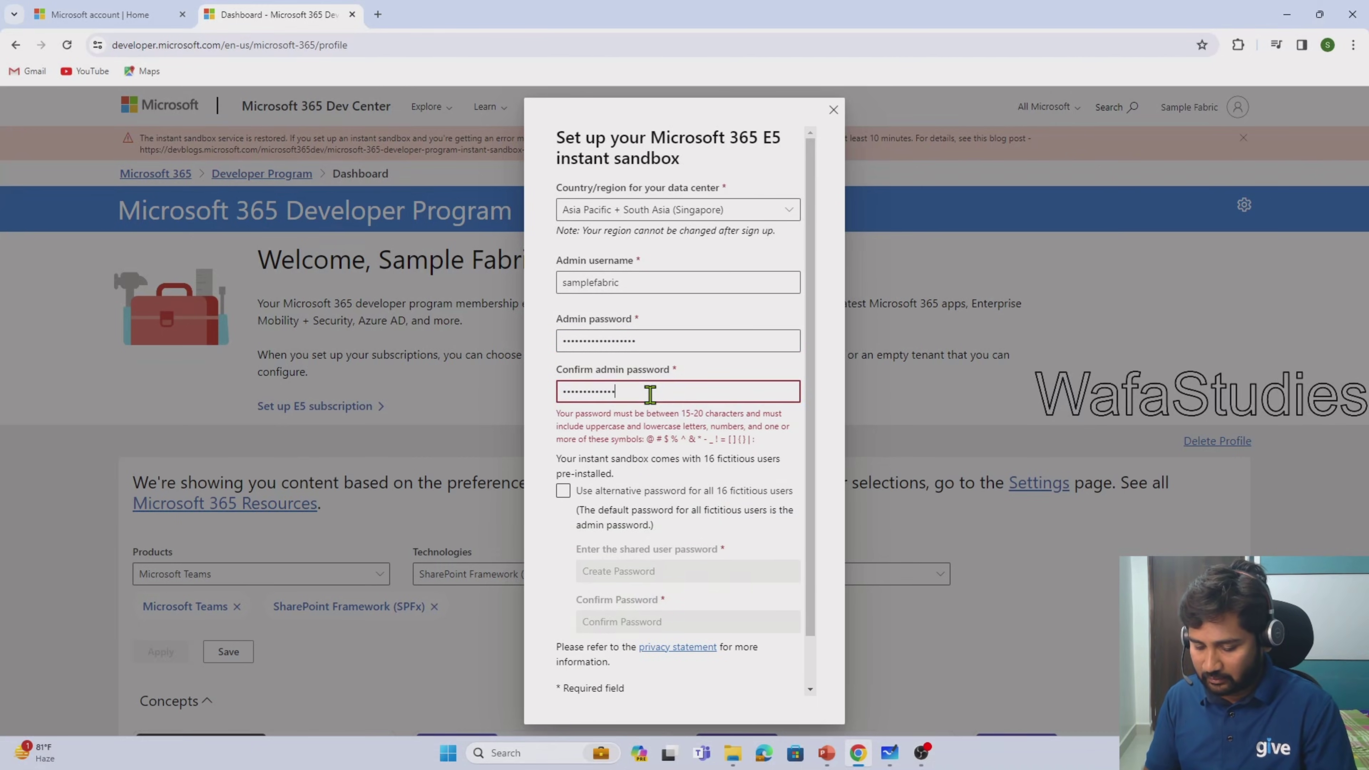
type("*****")
Enable an alternative shared password for the 16 fictitious users, confirm it, and continue
left_click(657, 449)
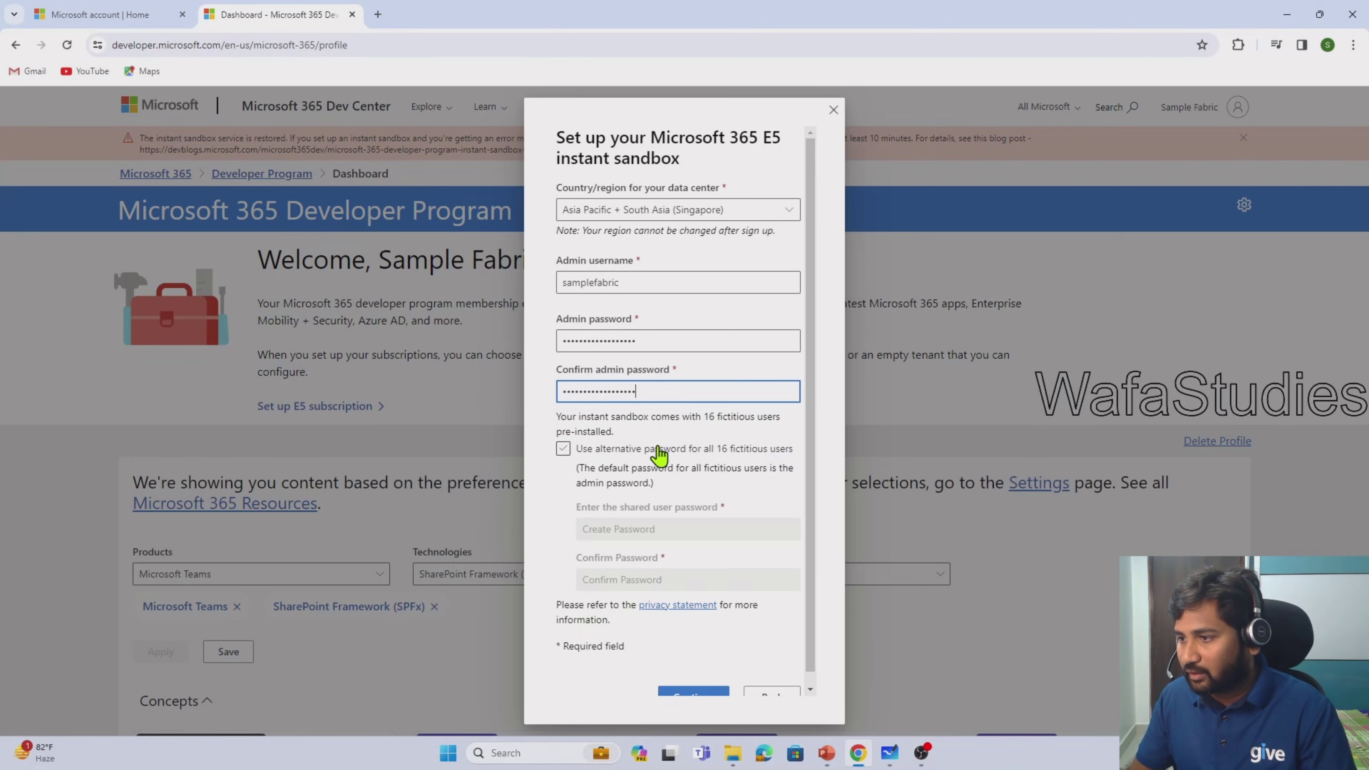
left_click(564, 452)
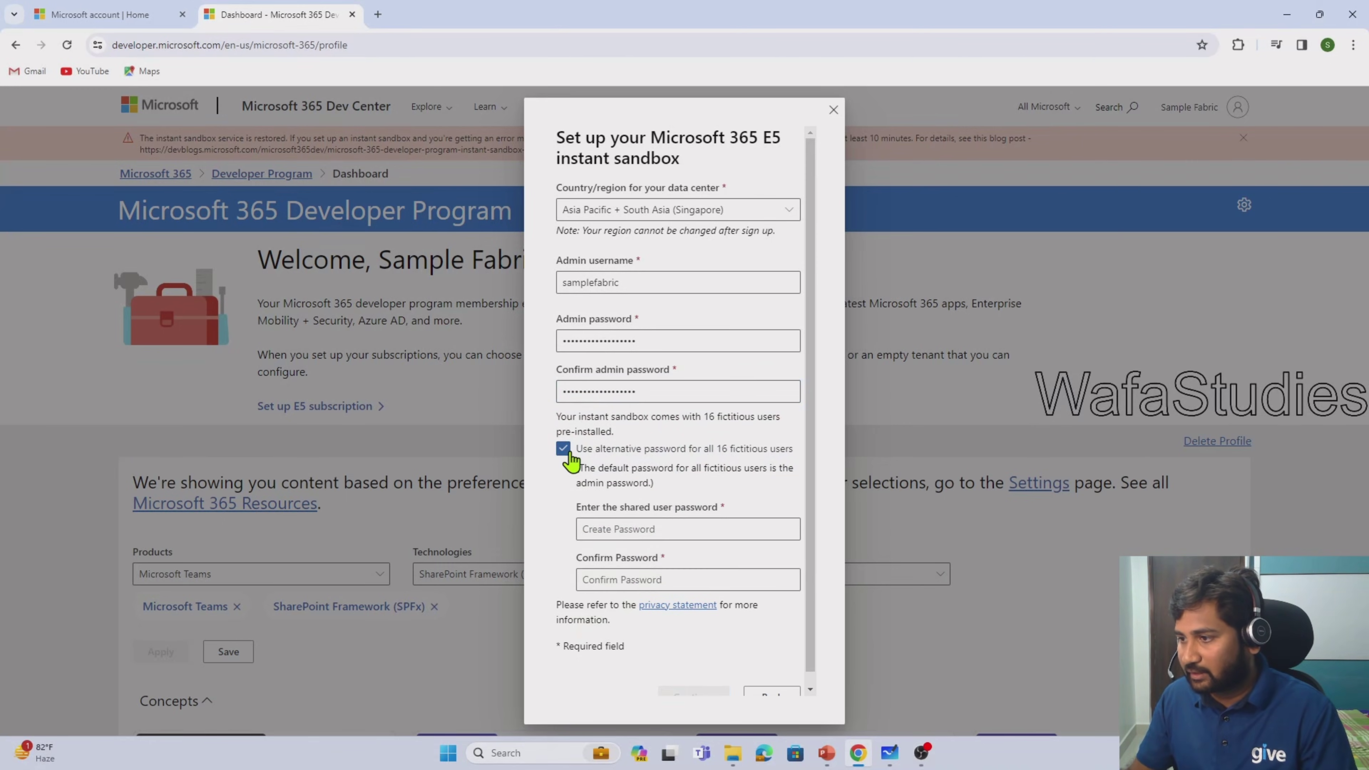
scroll(677, 446, "down", 1)
left_click(637, 517)
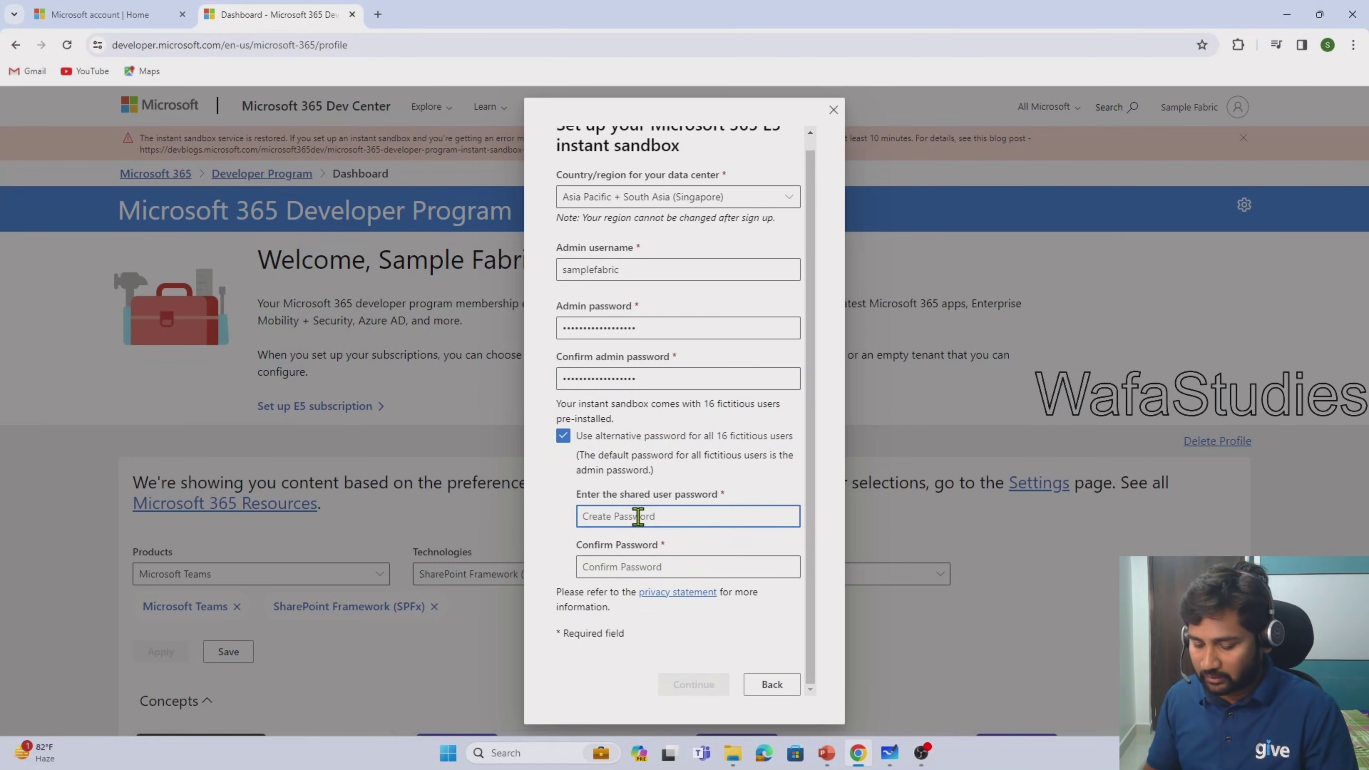
type("•••")
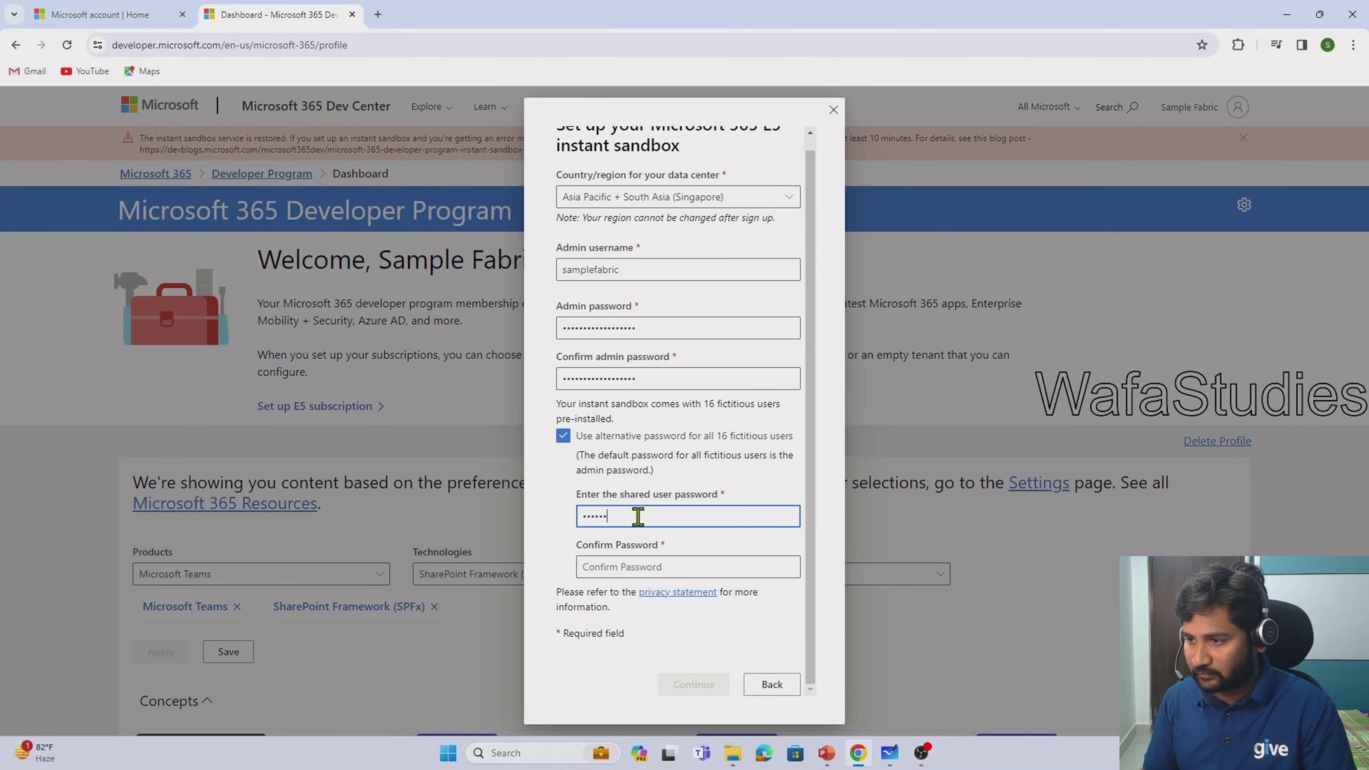
key("BackSpace")
key("BackSpace")
key("BackSpace")
type("•••")
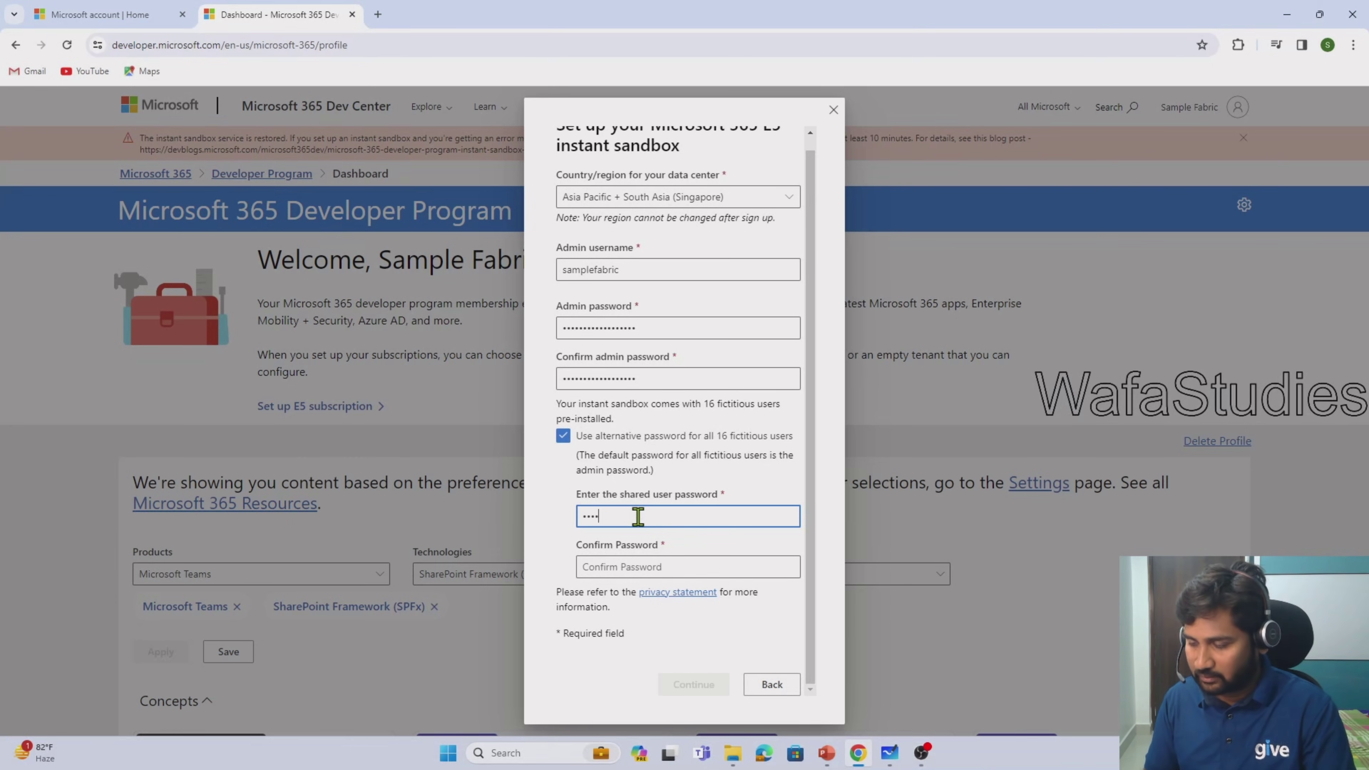
key("BackSpace")
key("BackSpace")
key("BackSpace")
type("••••••")
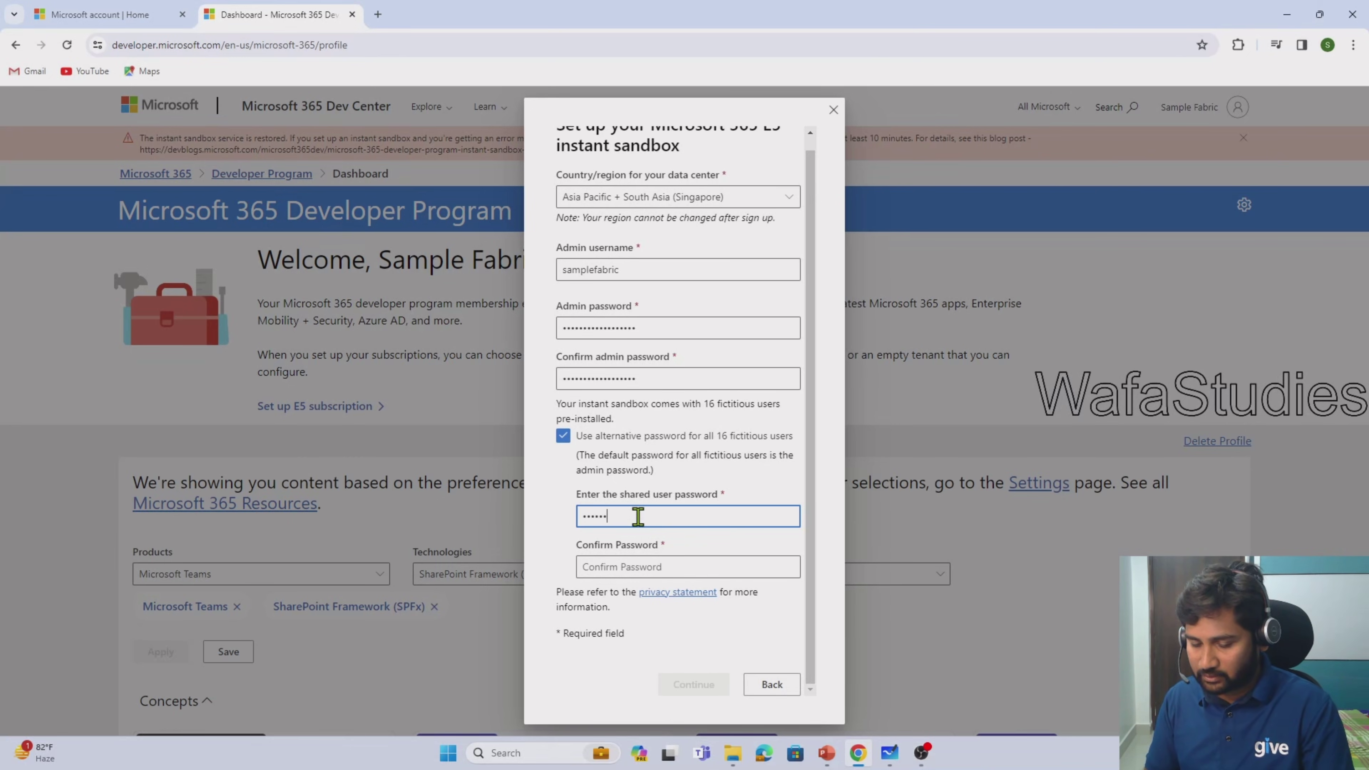
type("••••")
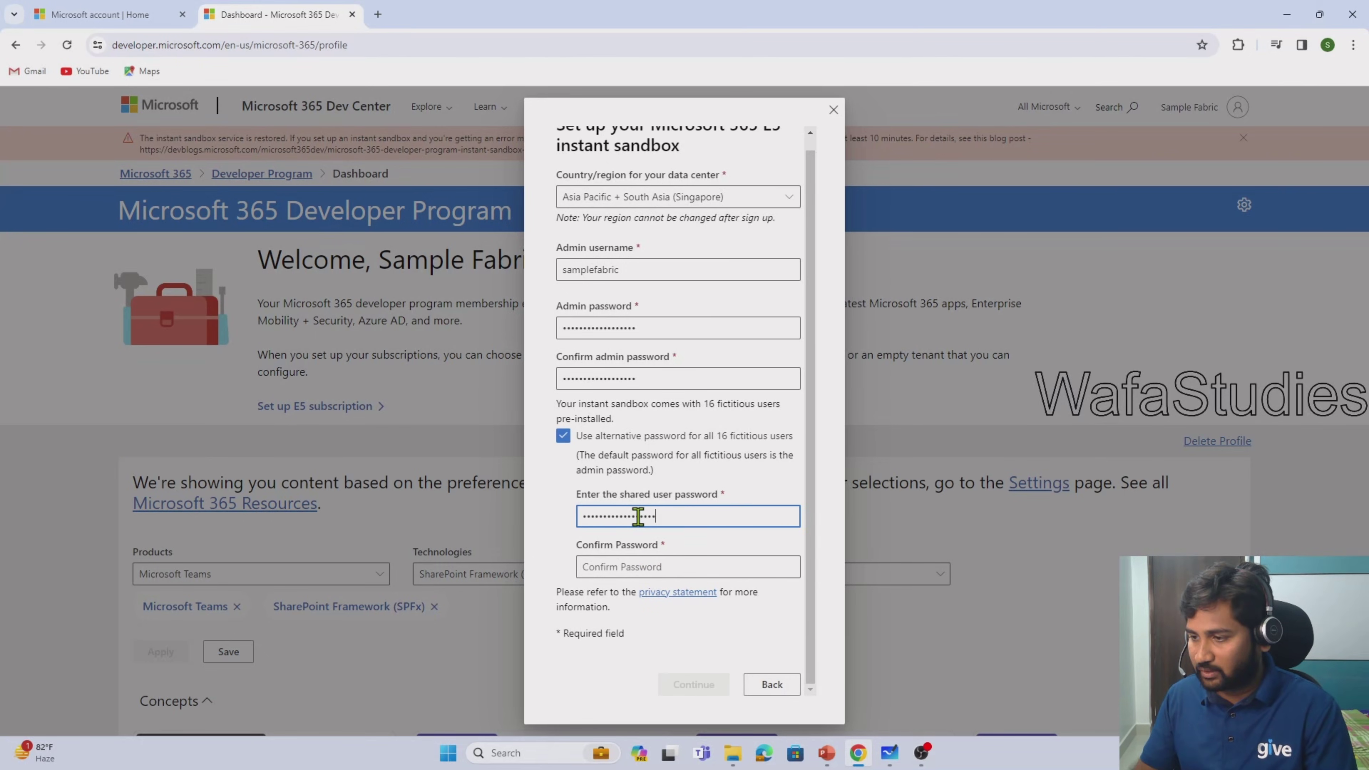
left_click(704, 566)
type("•••••••")
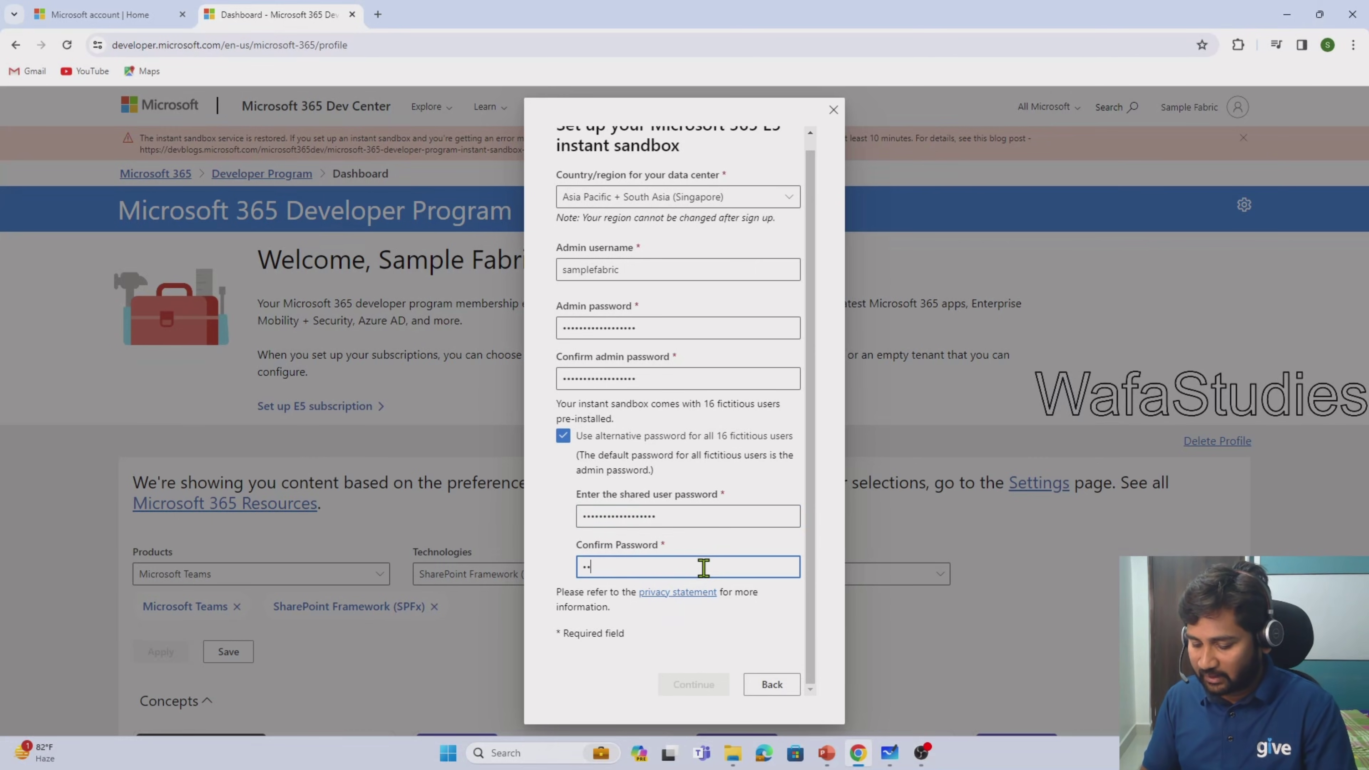
type("•••")
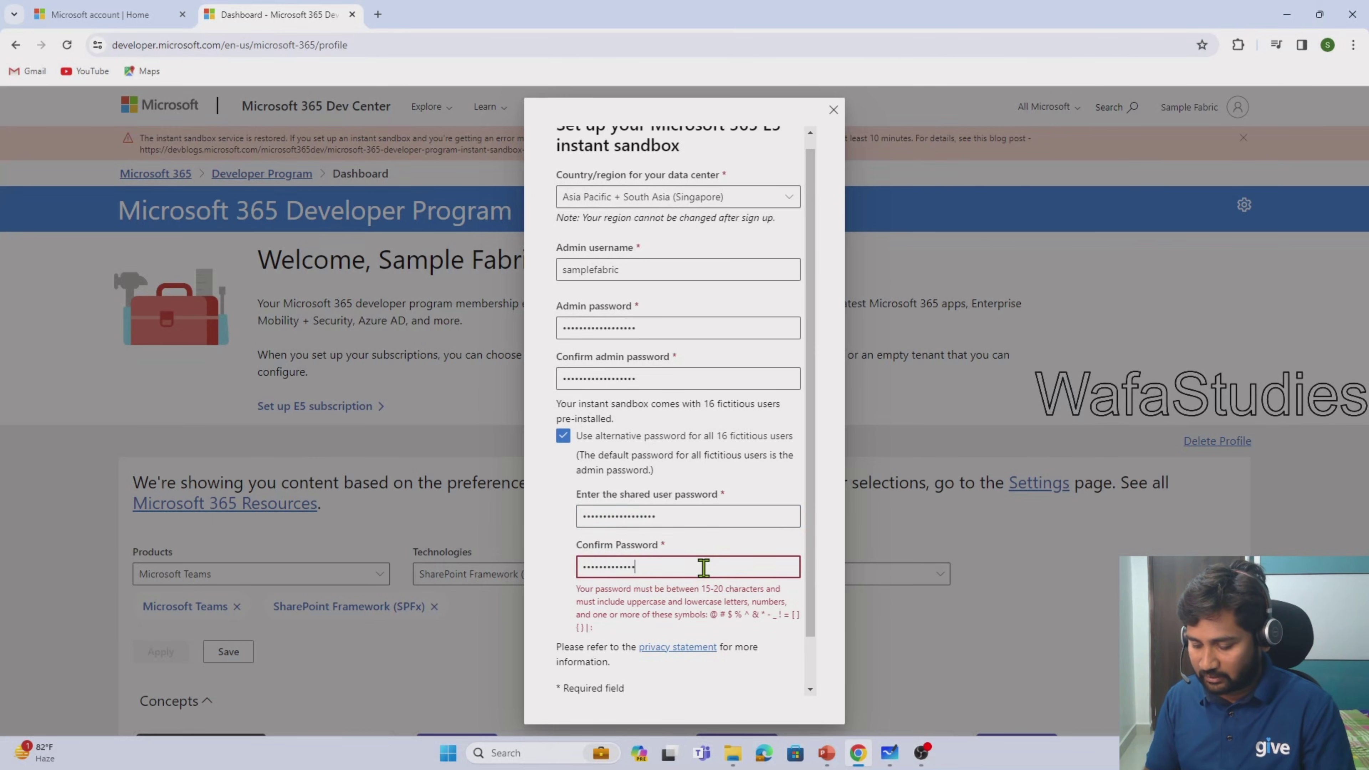
type("•••••")
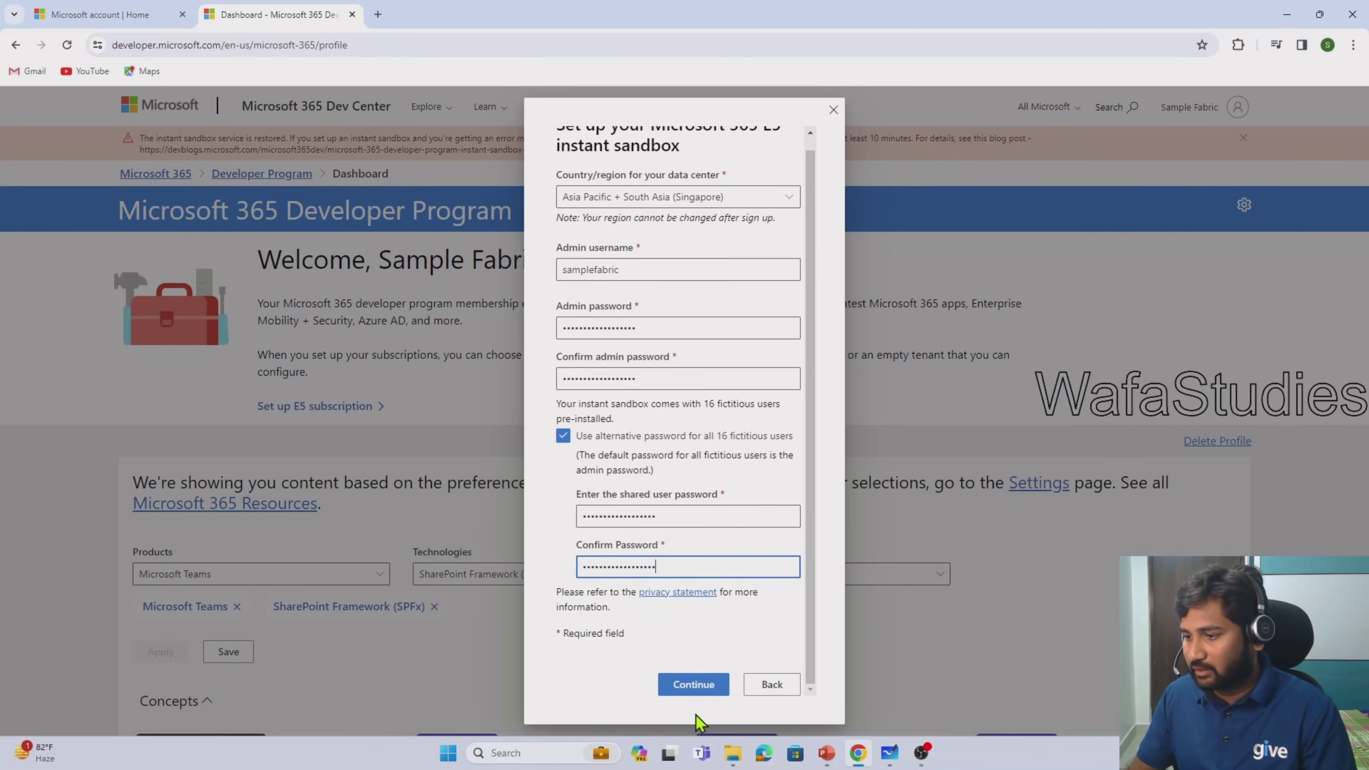
left_click(710, 686)
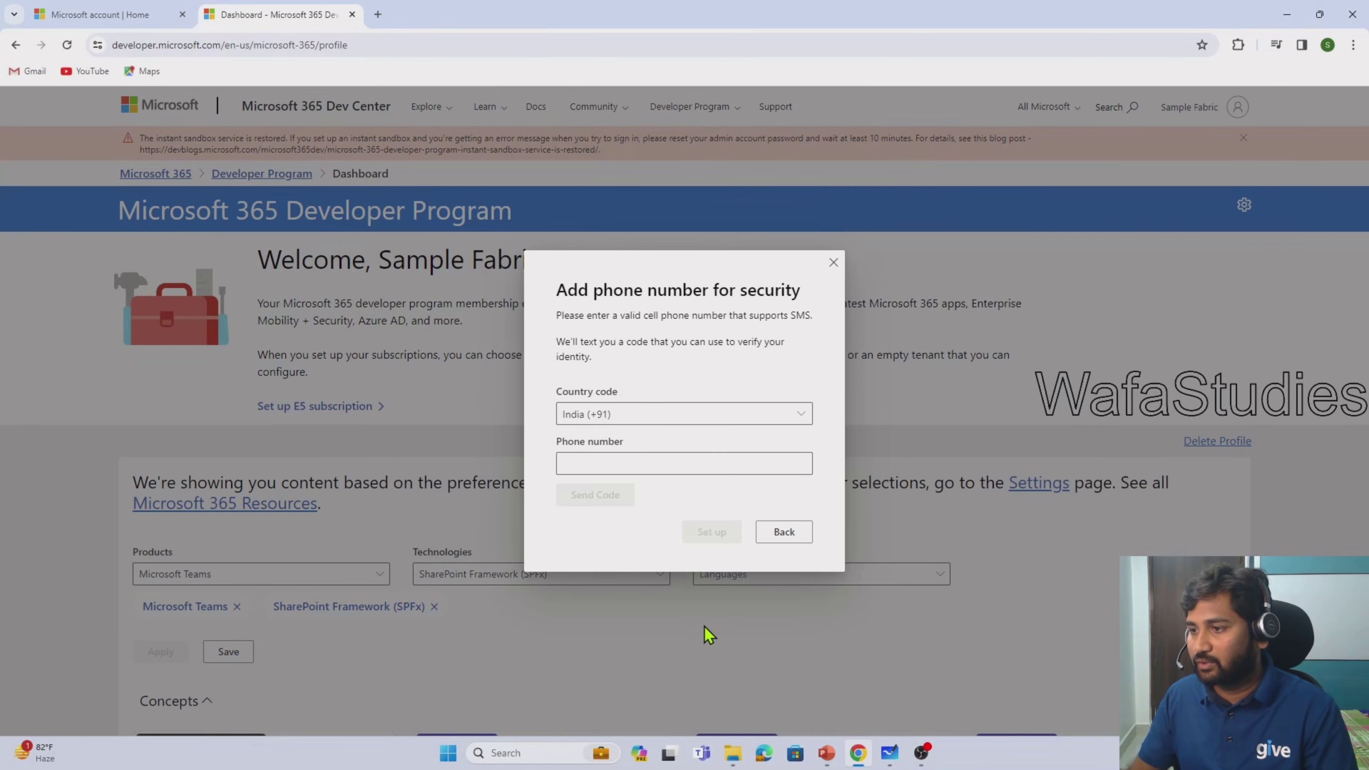
Verify the admin's phone number with the texted SMS code and start the subscription setup
left_click(661, 471)
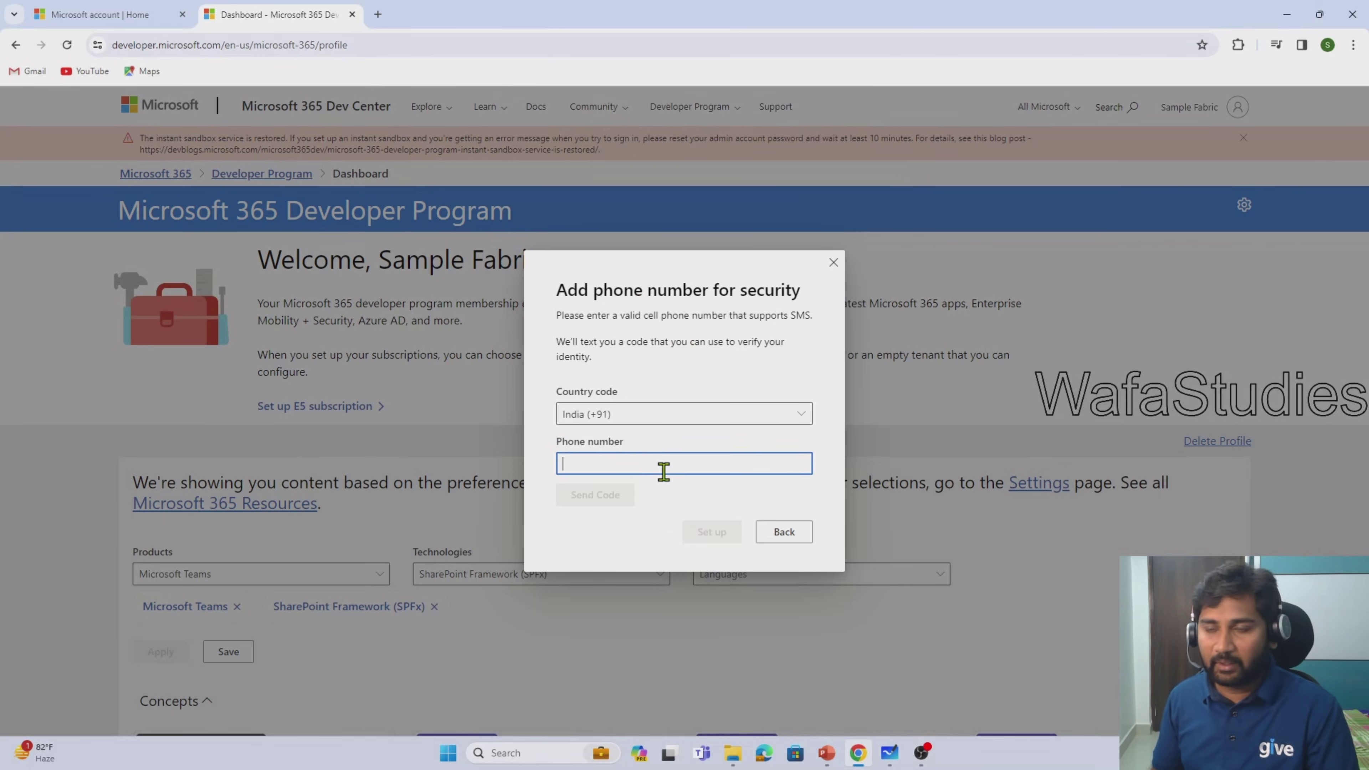
type("98765")
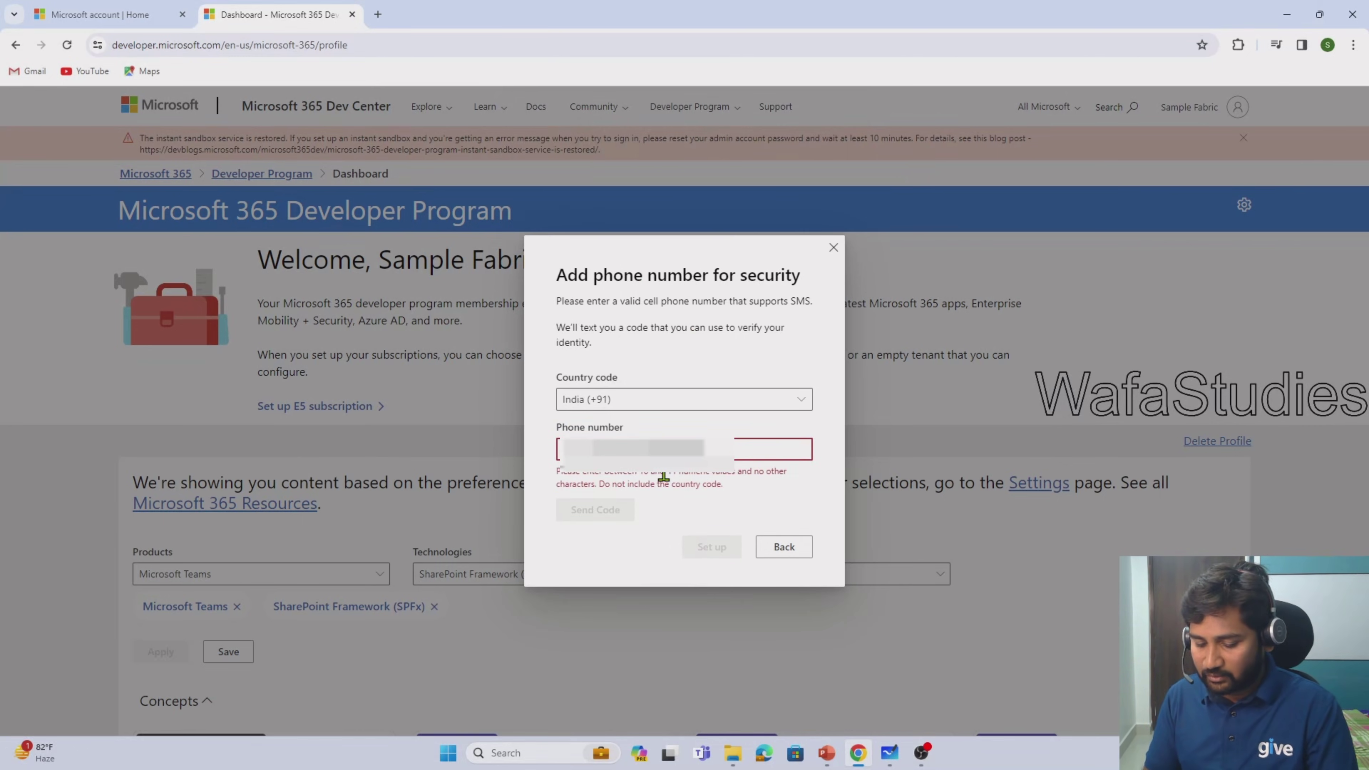
type("43210")
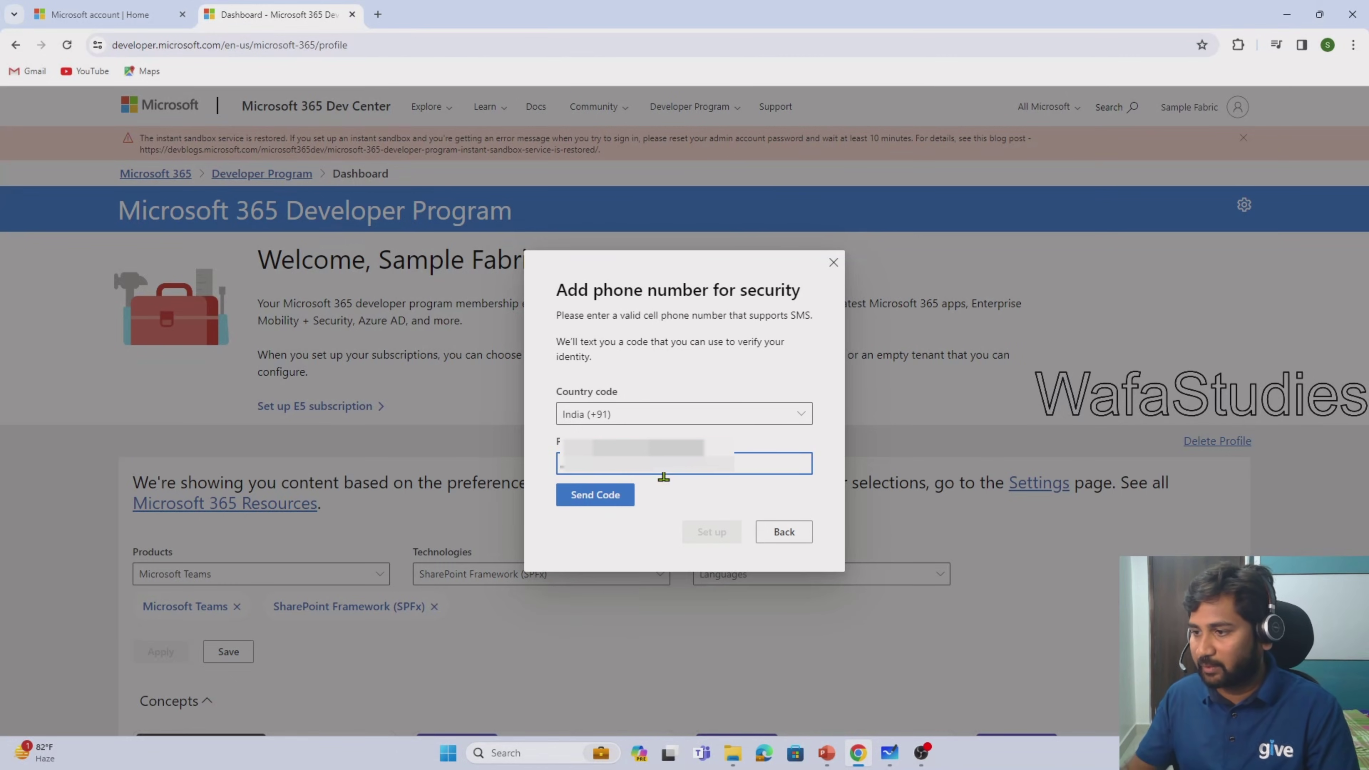
left_click(603, 496)
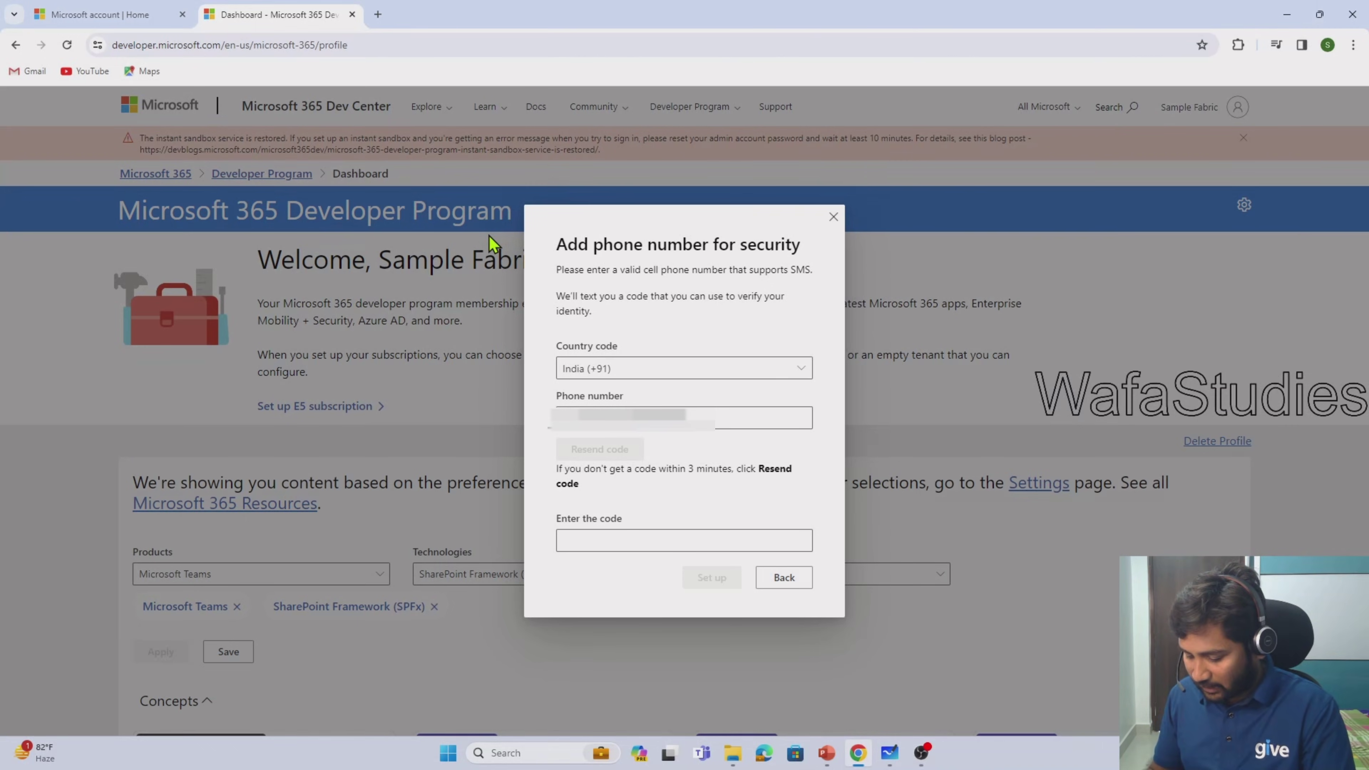
left_click(674, 542)
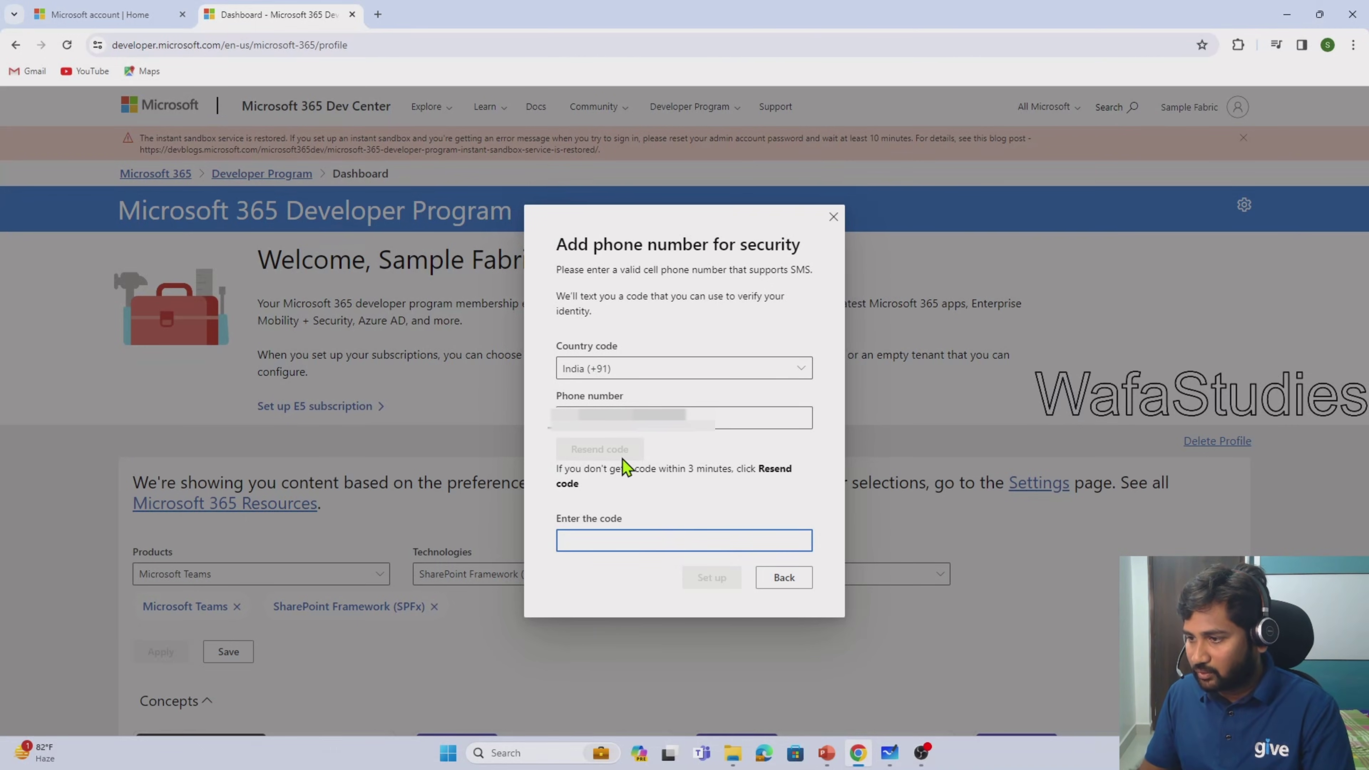
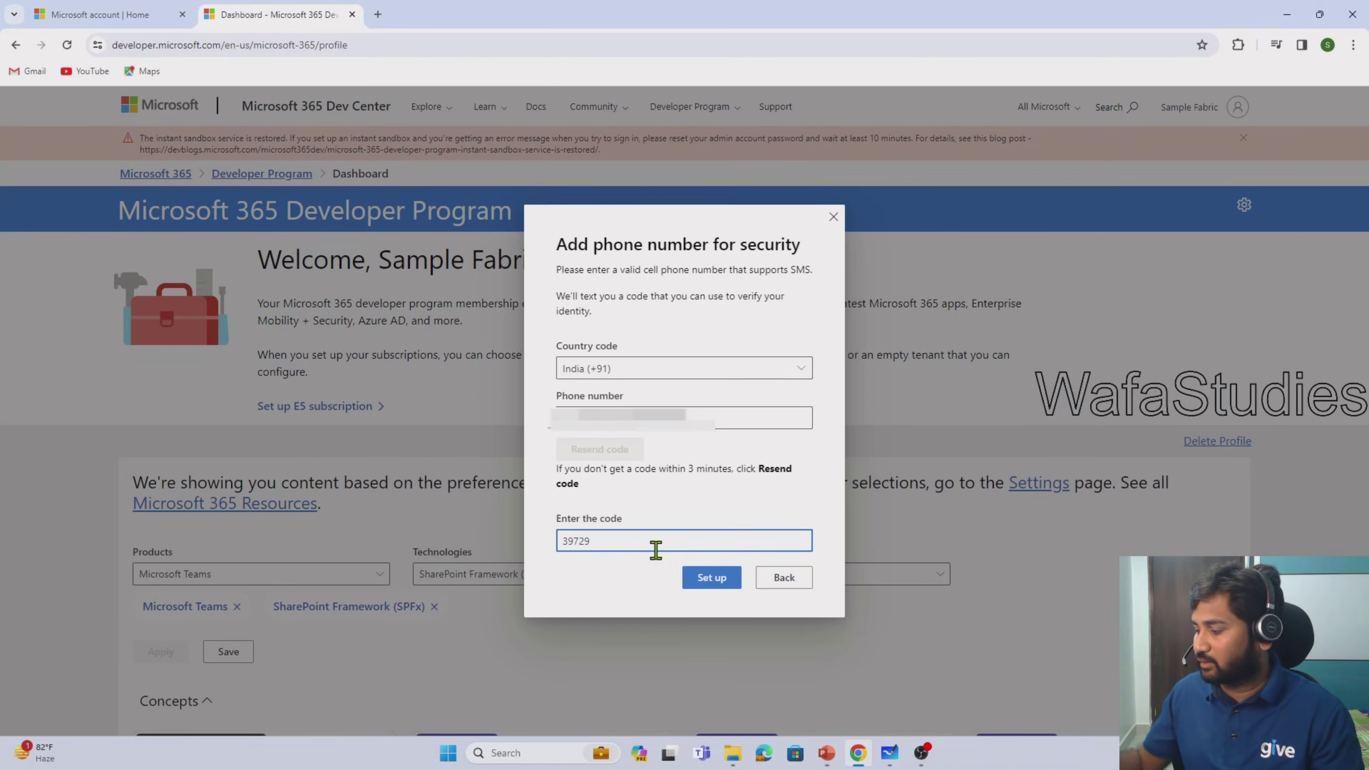
left_click(706, 585)
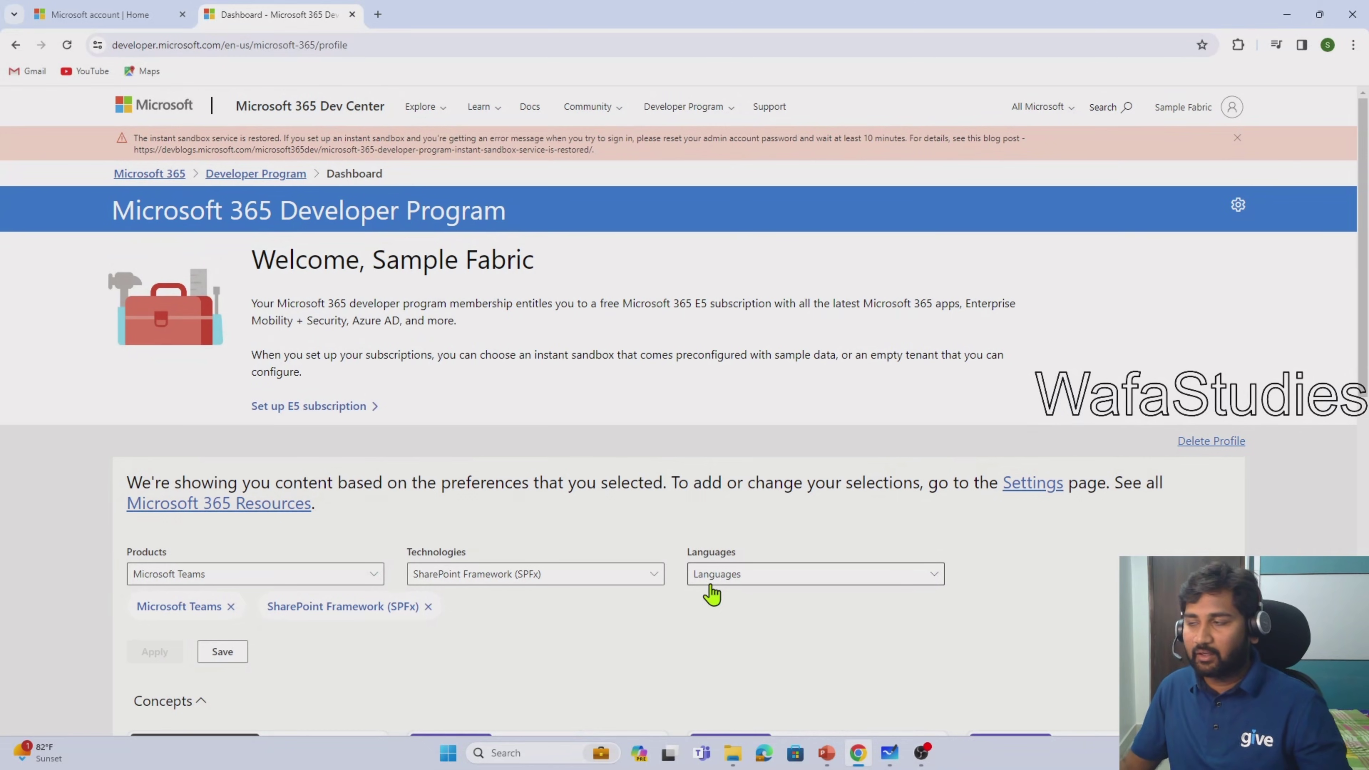
Reload the Dev Center dashboard to show the Renewable E5 subscription with 90 days left
scroll(683, 369, "down", 4)
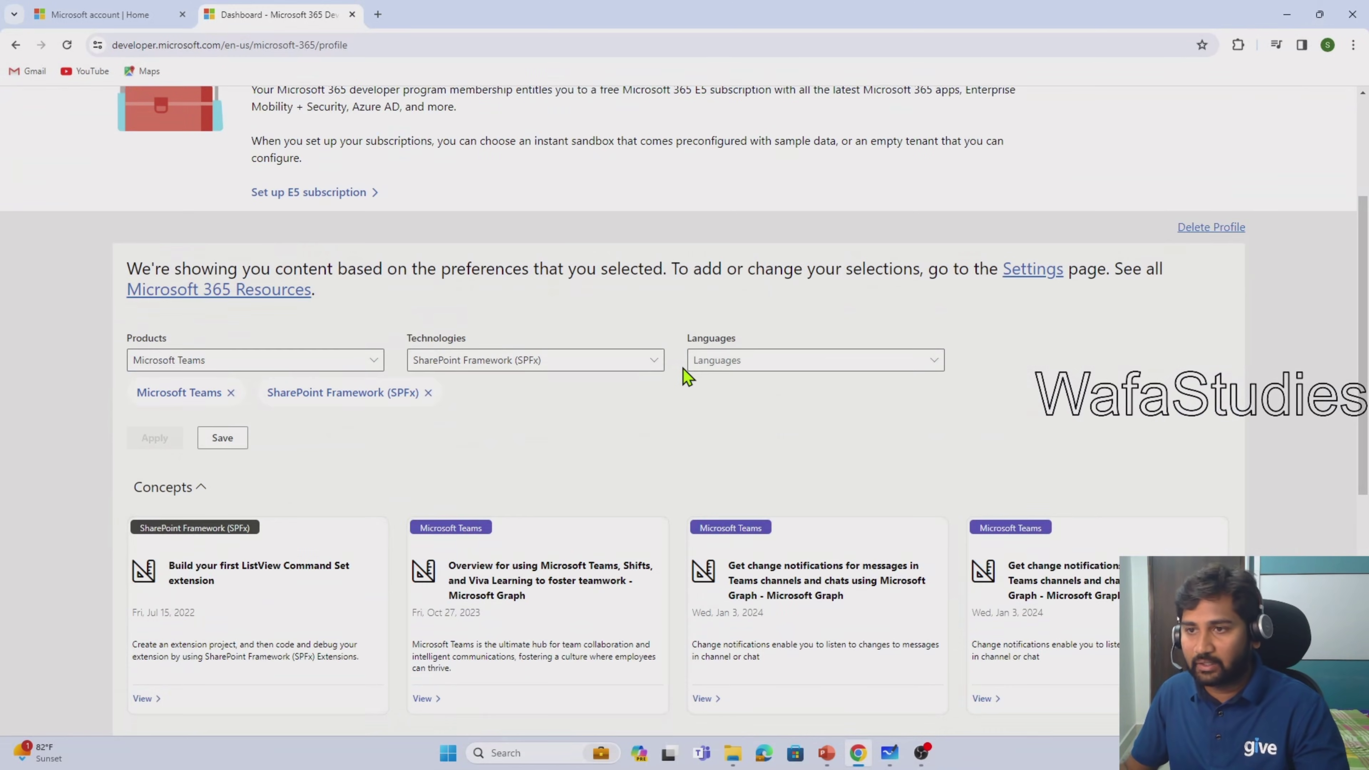
scroll(653, 408, "up", 4)
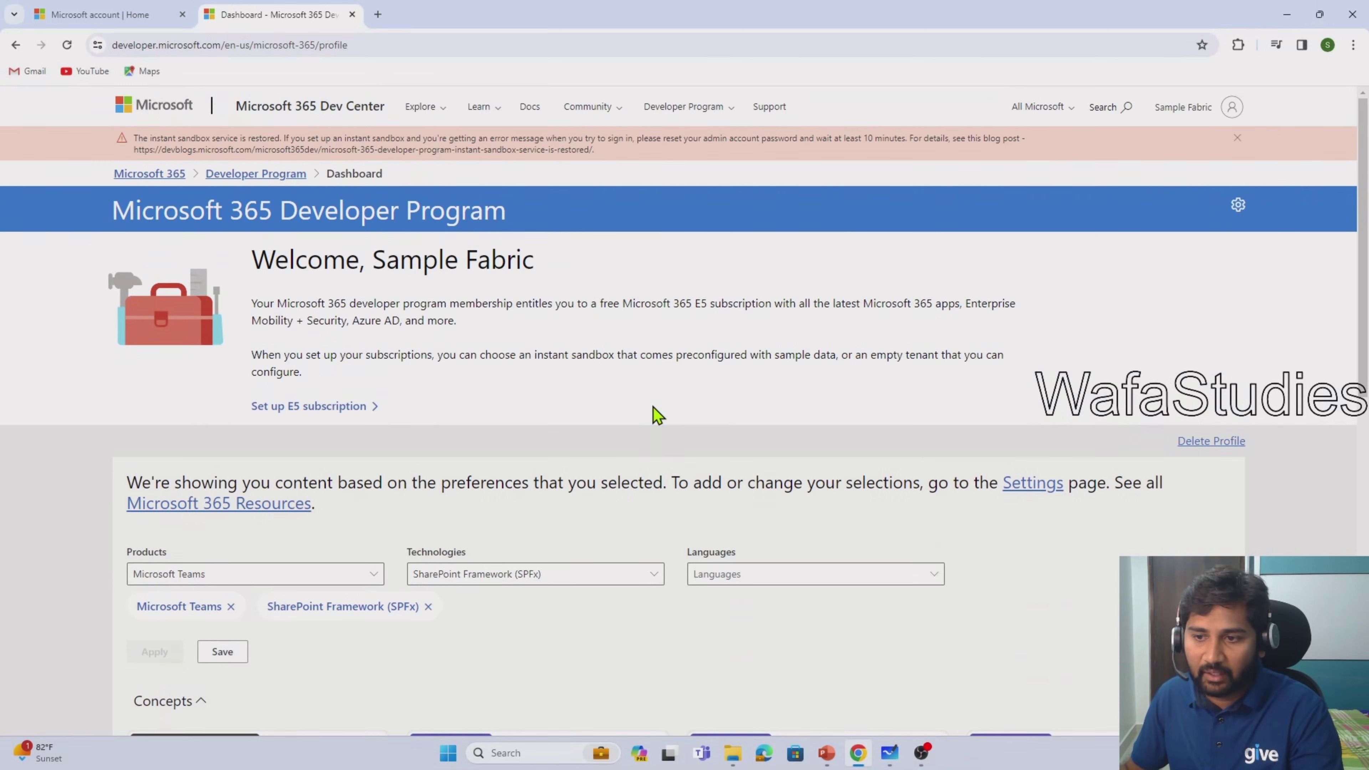
scroll(535, 401, "down", 3)
scroll(535, 401, "up", 3)
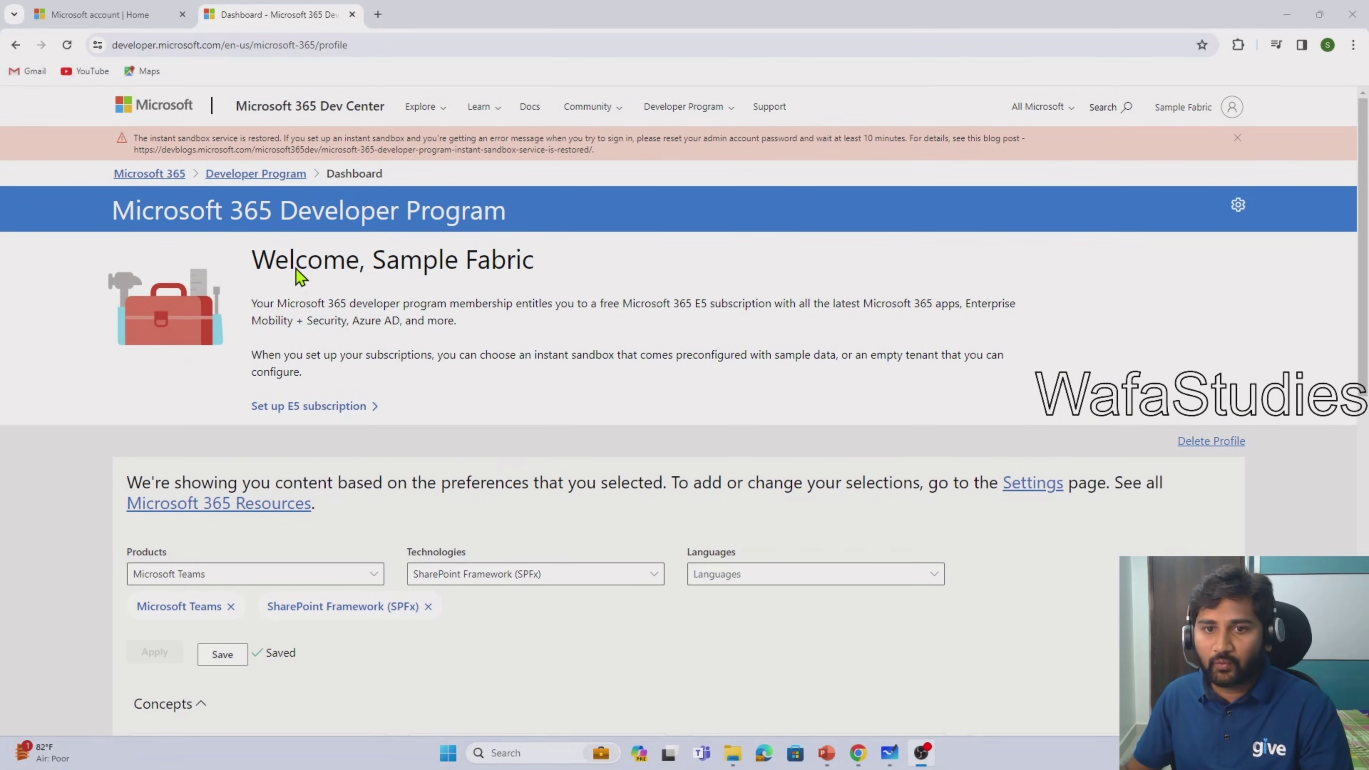
left_click(67, 47)
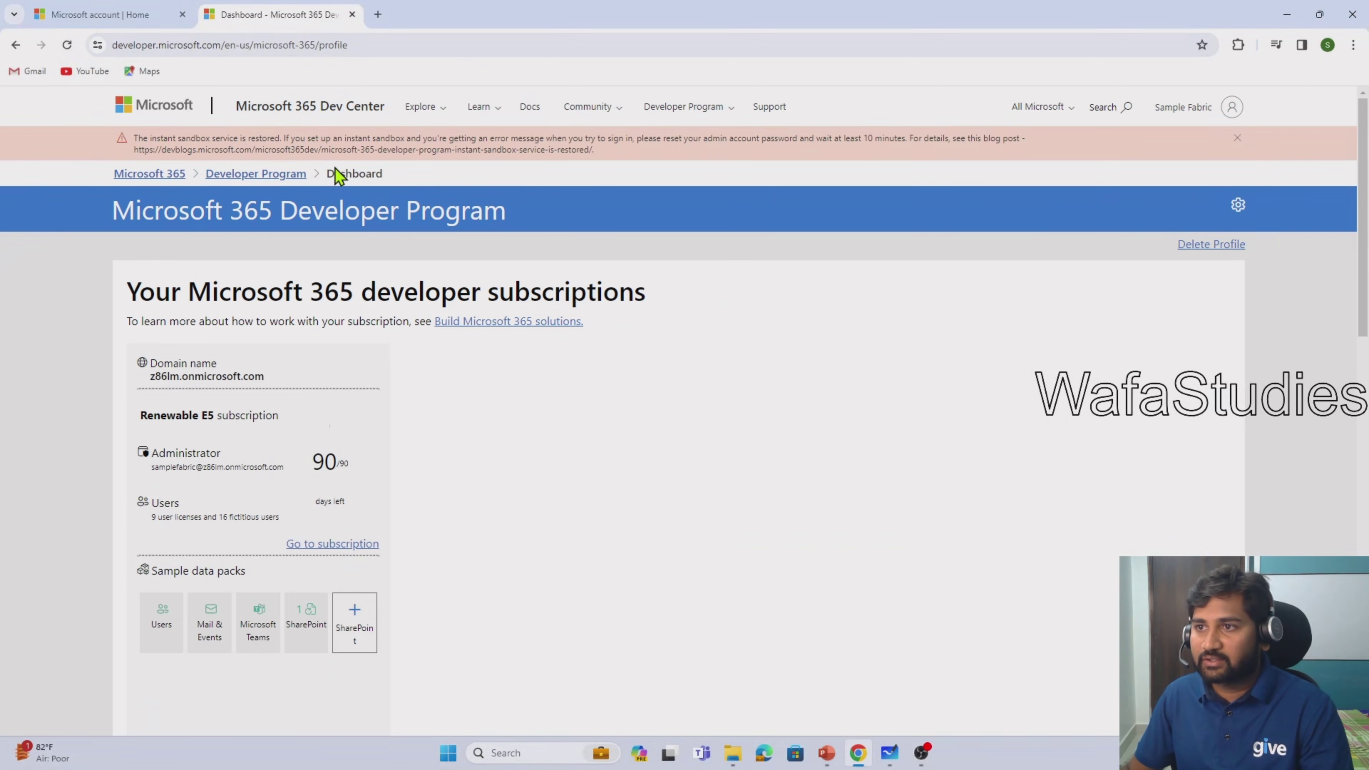
Select the Administrator email address shown under the Renewable E5 subscription details
double_click(335, 174)
scroll(560, 397, "down", 2)
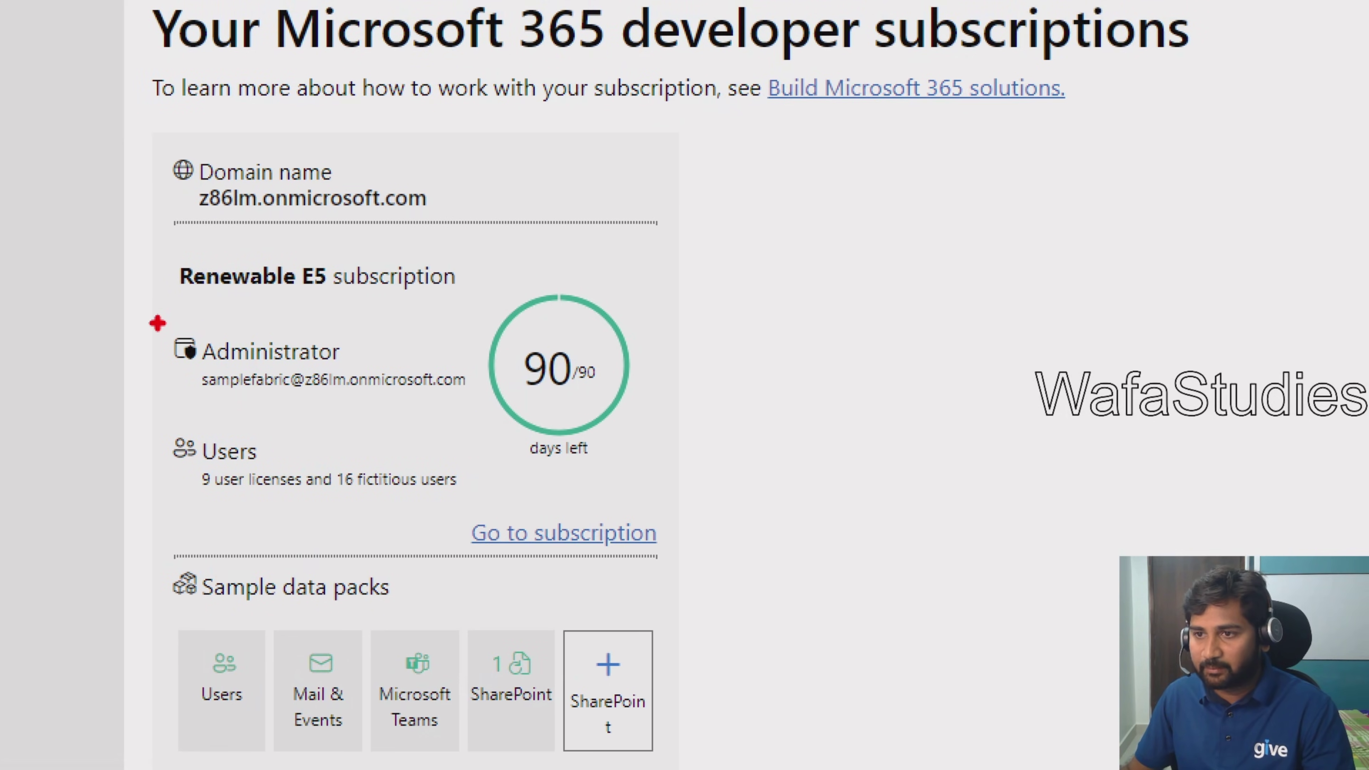
mouse_move(154, 320)
left_mouse_down()
mouse_move(269, 389)
mouse_move(550, 396)
mouse_move(548, 416)
left_mouse_up()
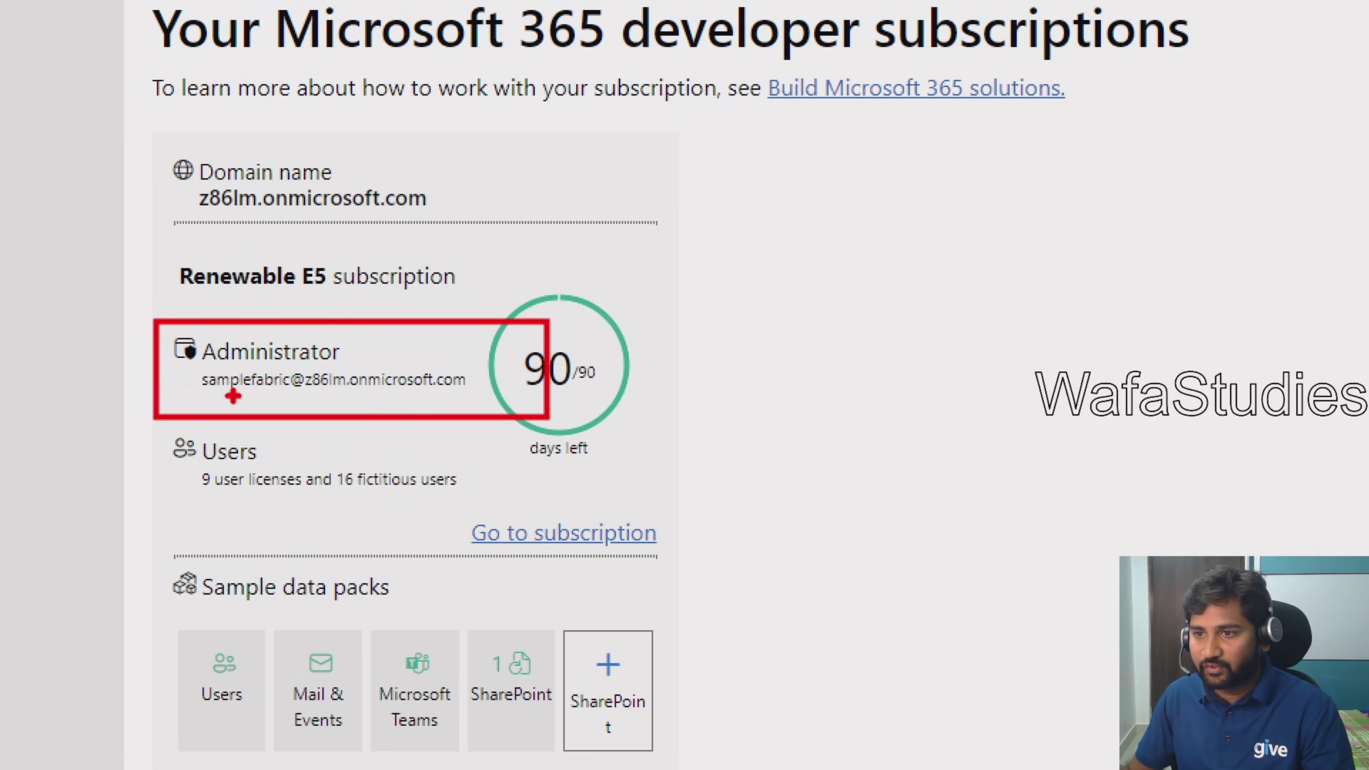
left_click_drag(229, 394, 479, 401)
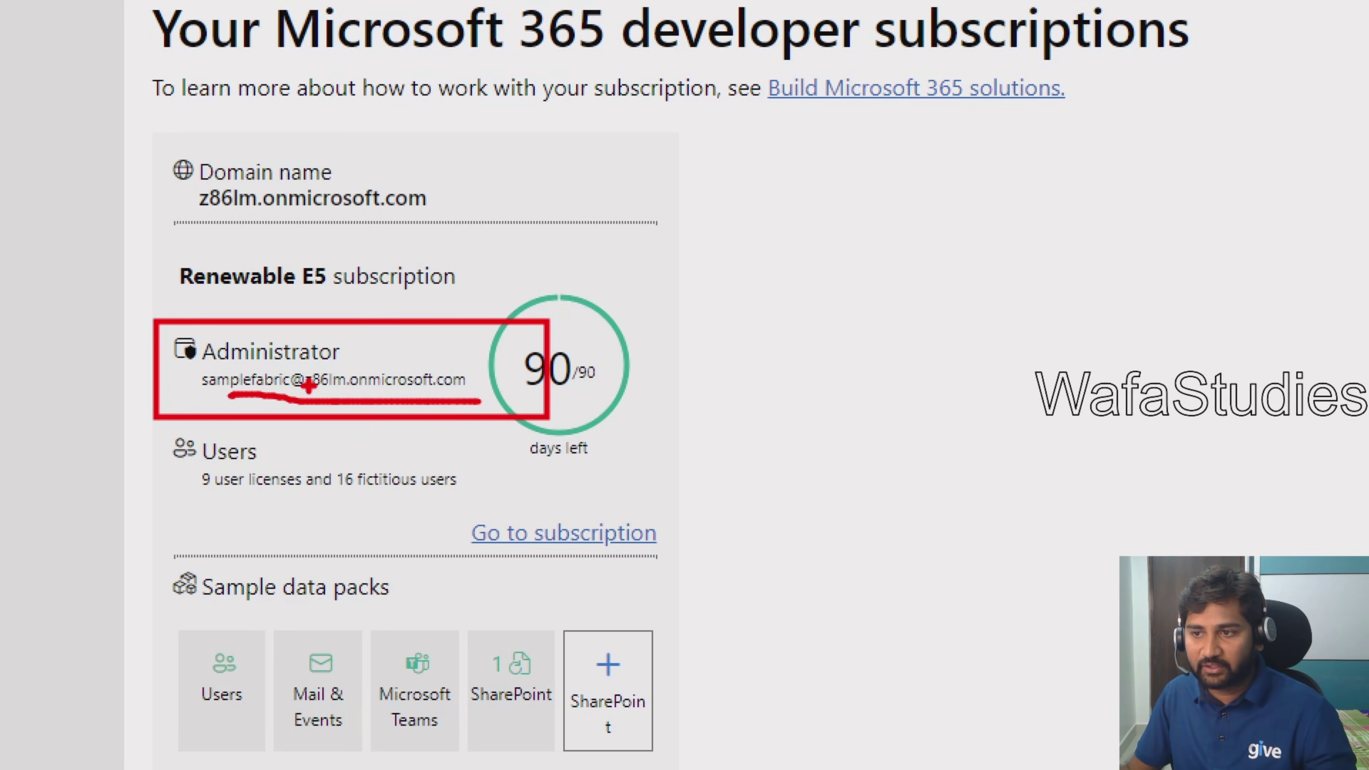
left_click_drag(313, 393, 419, 394)
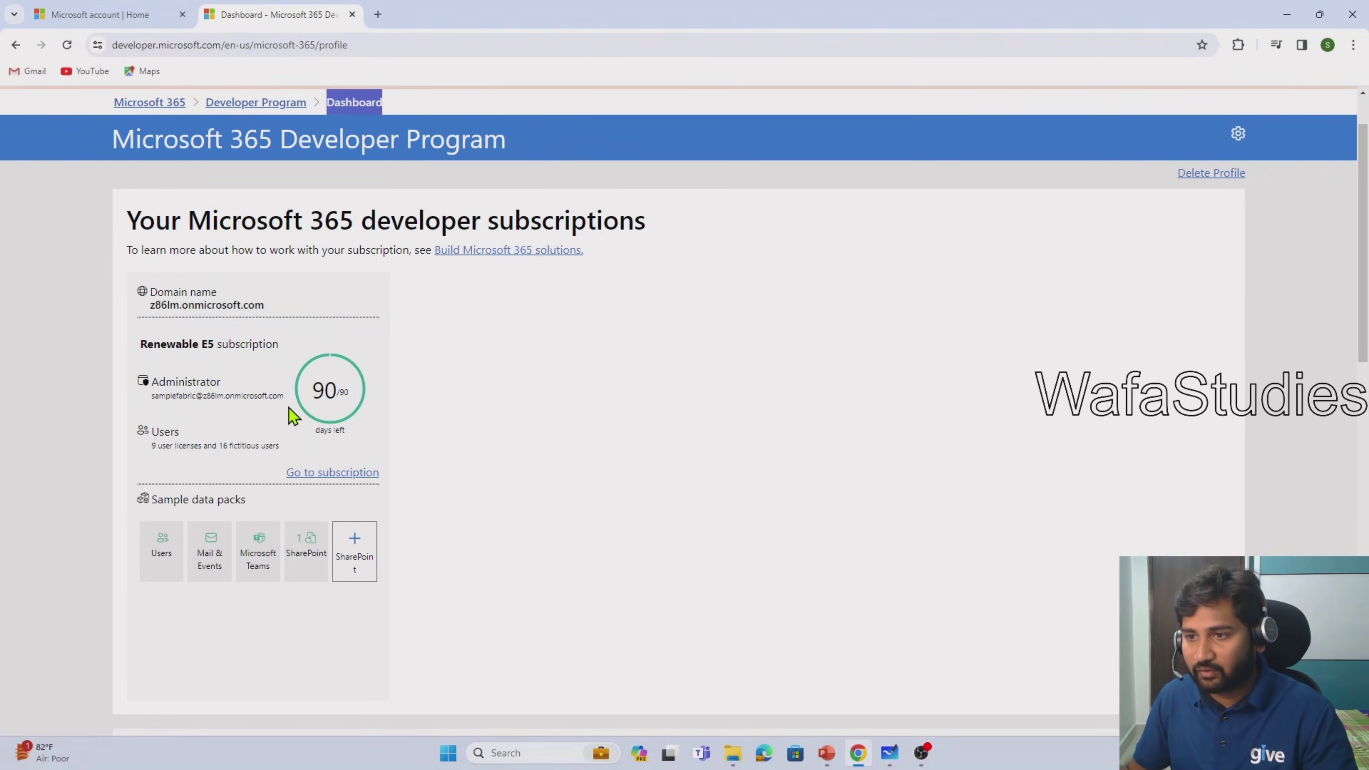
left_click_drag(285, 397, 152, 398)
key("ctrl+c")
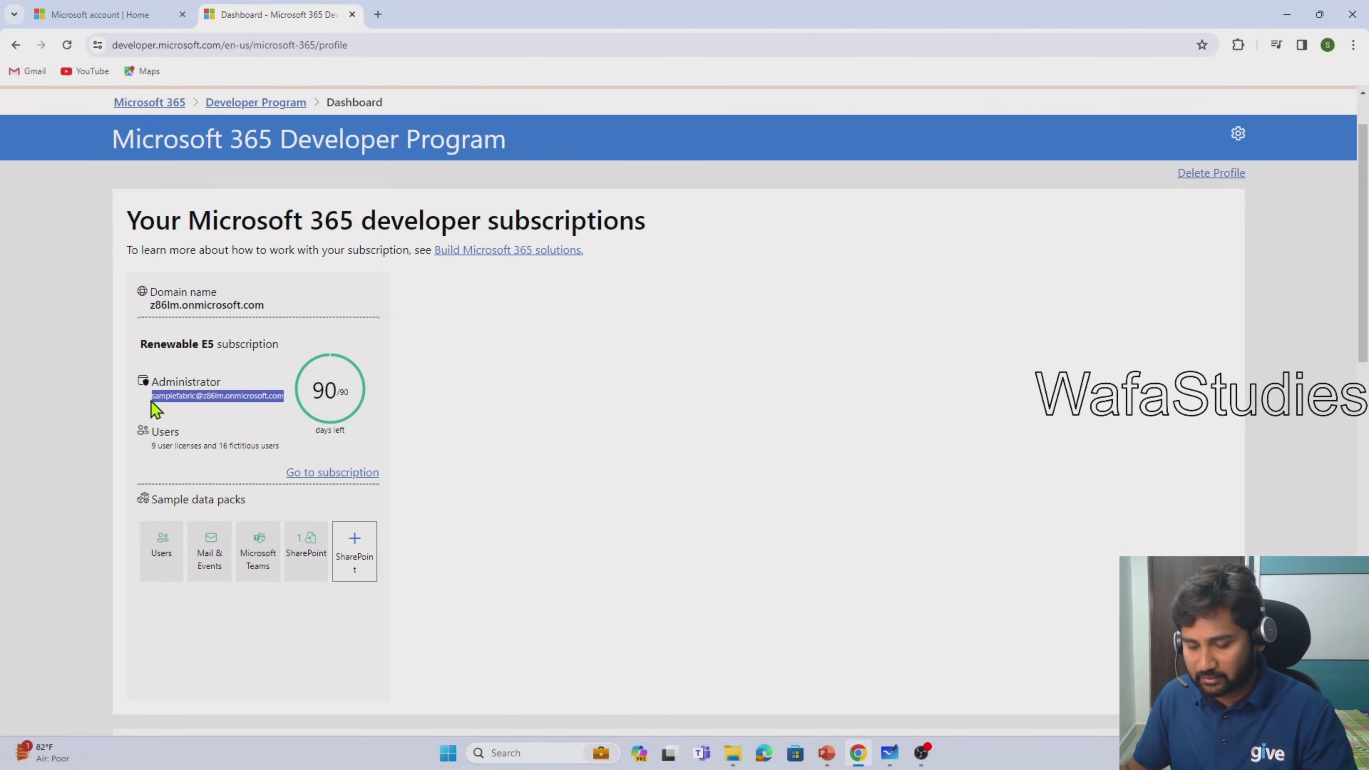
left_click(378, 14)
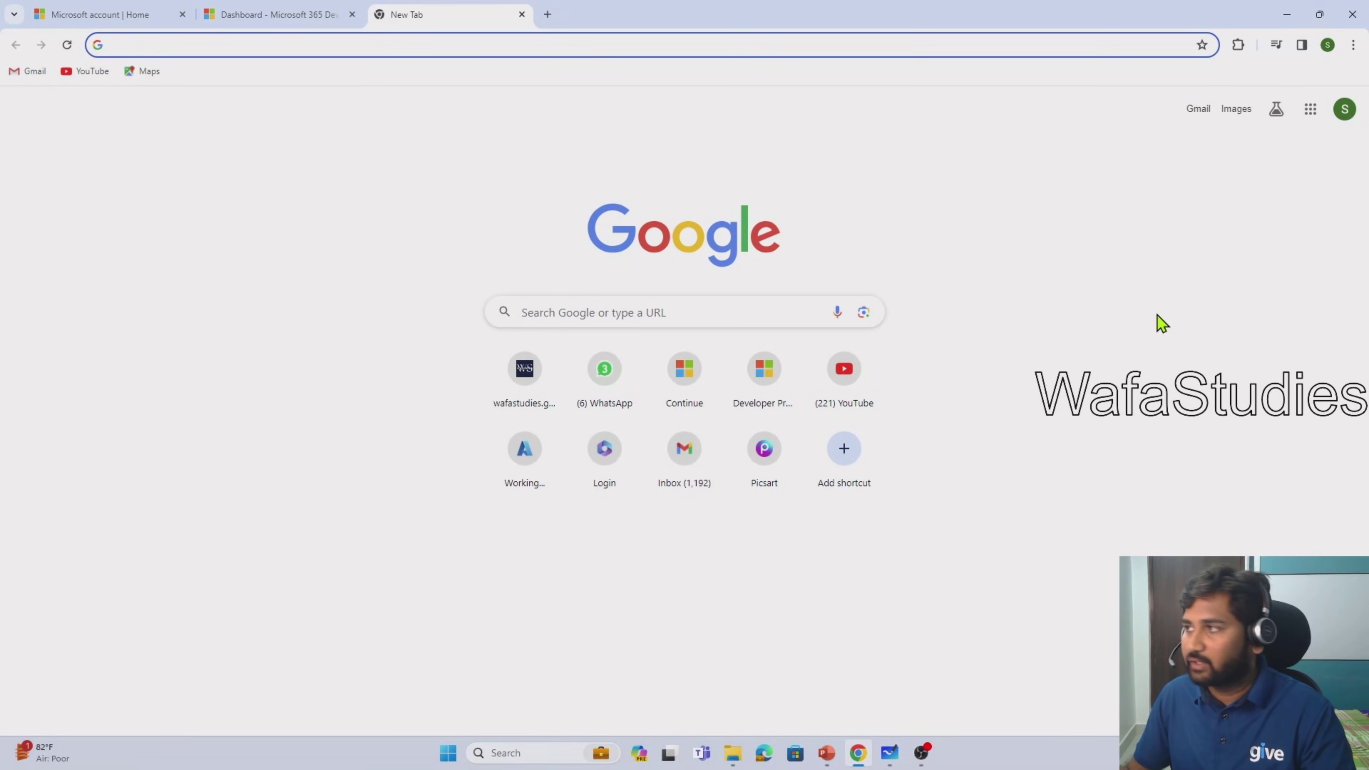
Go to app.fabric.microsoft.com in the new tab to reach the Fabric sign-in page
left_click(1287, 14)
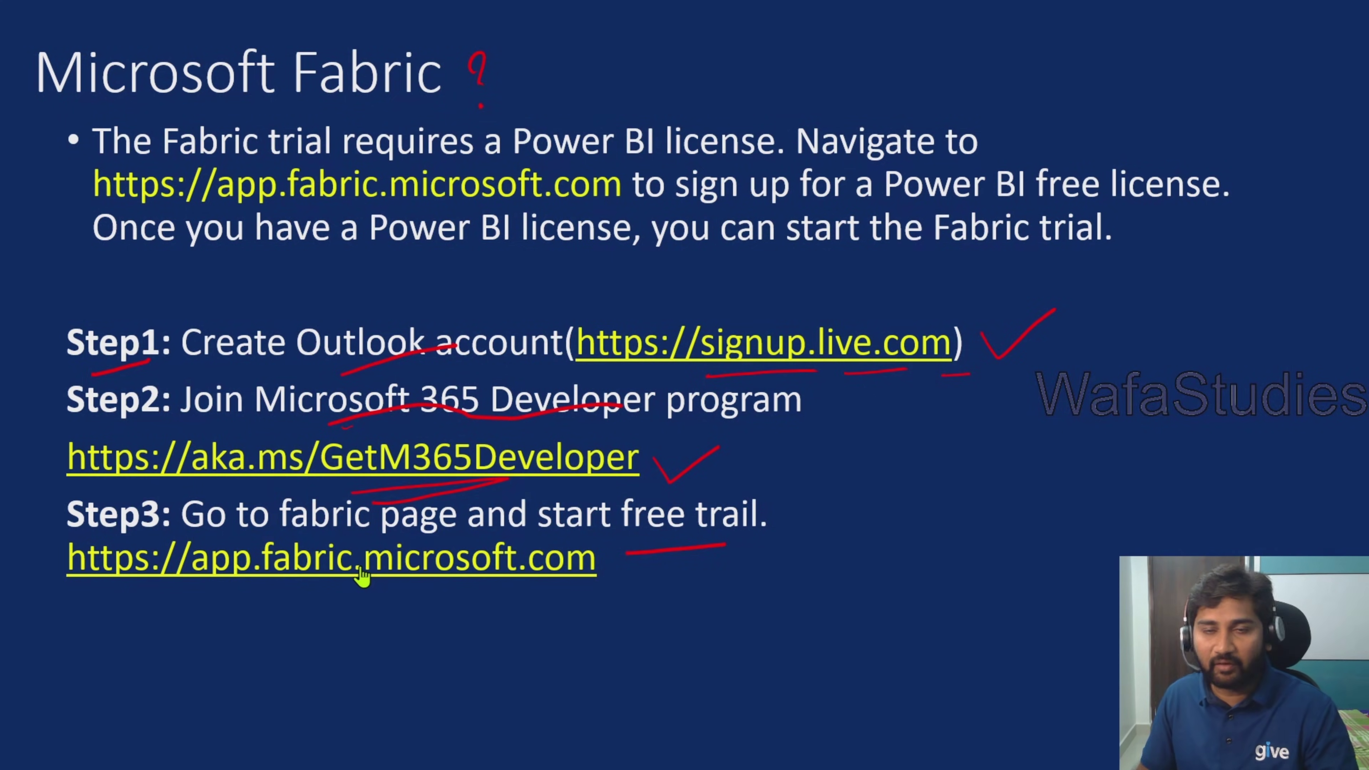
key("alt+Tab")
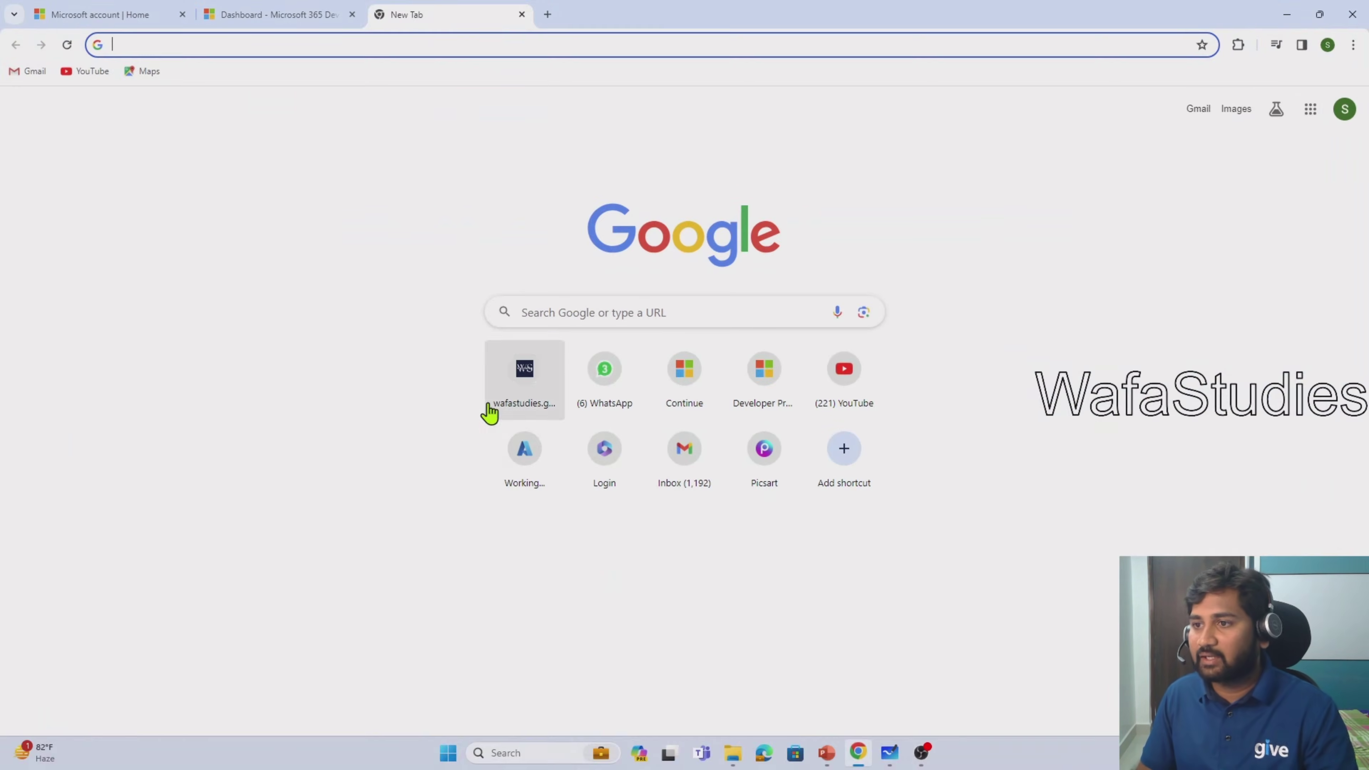
left_click(447, 42)
type("app")
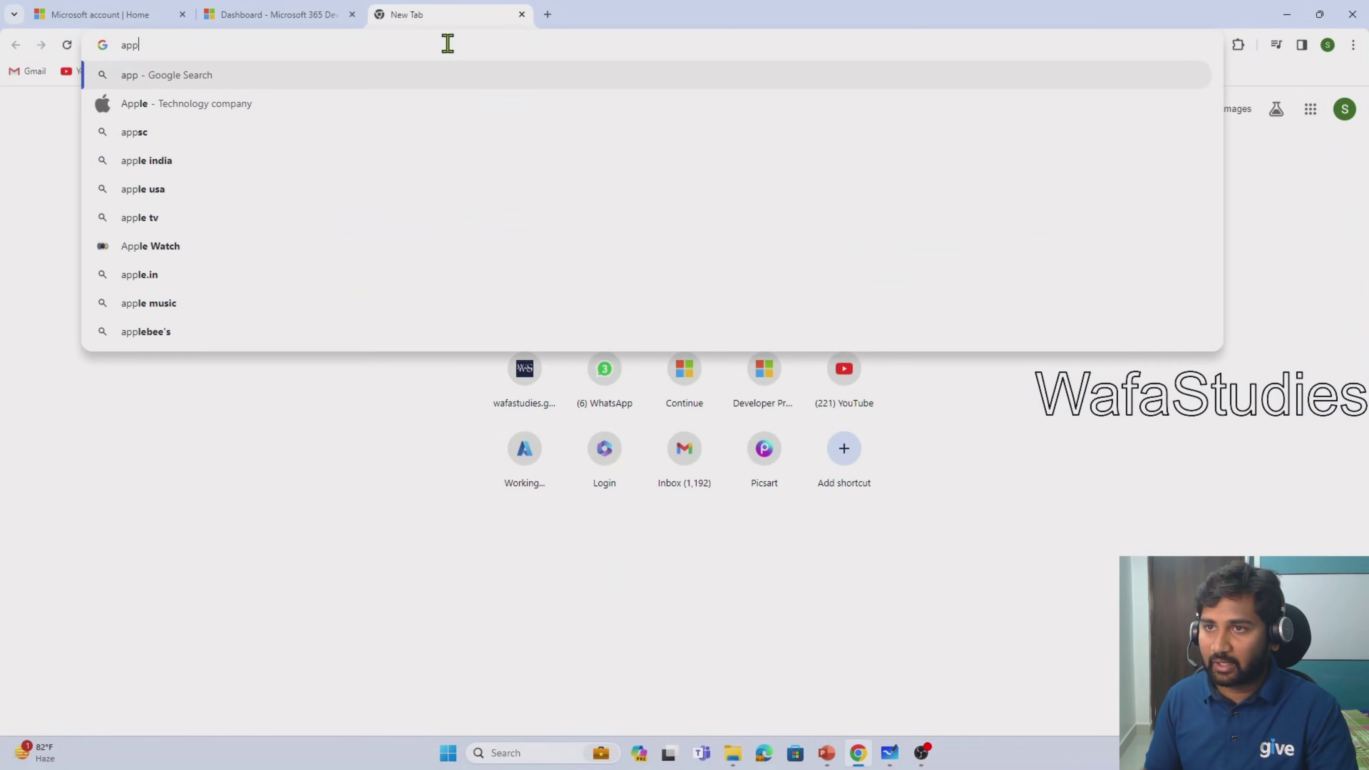
type(".fabric.")
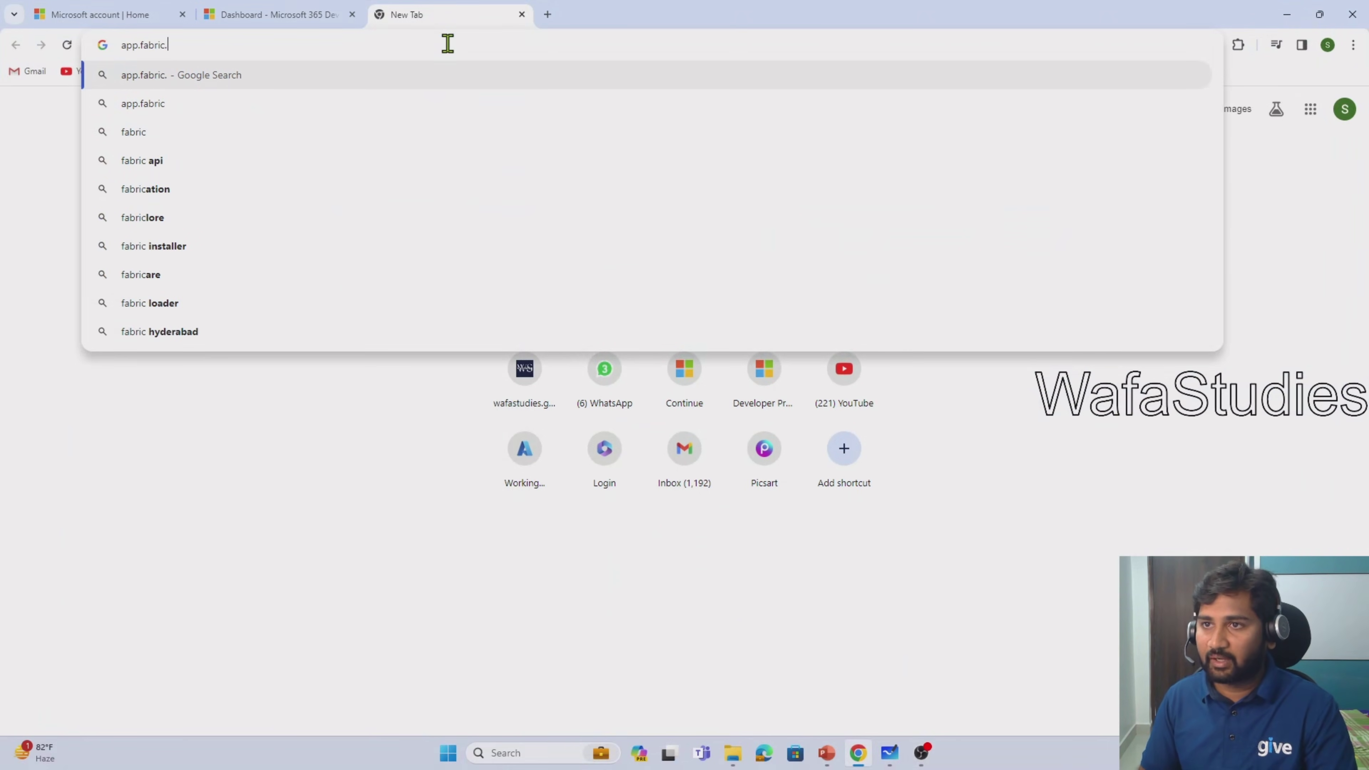
type("microsoft.c")
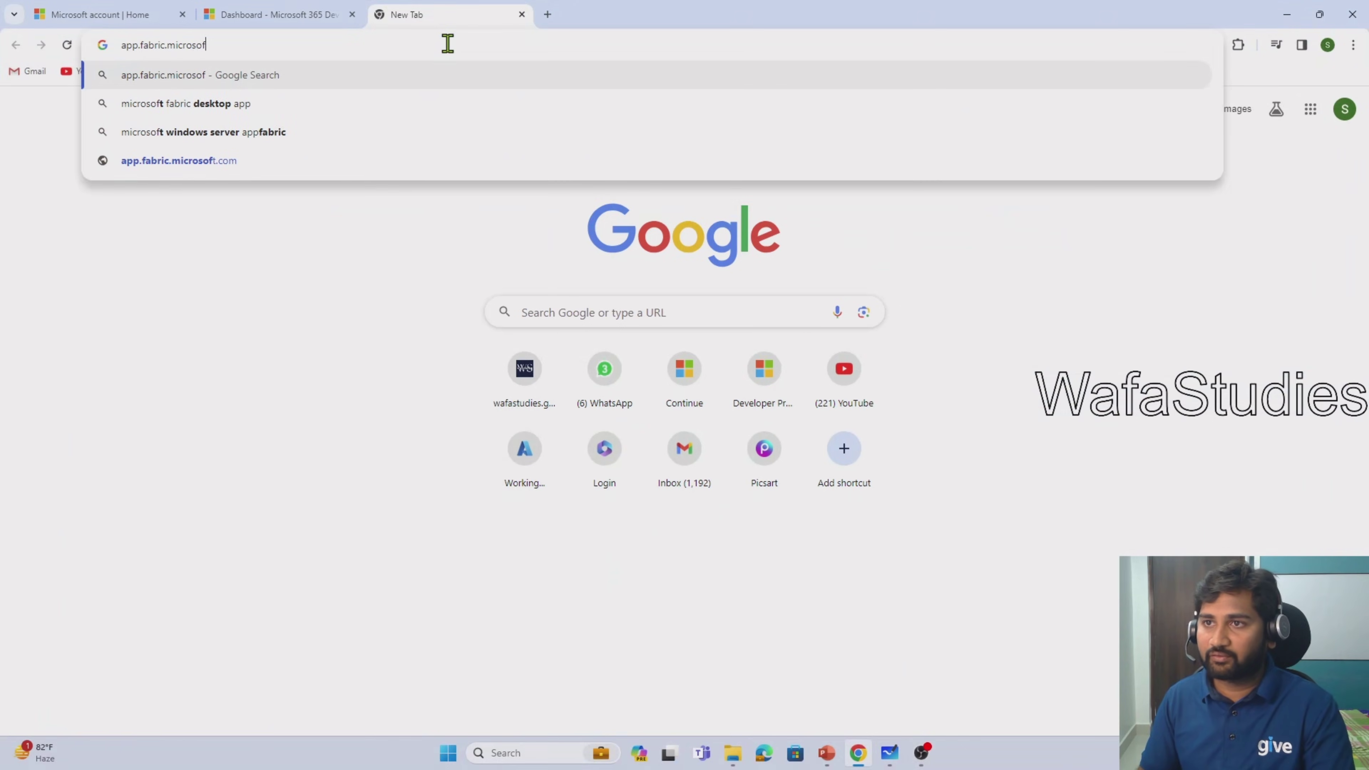
type("om")
key("Return")
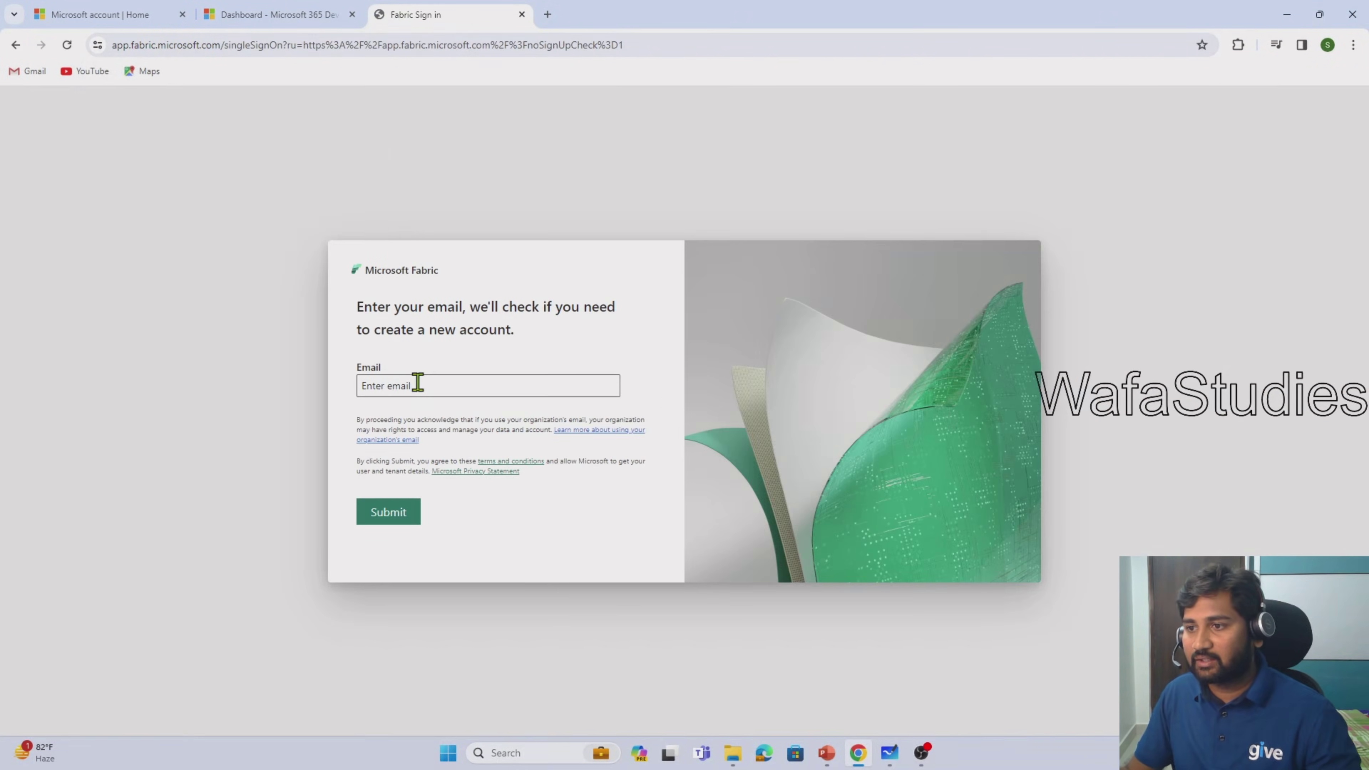
Paste the sandbox administrator's email into the Fabric sign-in box and submit it
left_click(418, 384)
key("ctrl+v")
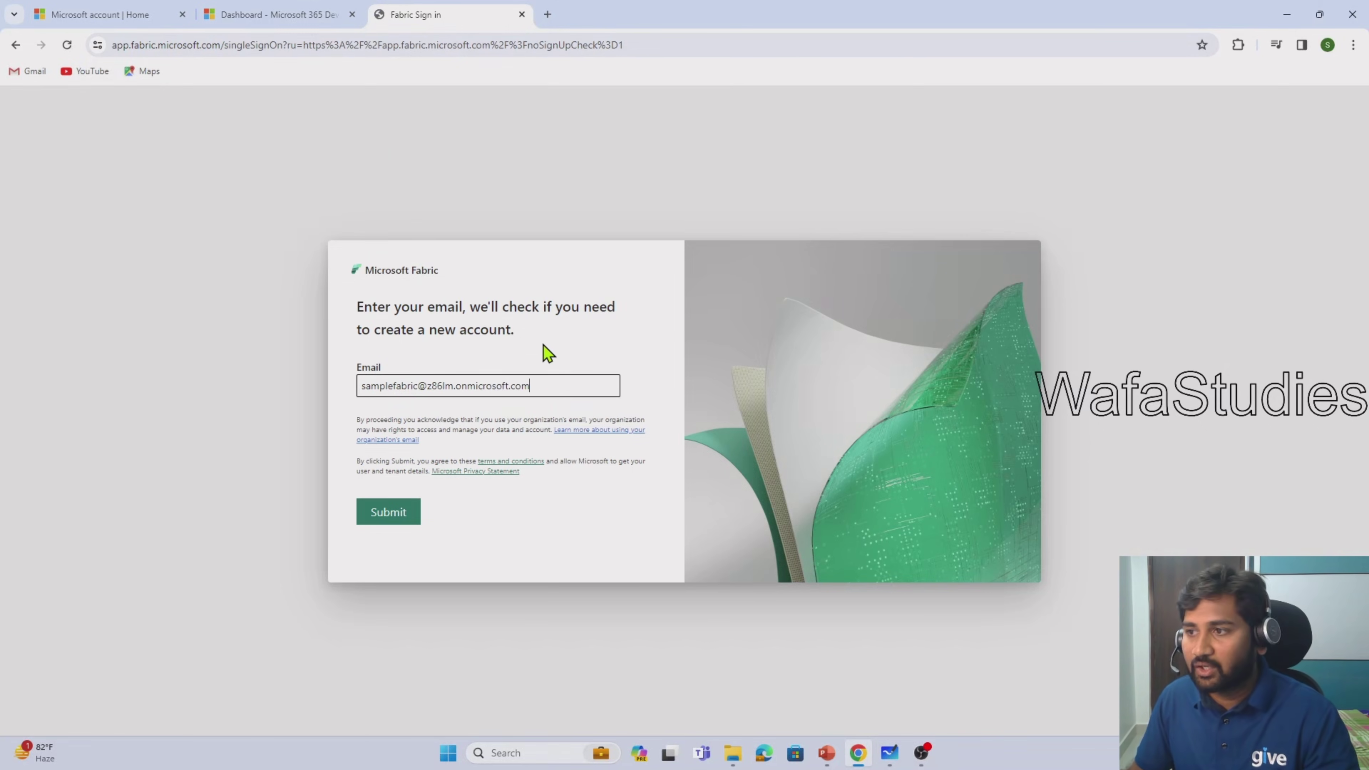
left_click_drag(470, 309, 503, 385)
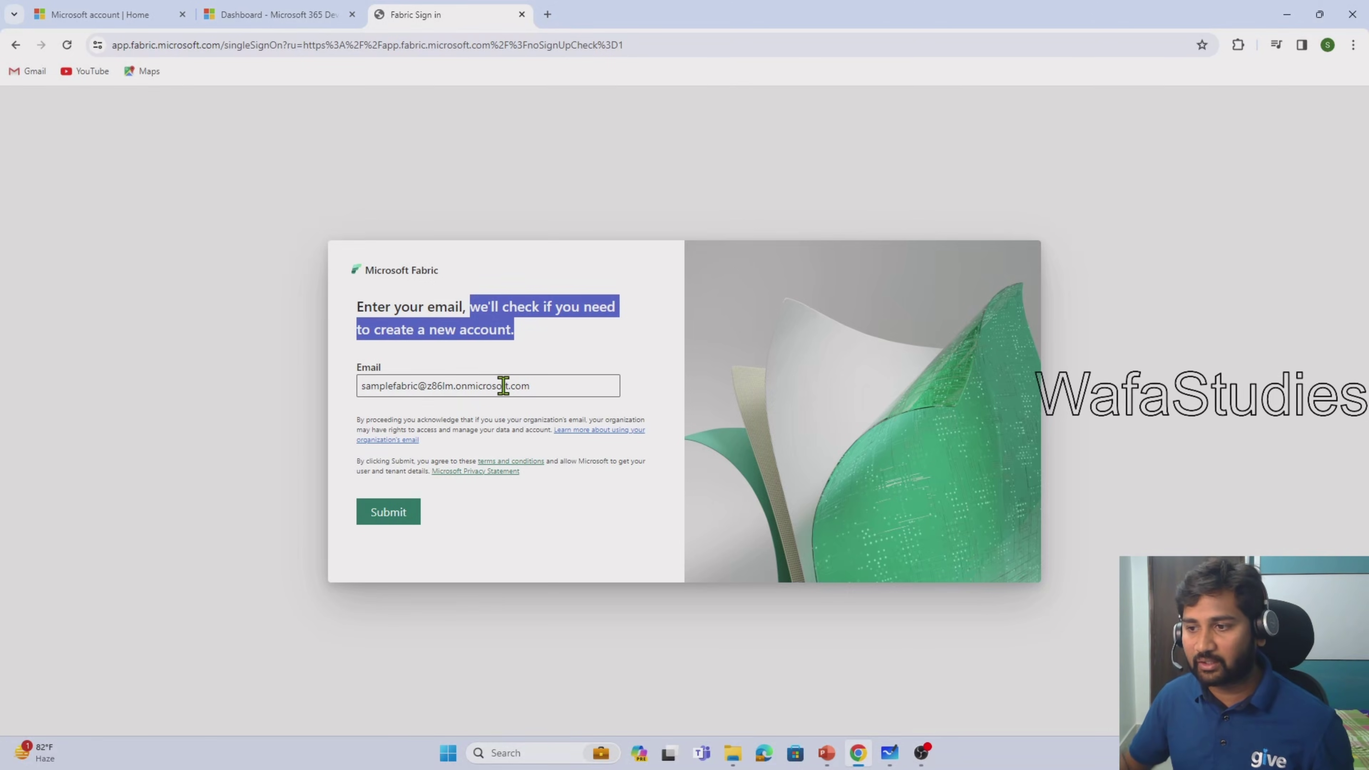
left_click(389, 512)
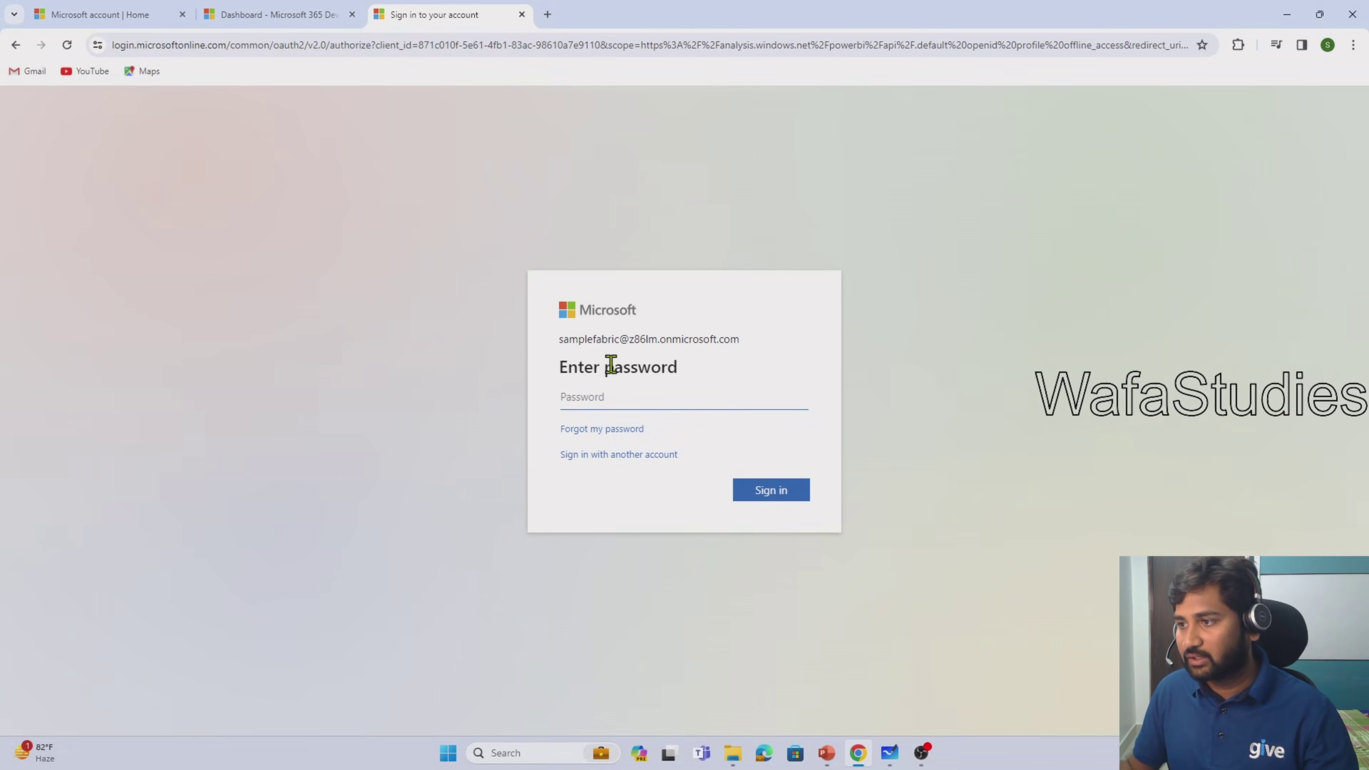
Enter the admin account password and sign in
left_click_drag(630, 338, 745, 341)
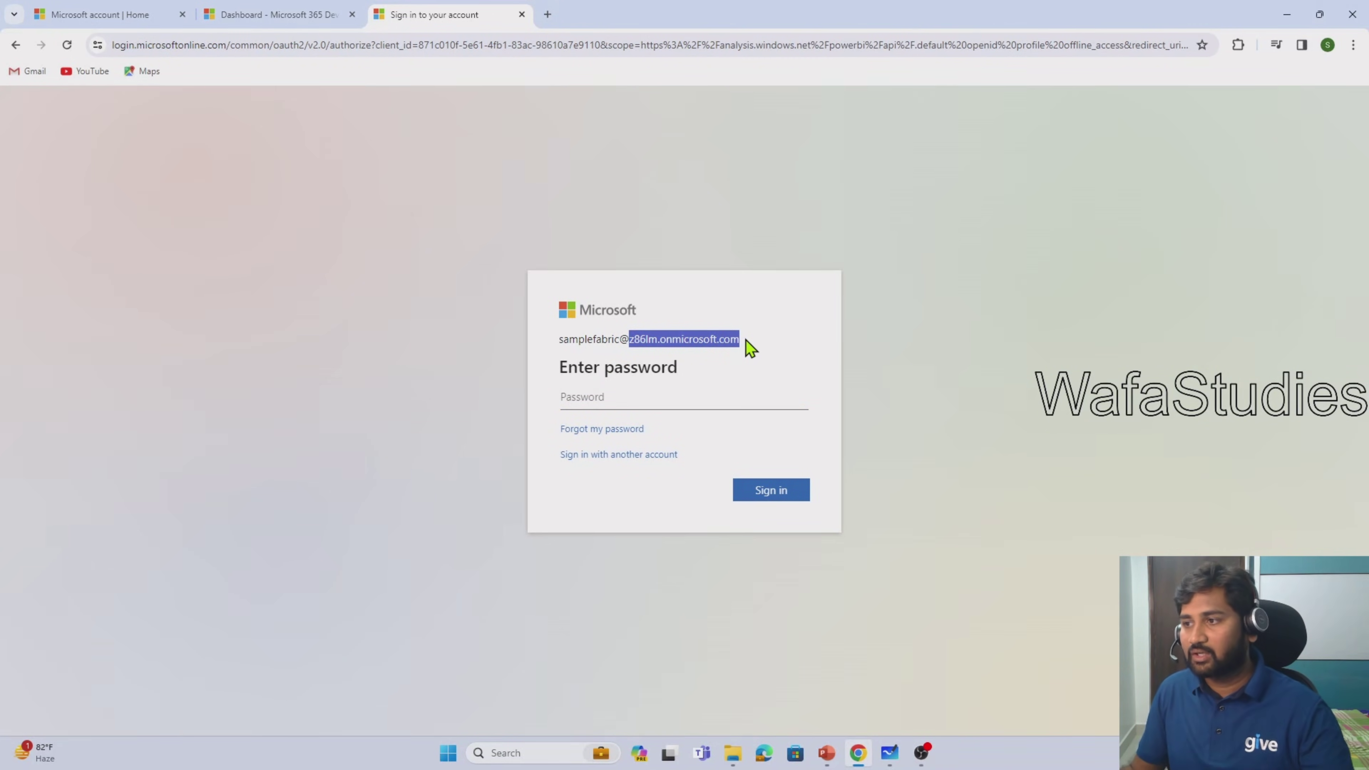
left_click(718, 394)
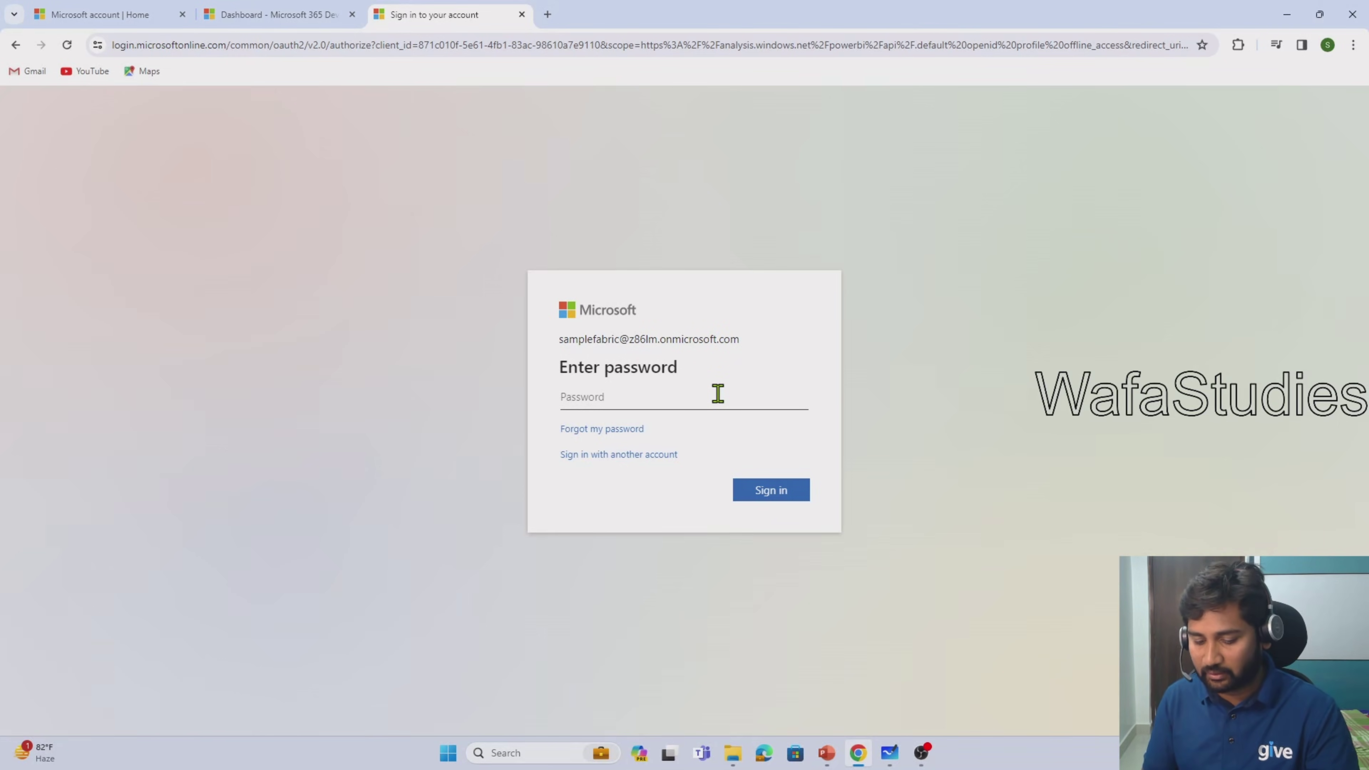
type("*")
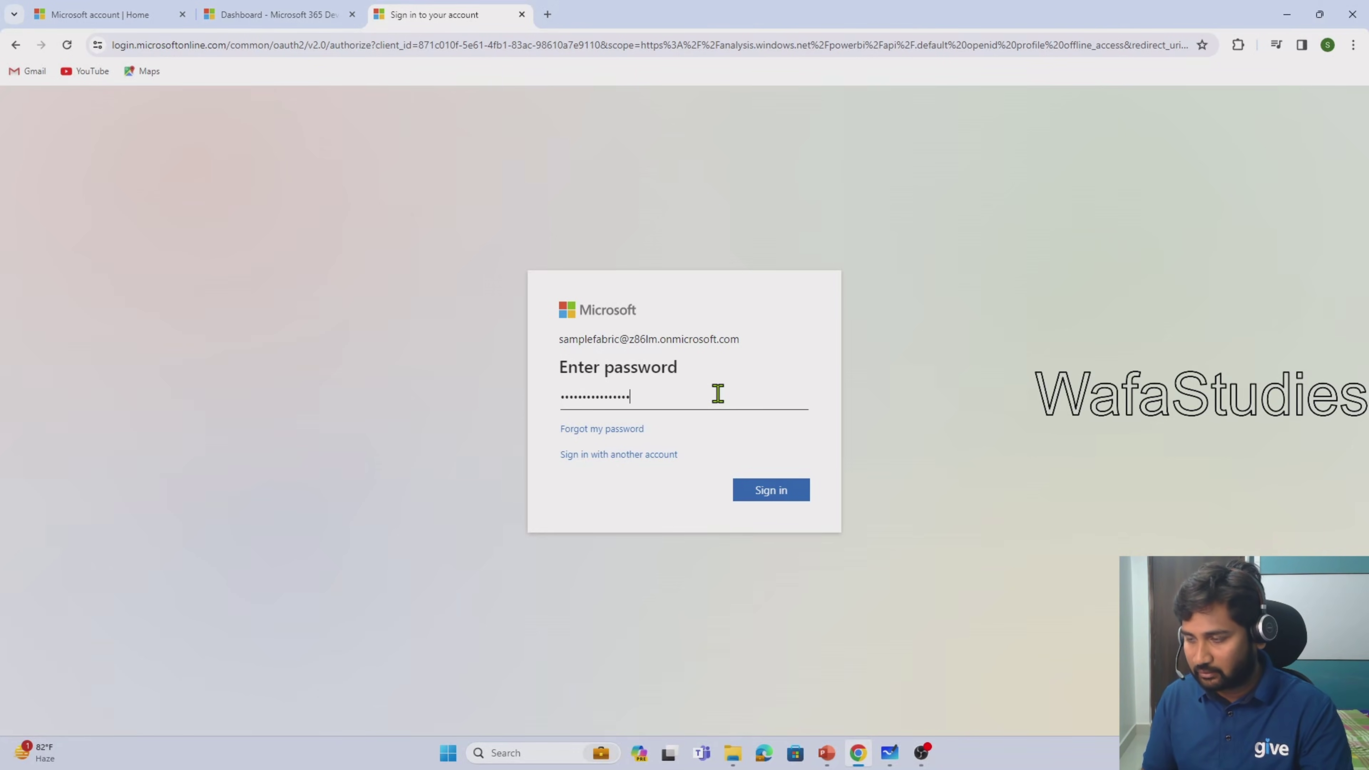
left_click(762, 494)
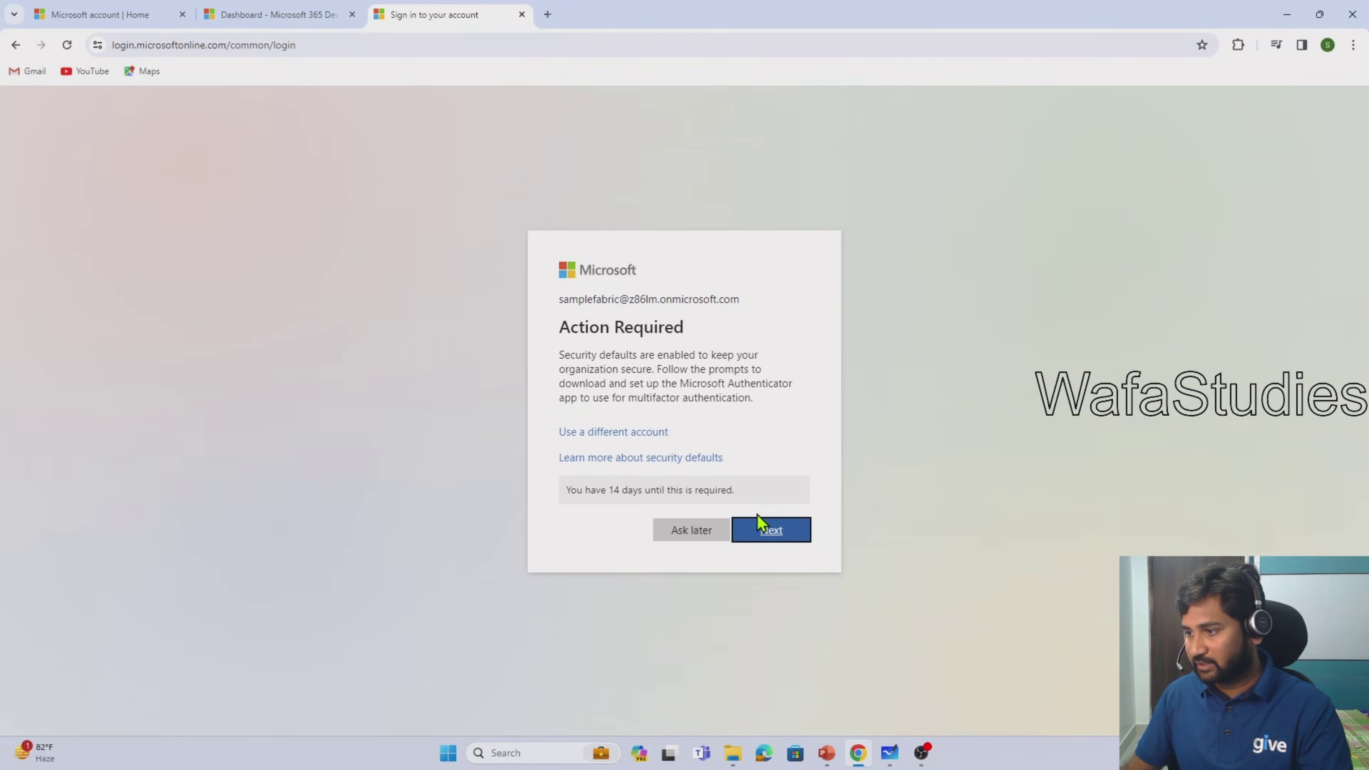
Choose Ask later on the Action Required multifactor screen and let the Power BI Home page load
left_click(692, 532)
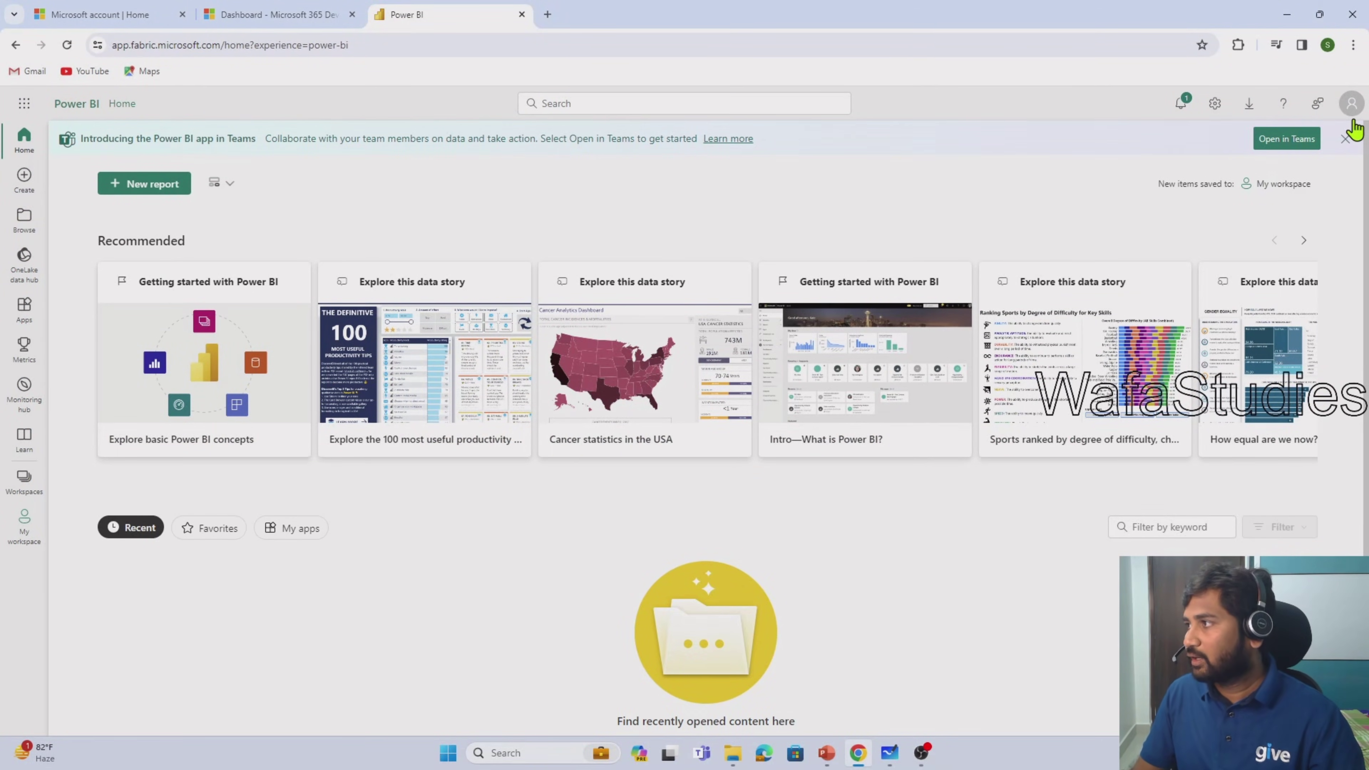
Go to the Admin portal's Tenant settings and dismiss the domains introduction tip
left_click(1215, 104)
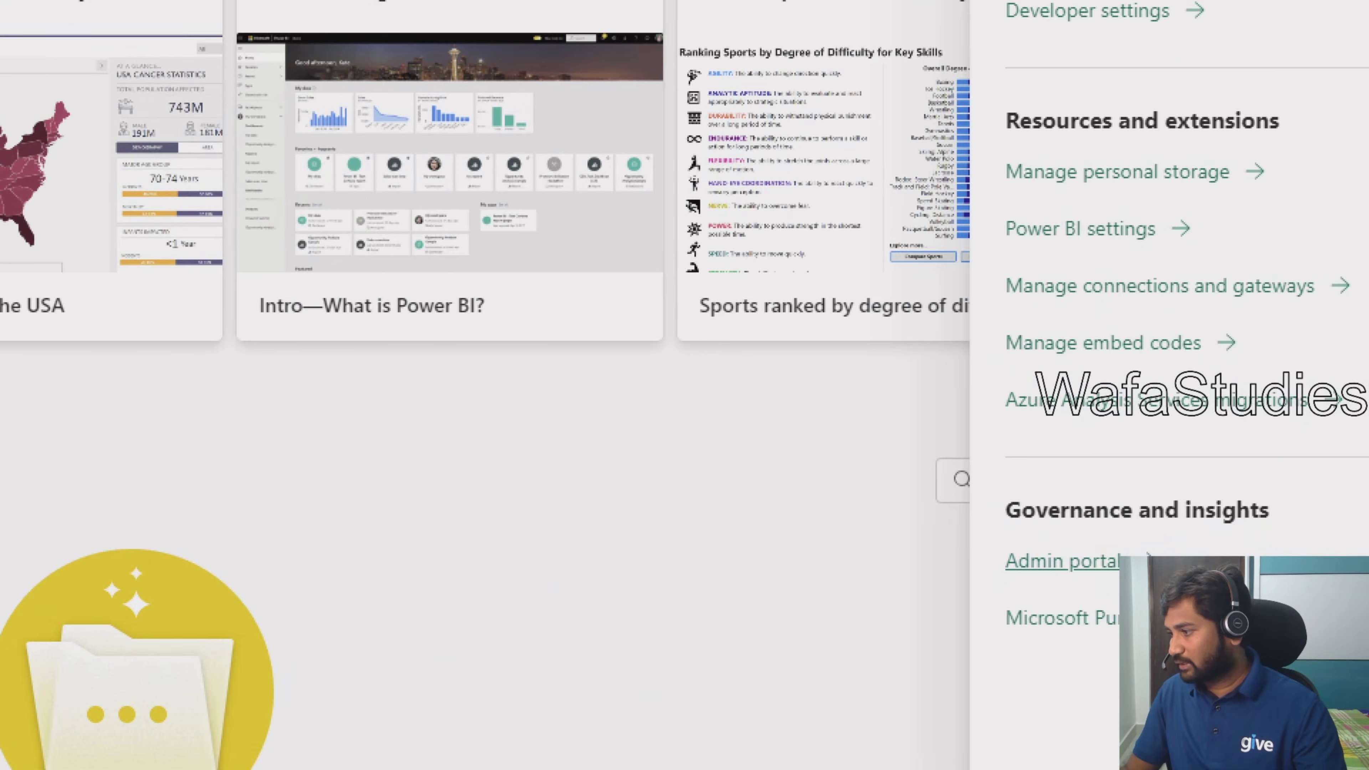
left_click_drag(938, 532, 1000, 558)
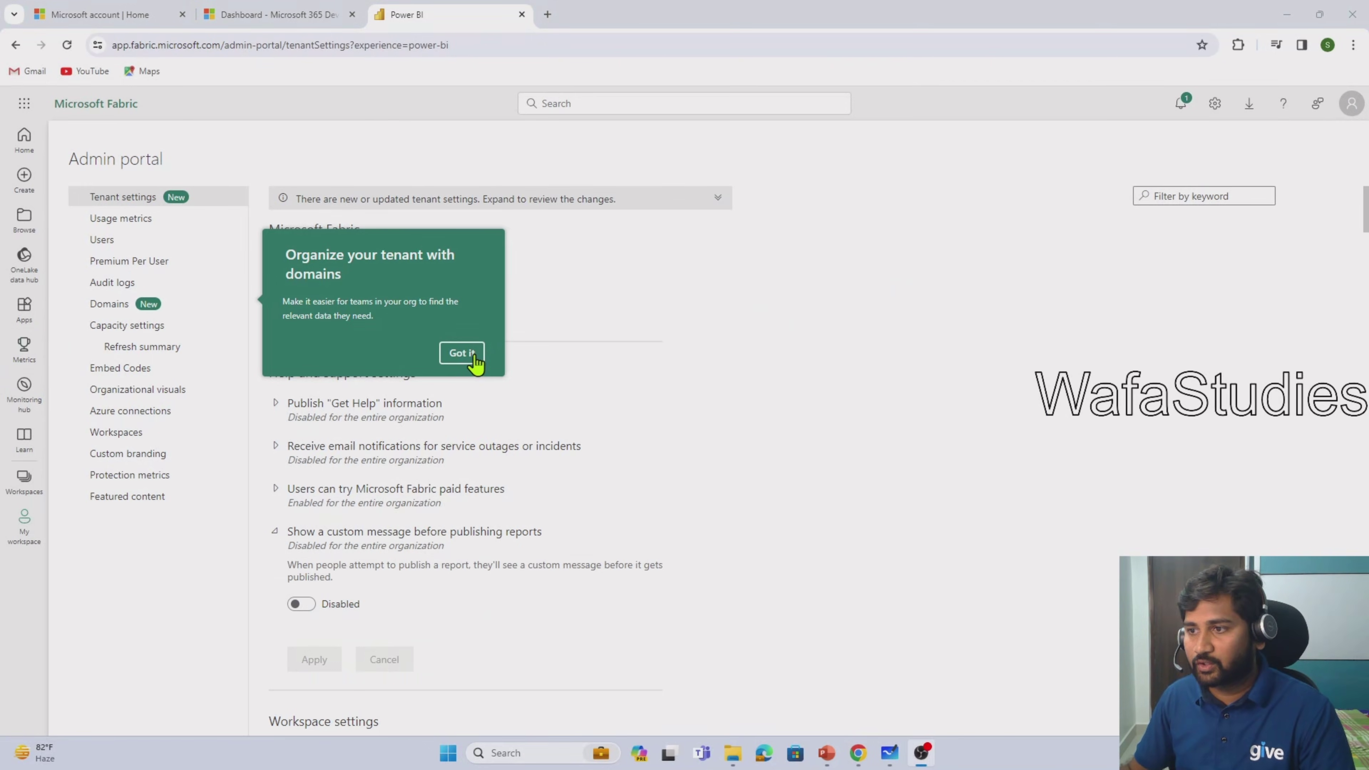
left_click(473, 354)
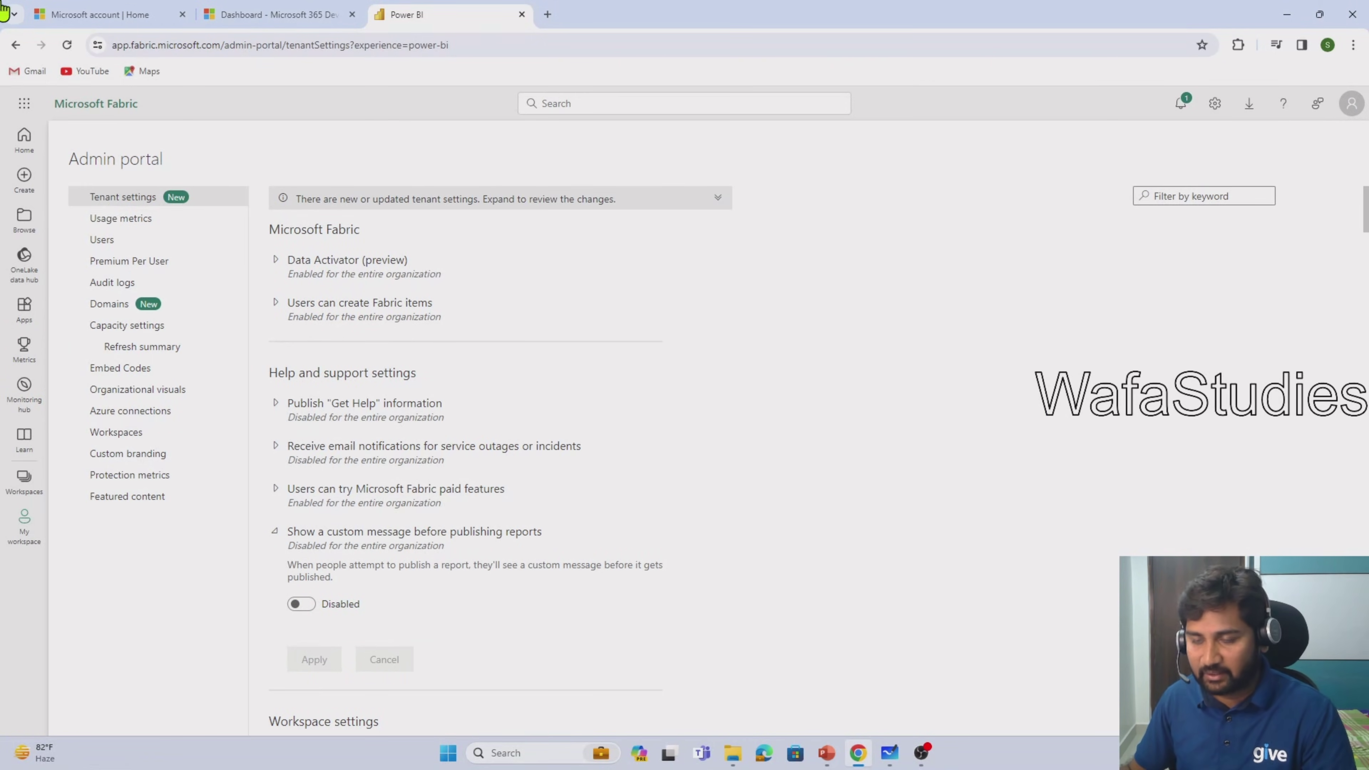
left_click_drag(153, 201, 273, 211)
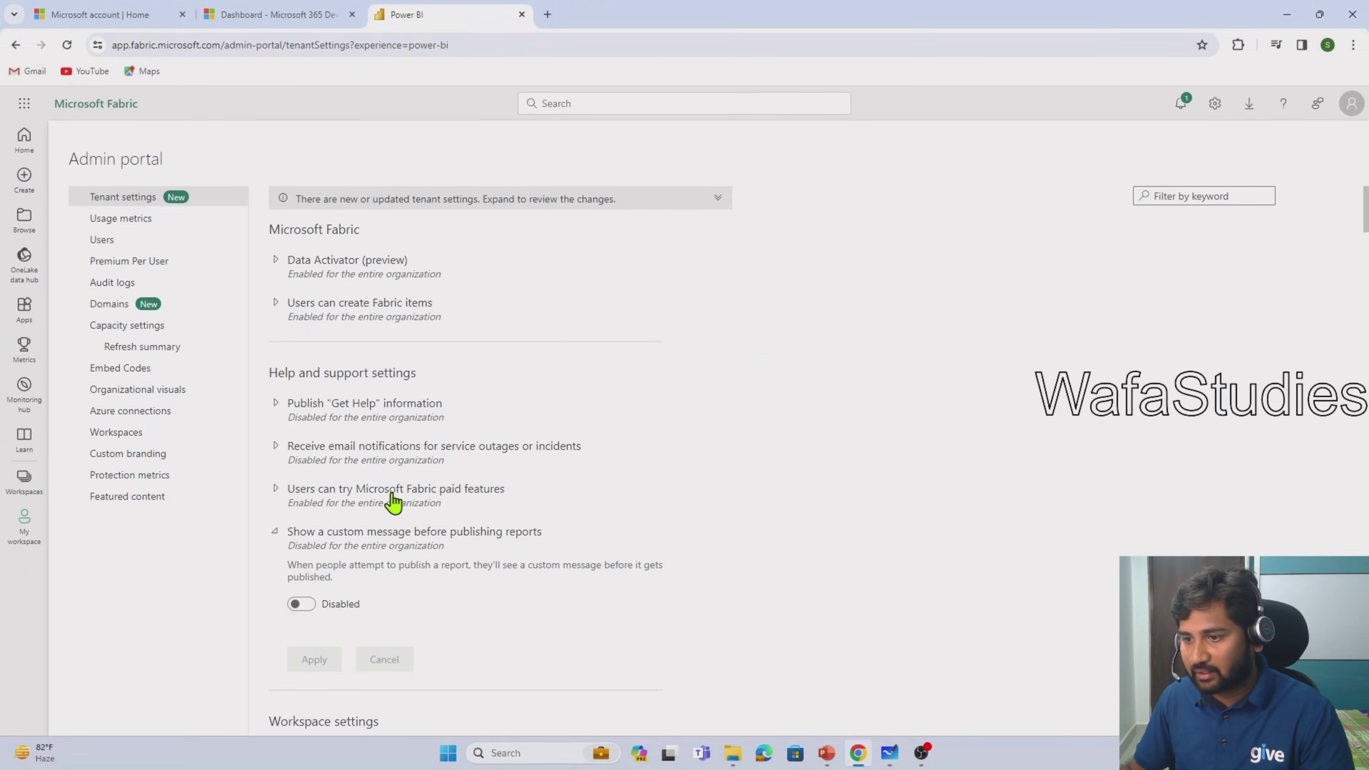
scroll(391, 498, "down", 3)
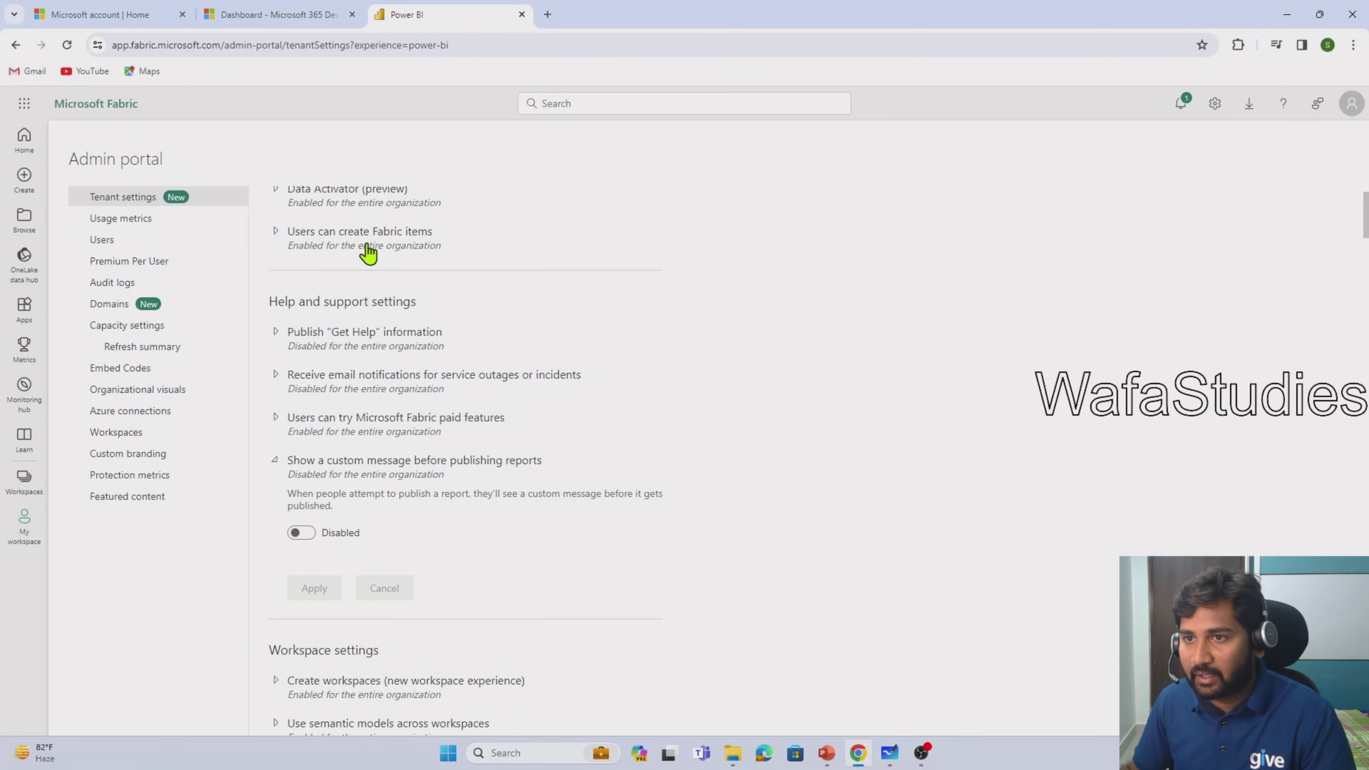
Expand 'Users can create Fabric items', check Enabled and 'The entire organization', then return Home
left_click(278, 241)
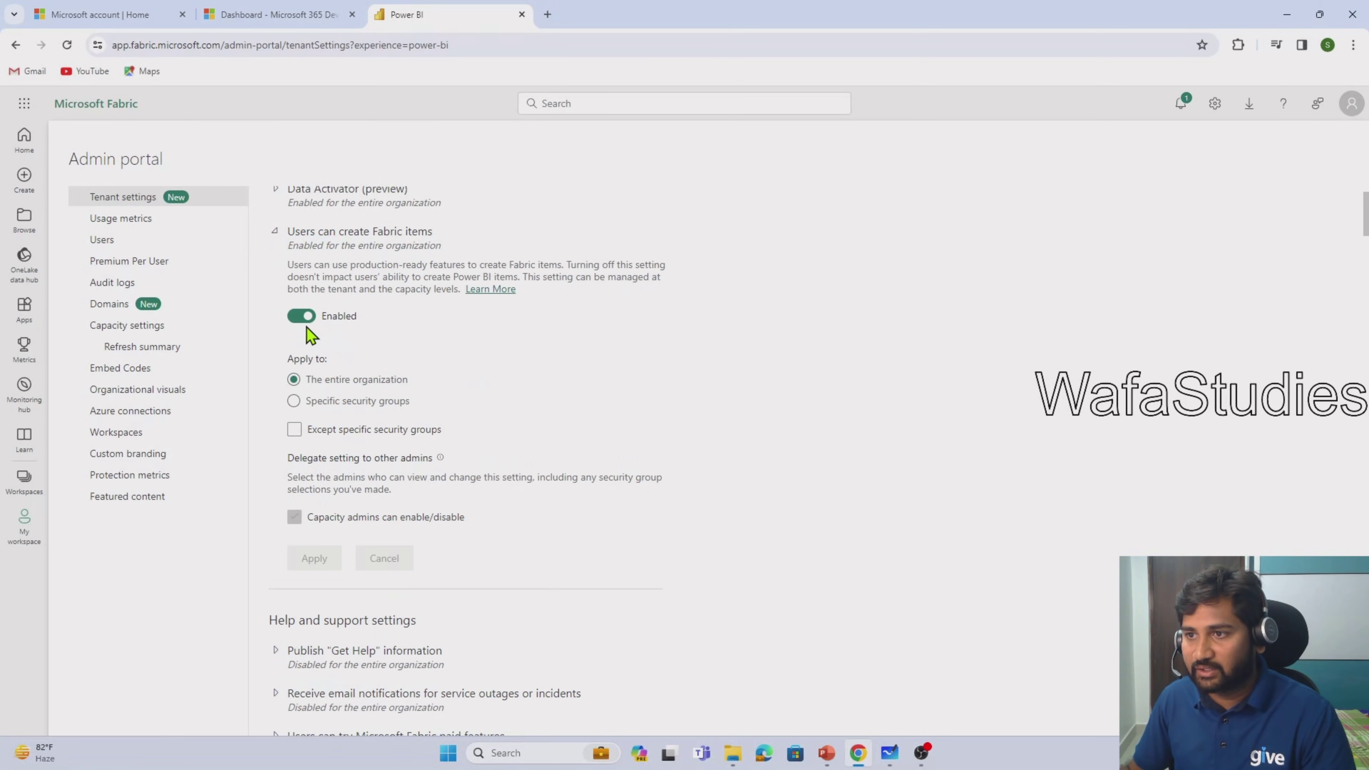
scroll(308, 330, "down", 1)
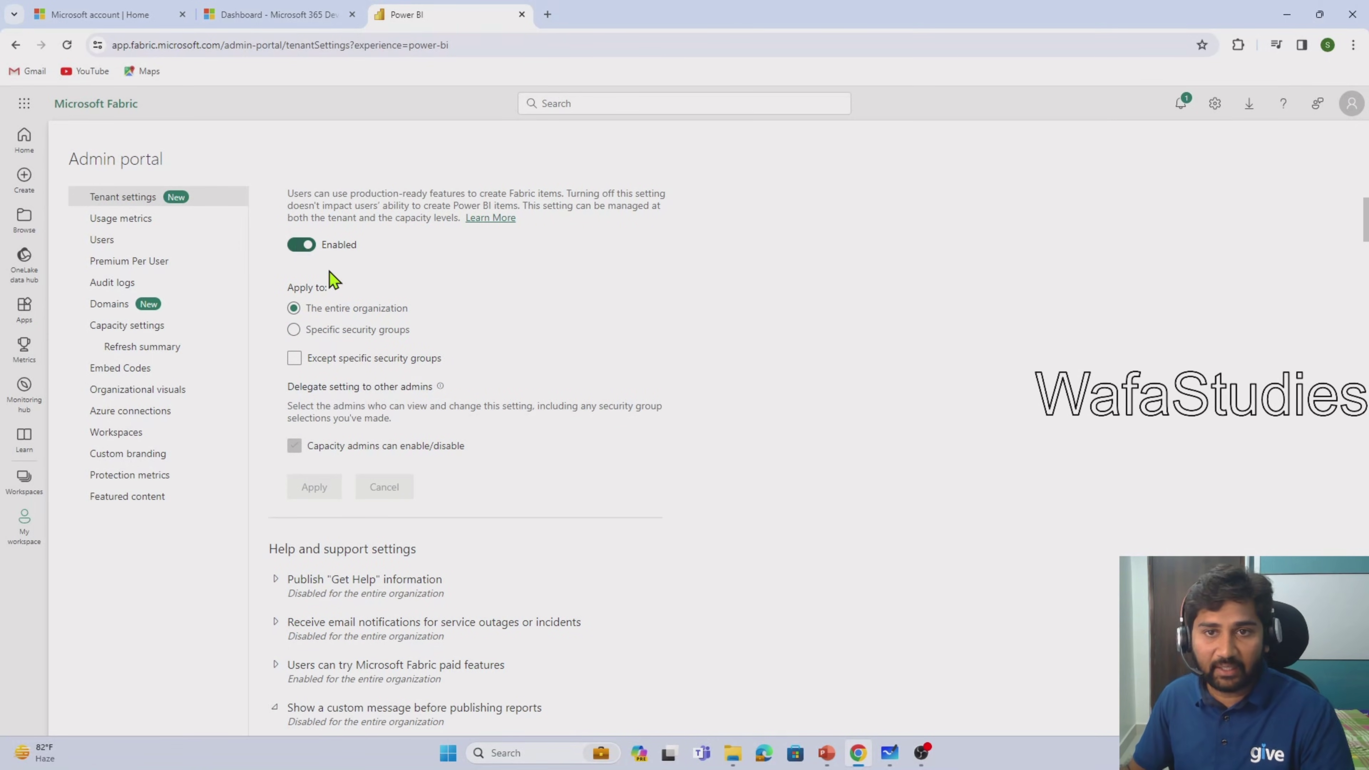
scroll(329, 275, "up", 2)
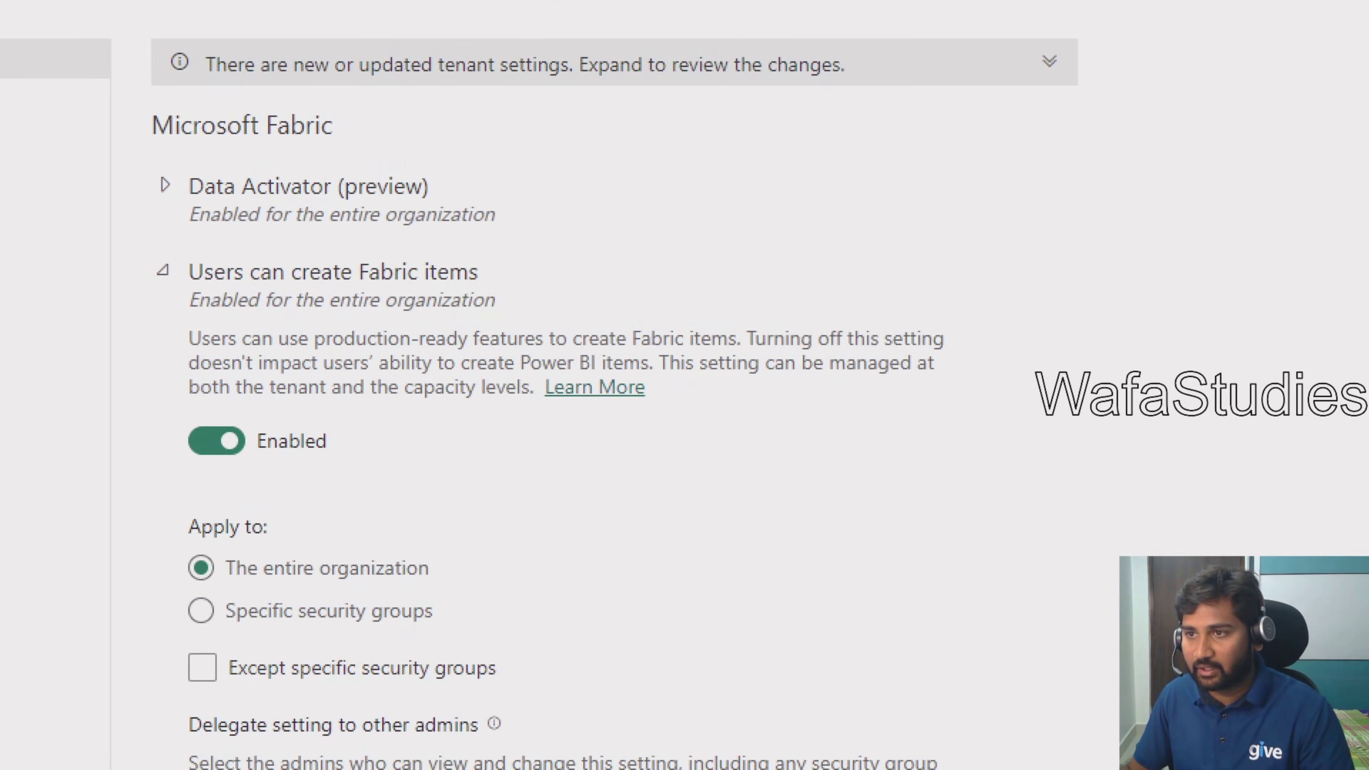
mouse_move(144, 255)
left_mouse_down()
mouse_move(397, 306)
mouse_move(587, 299)
left_mouse_up()
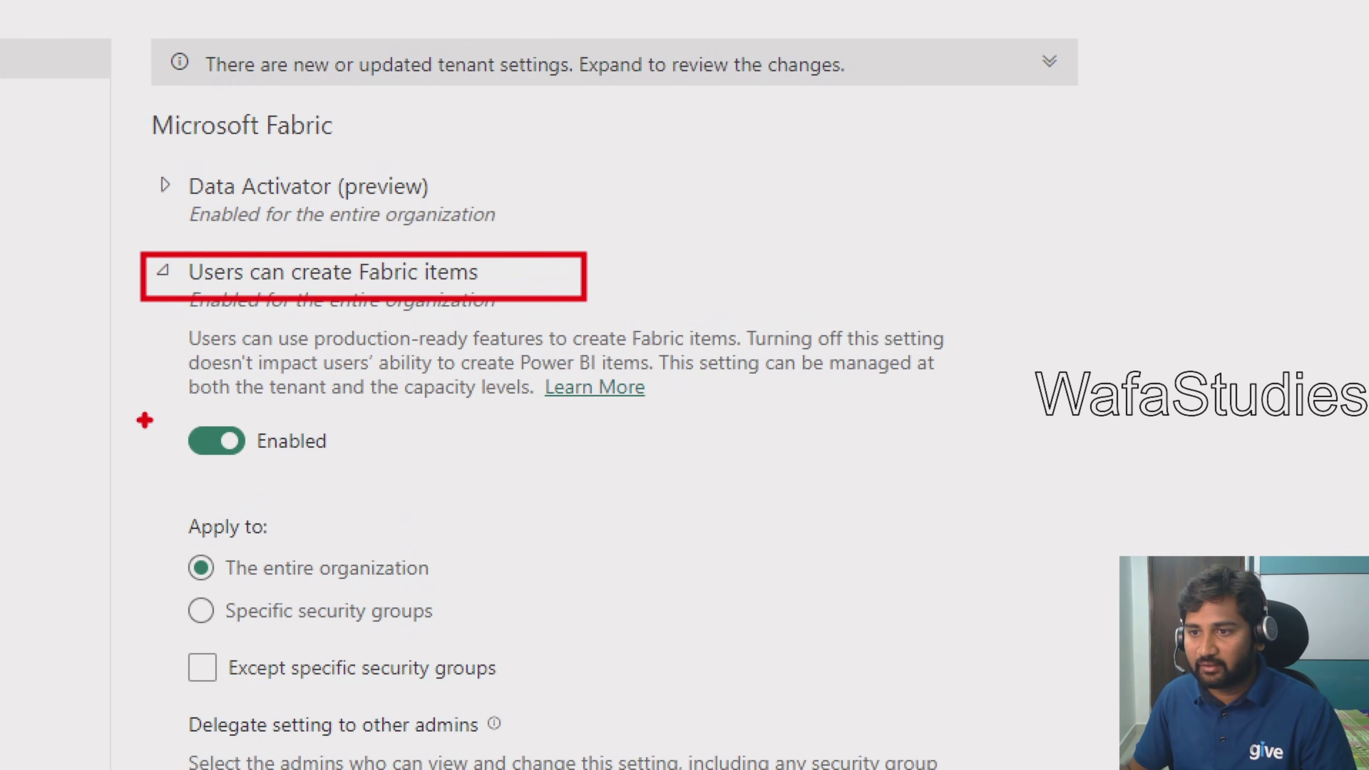
left_click_drag(143, 416, 376, 475)
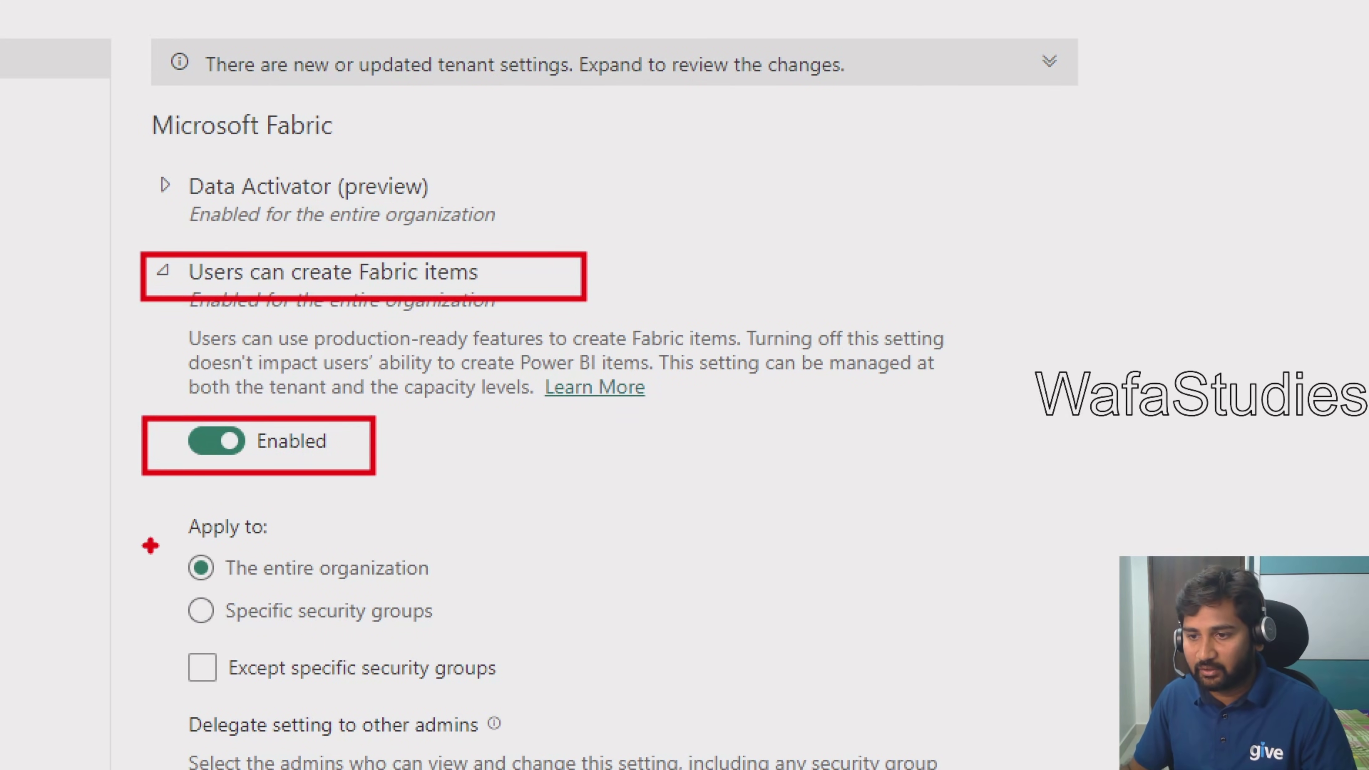
left_click_drag(149, 543, 568, 594)
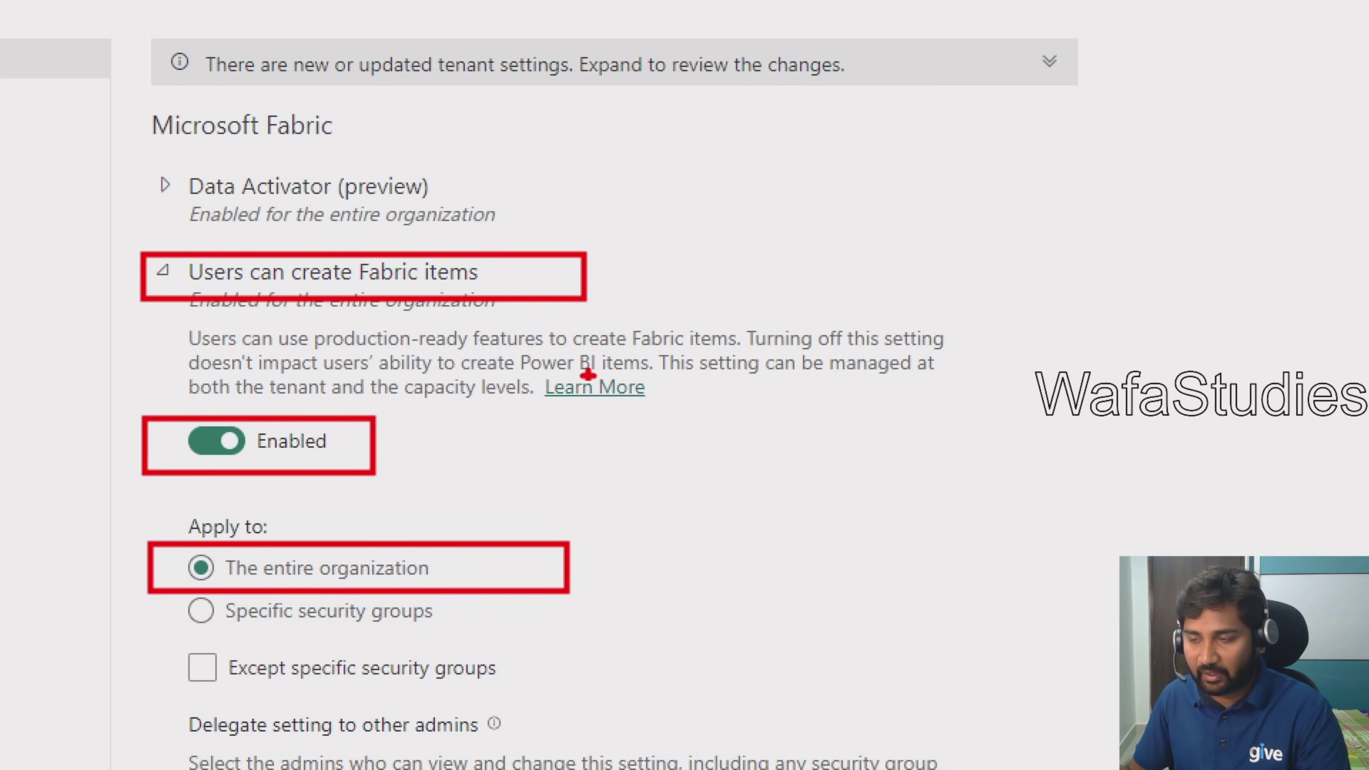
key("Escape")
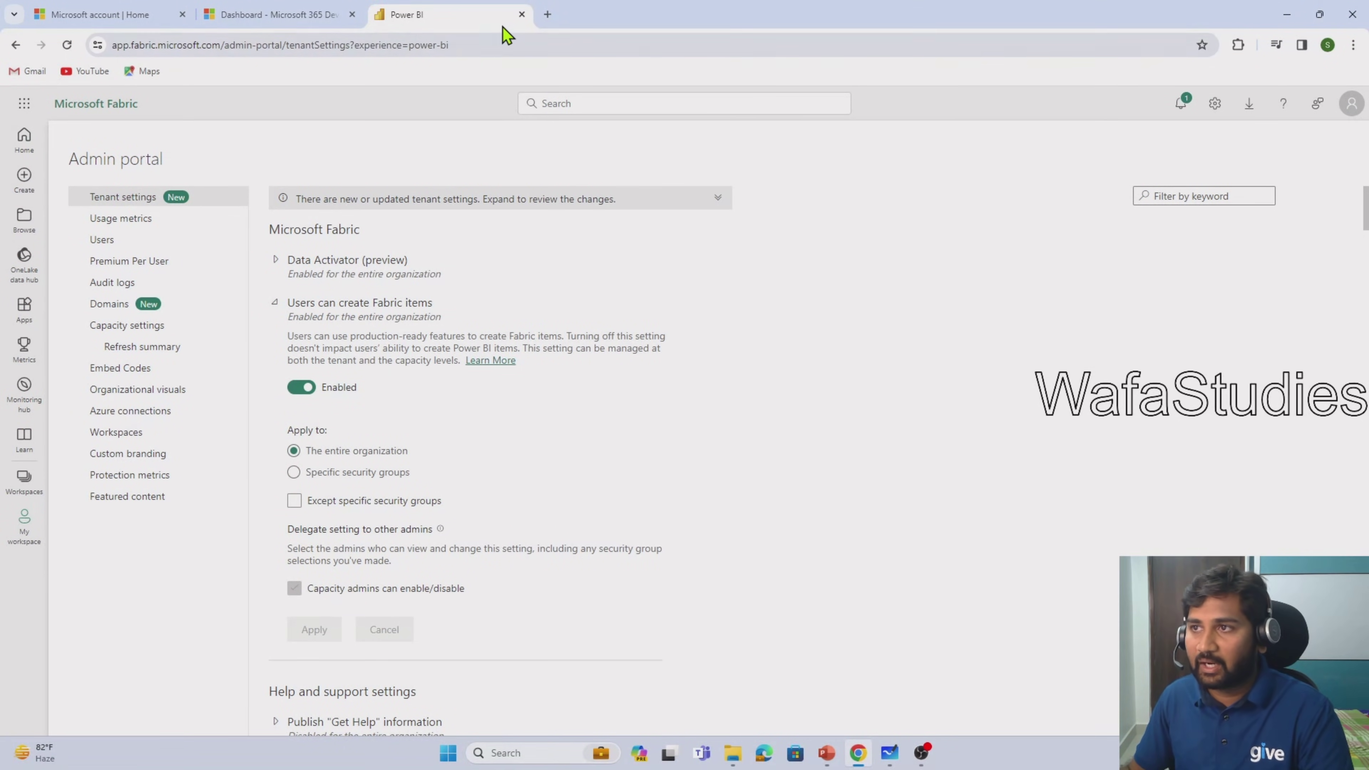
left_click(15, 45)
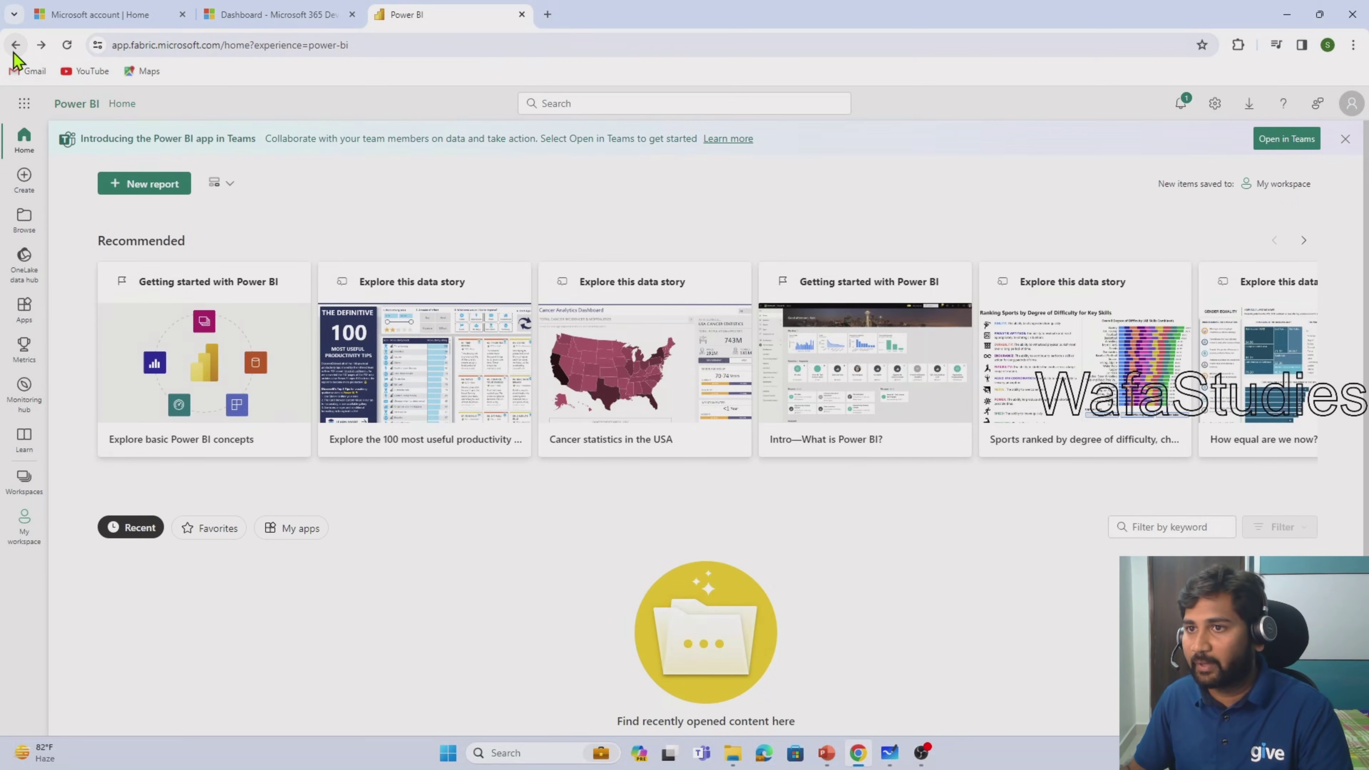
Start the free Fabric trial from the account manager and continue to the Fabric Home Page
left_click(1351, 105)
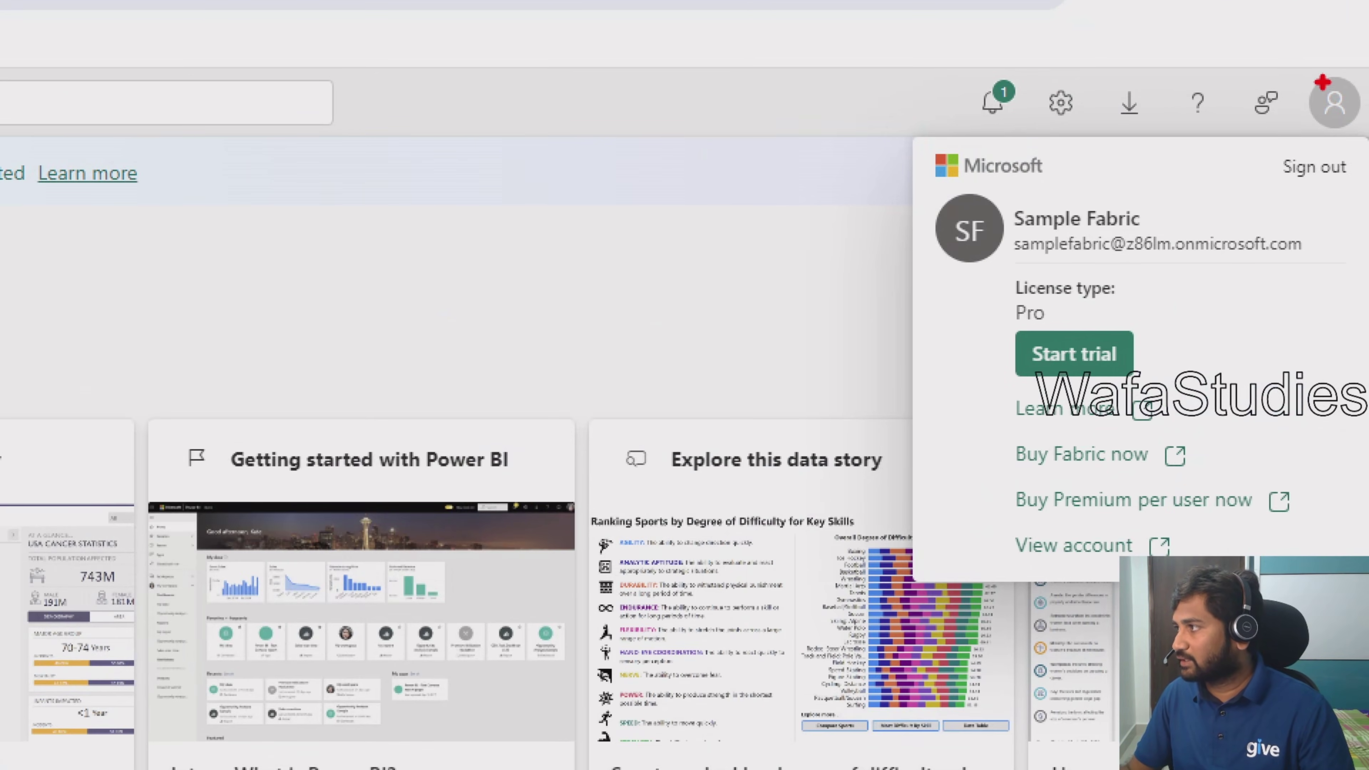
mouse_move(1316, 79)
left_mouse_down()
mouse_move(1364, 153)
mouse_move(1261, 35)
left_mouse_up()
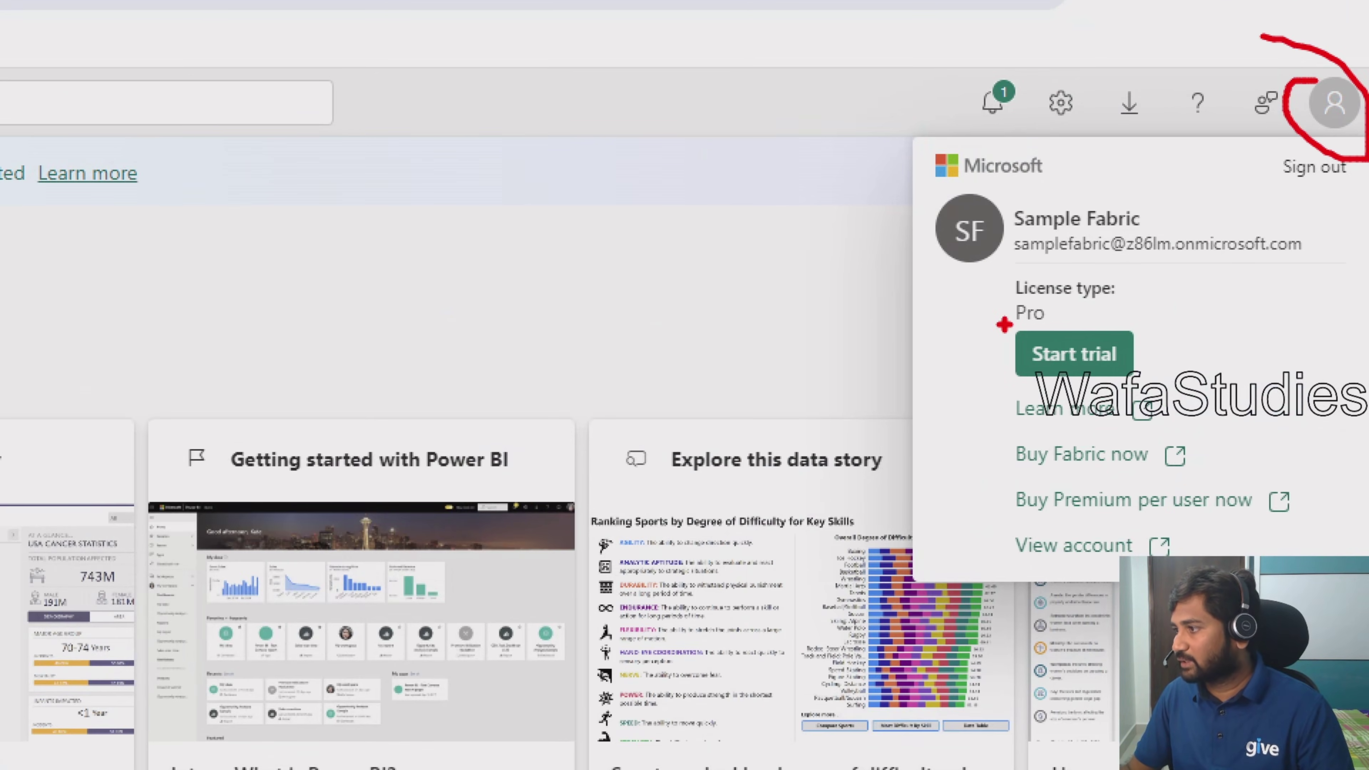
mouse_move(1000, 323)
left_mouse_down()
mouse_move(1180, 231)
mouse_move(865, 233)
left_mouse_up()
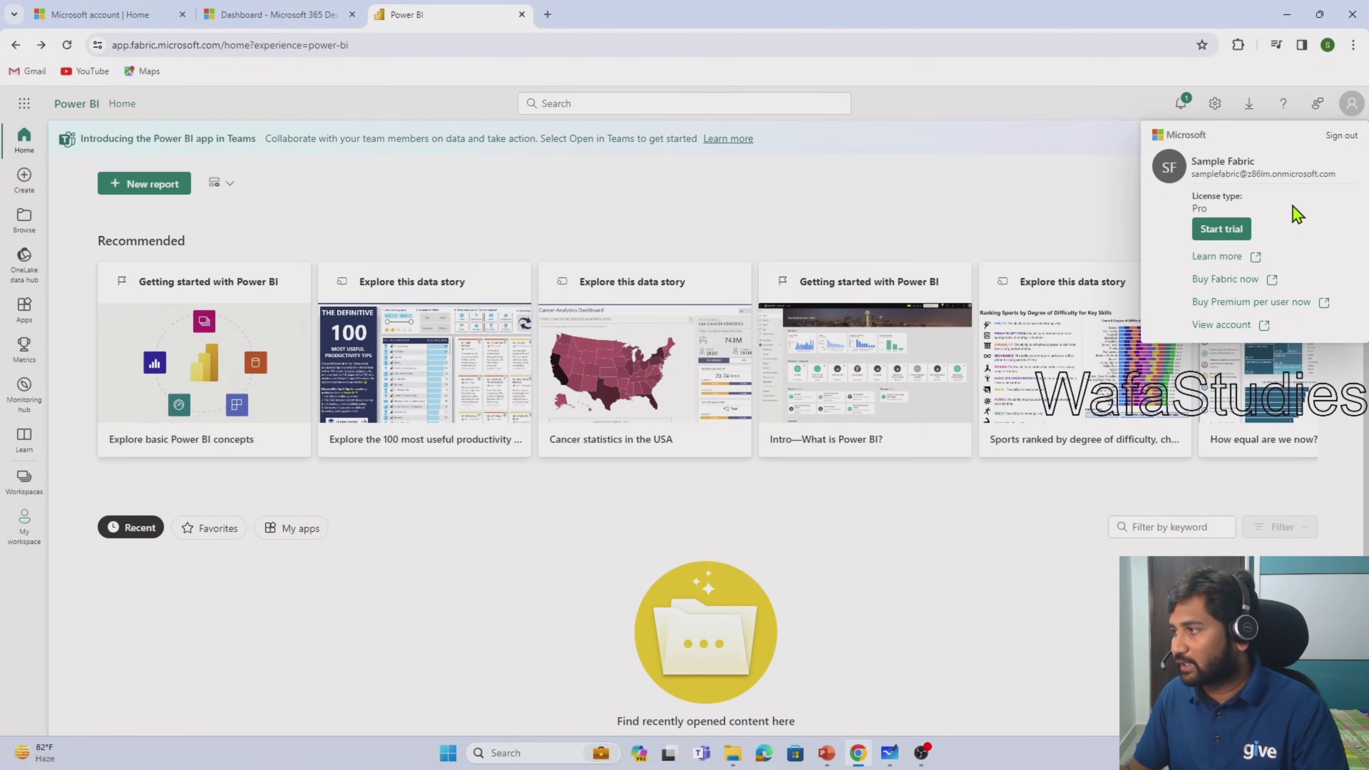
left_click(1077, 363)
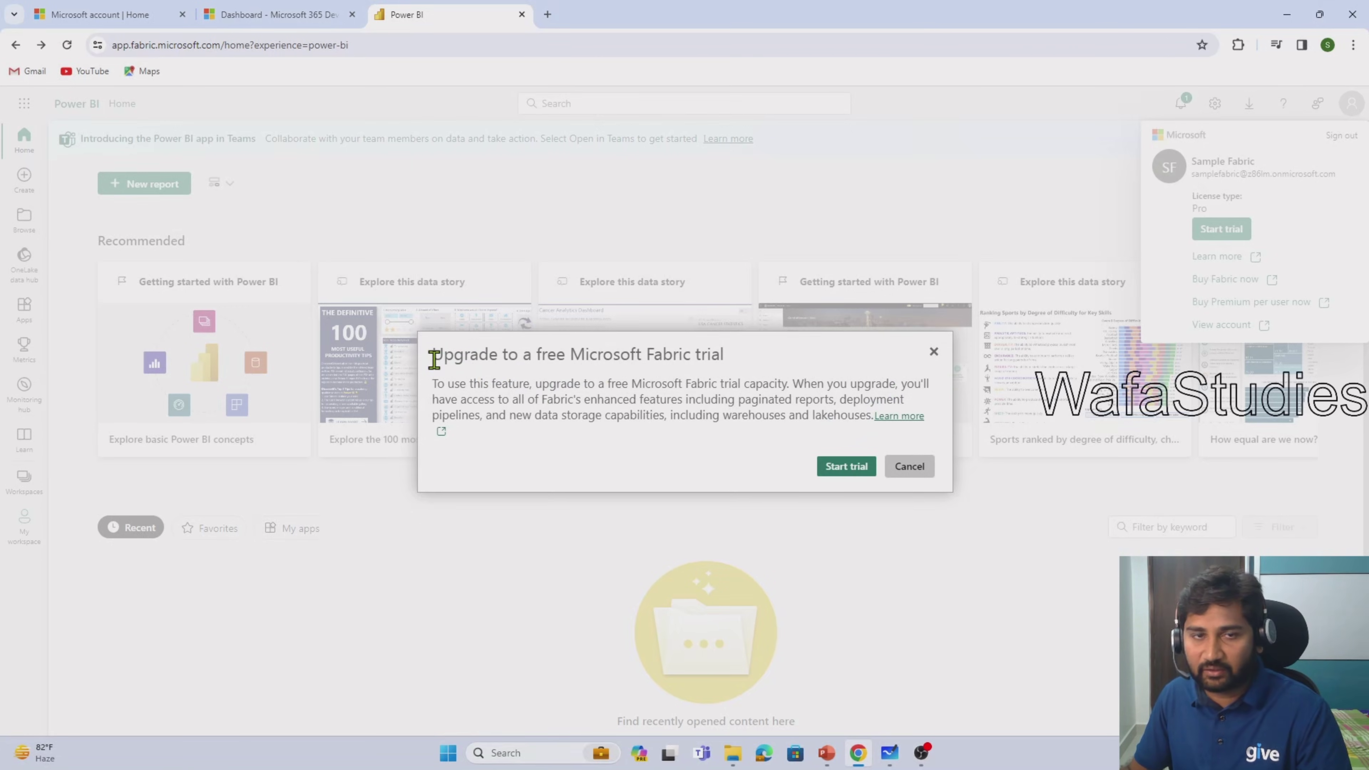
left_click_drag(435, 359, 738, 368)
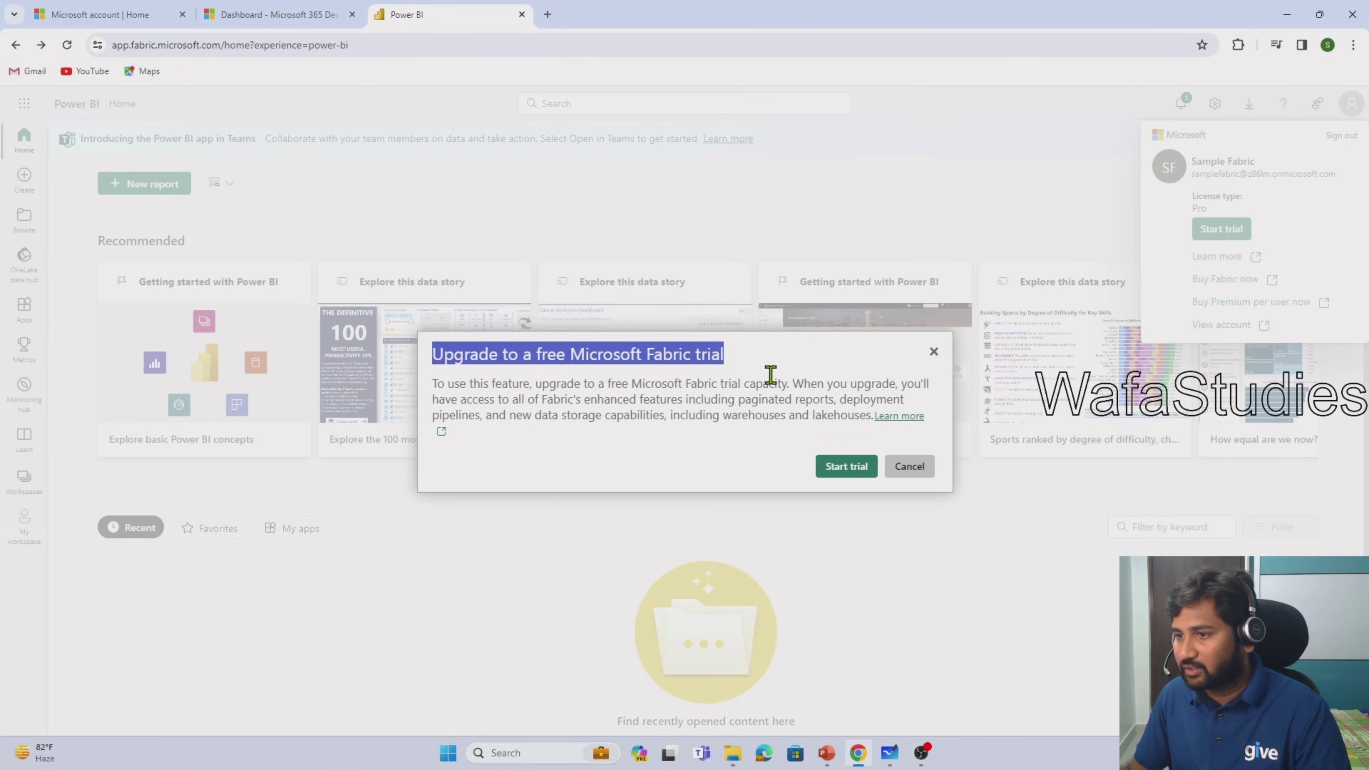
left_click(848, 466)
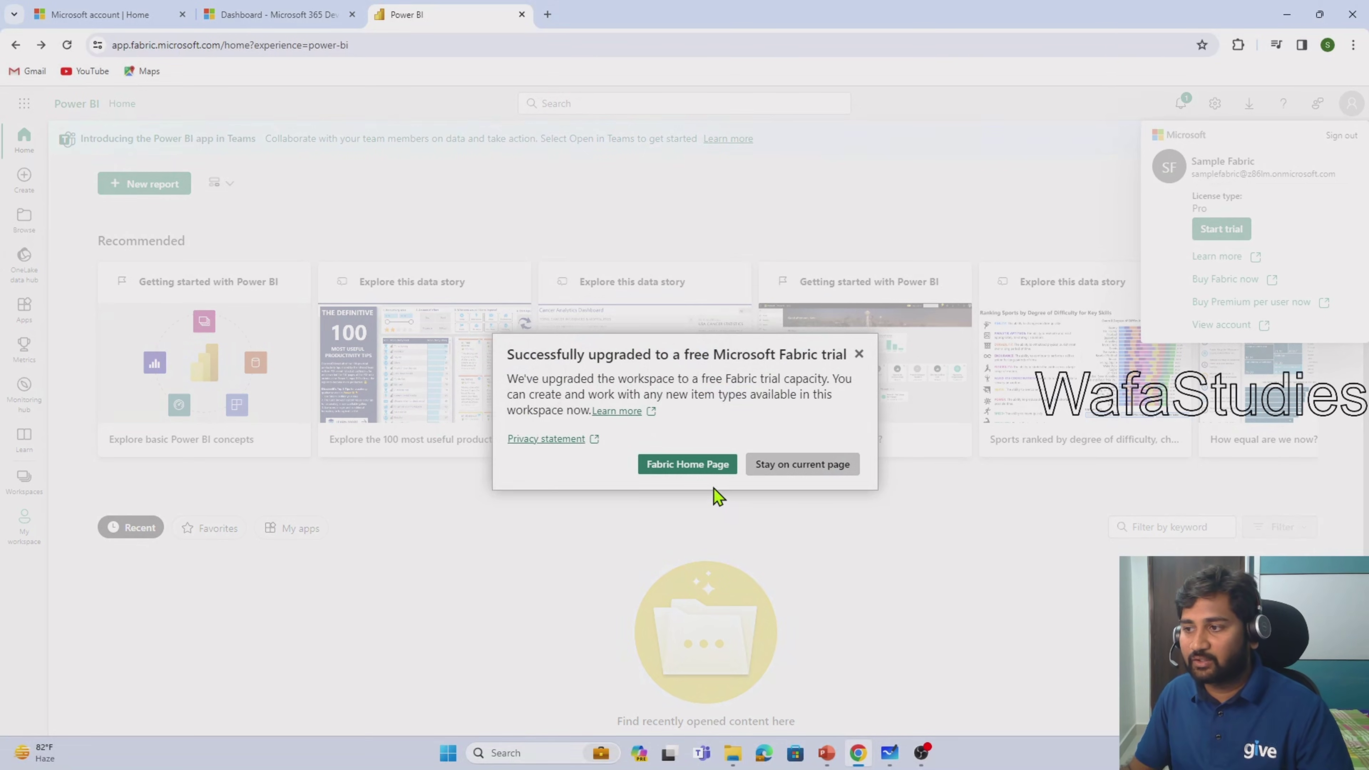
left_click_drag(555, 354, 772, 355)
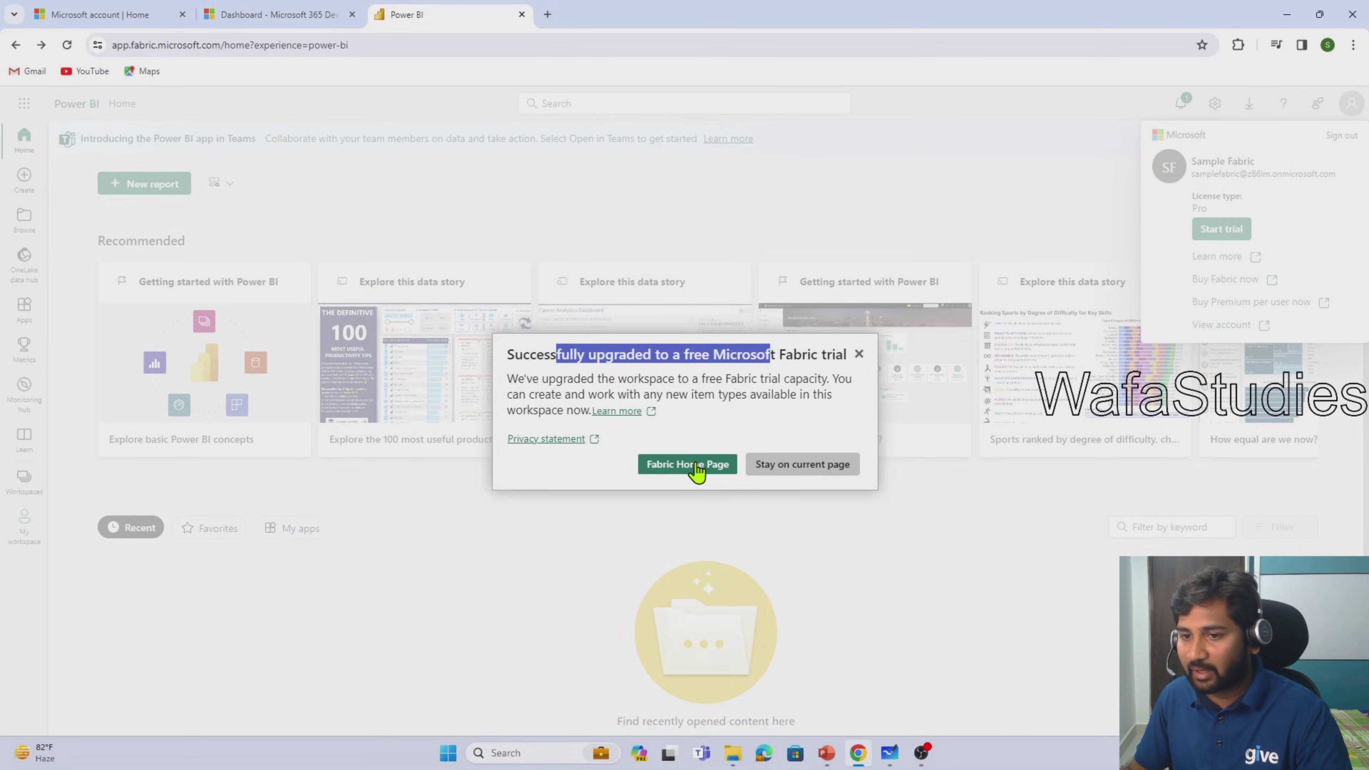
left_click(697, 470)
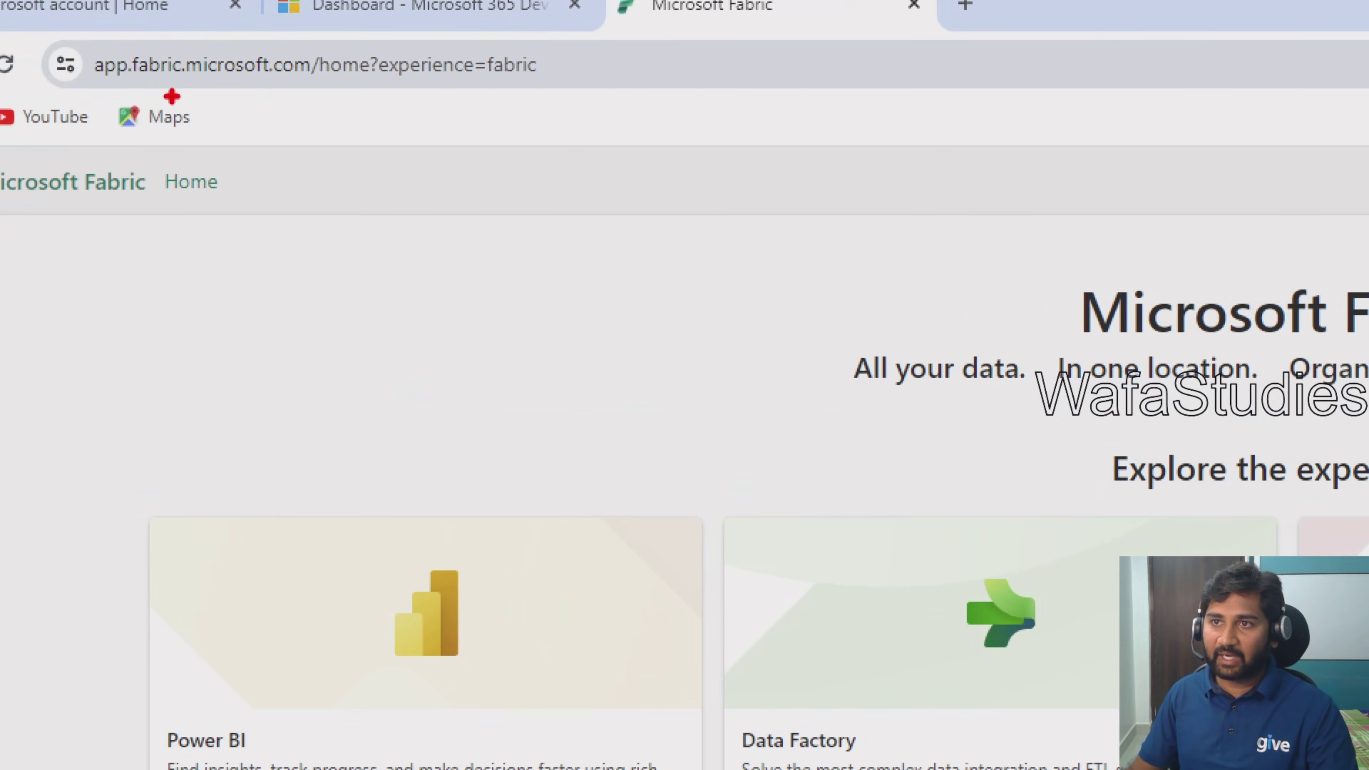
Pick the Data Factory card from the bottom-left experience switcher
left_click_drag(110, 53, 303, 90)
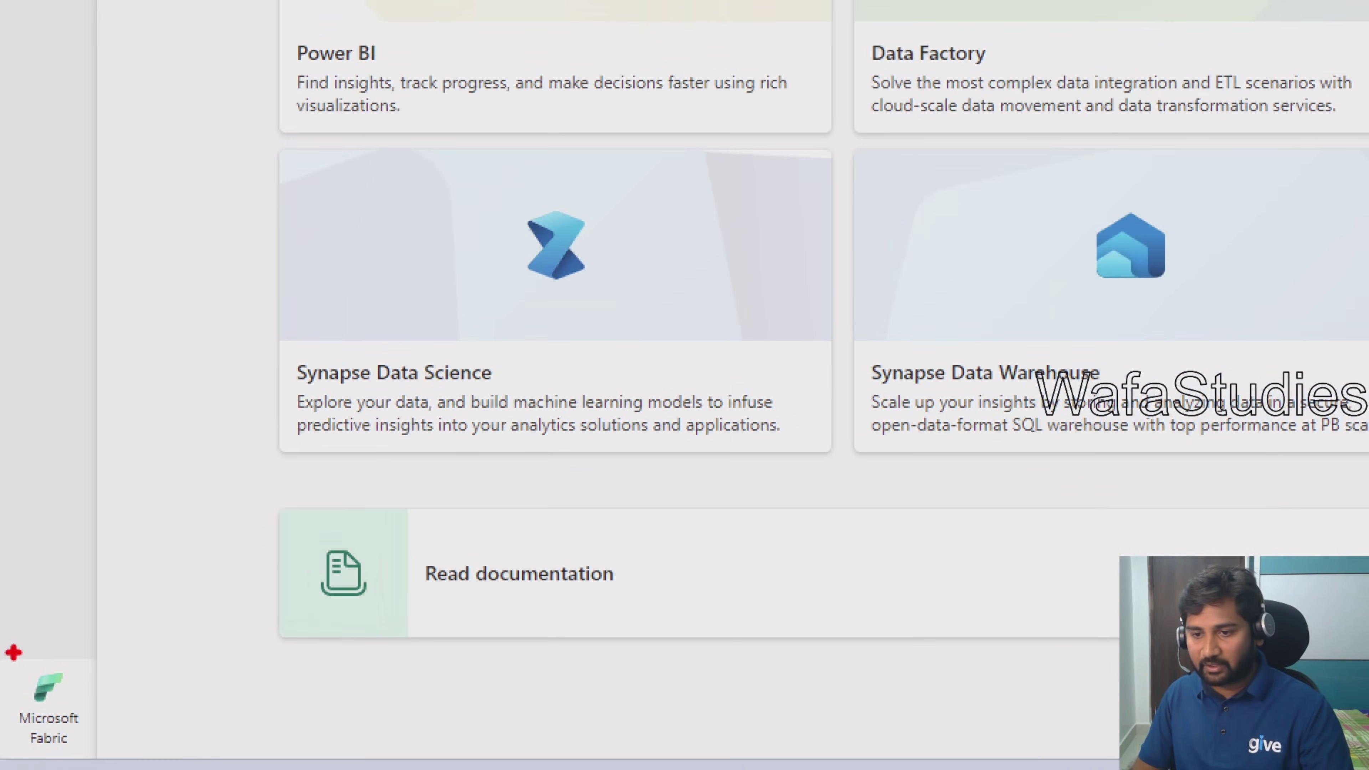
mouse_move(12, 650)
left_mouse_down()
mouse_move(95, 756)
mouse_move(121, 758)
left_mouse_up()
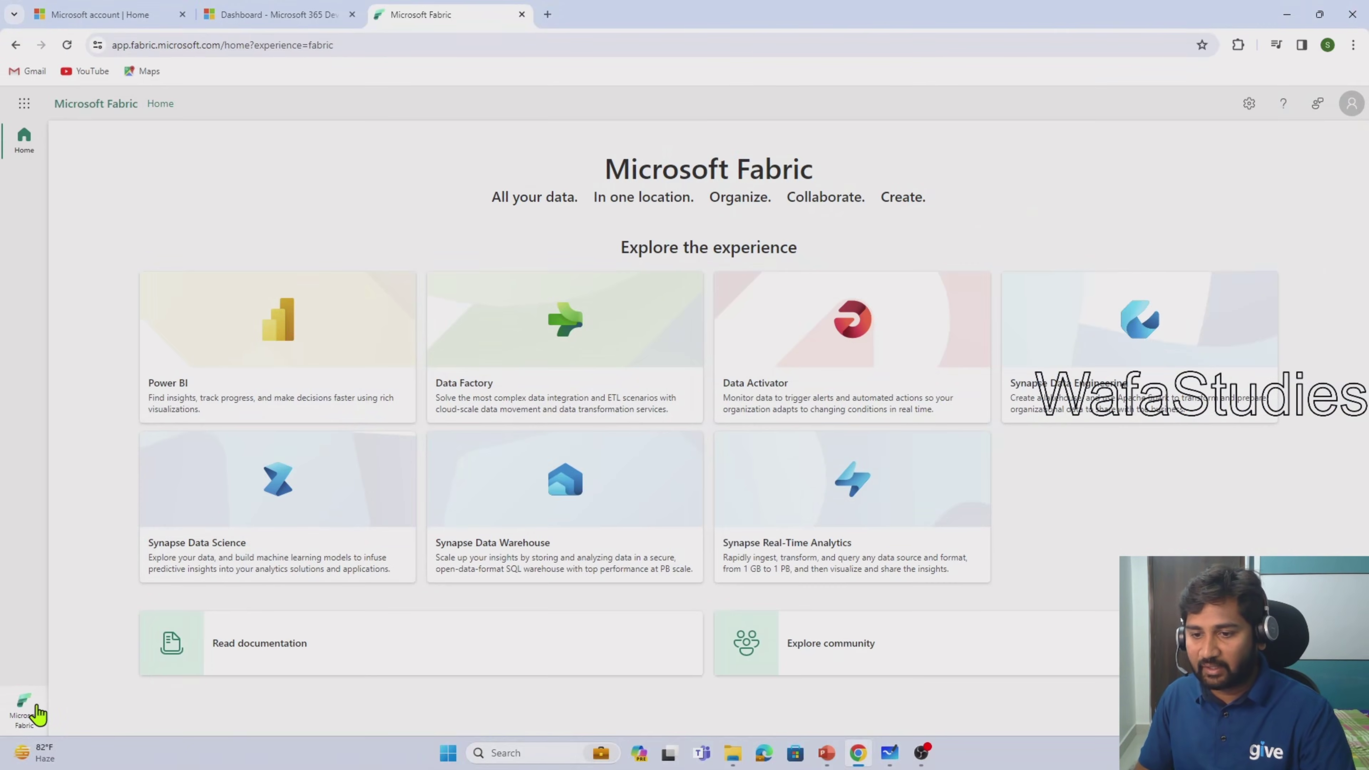
left_click(74, 695)
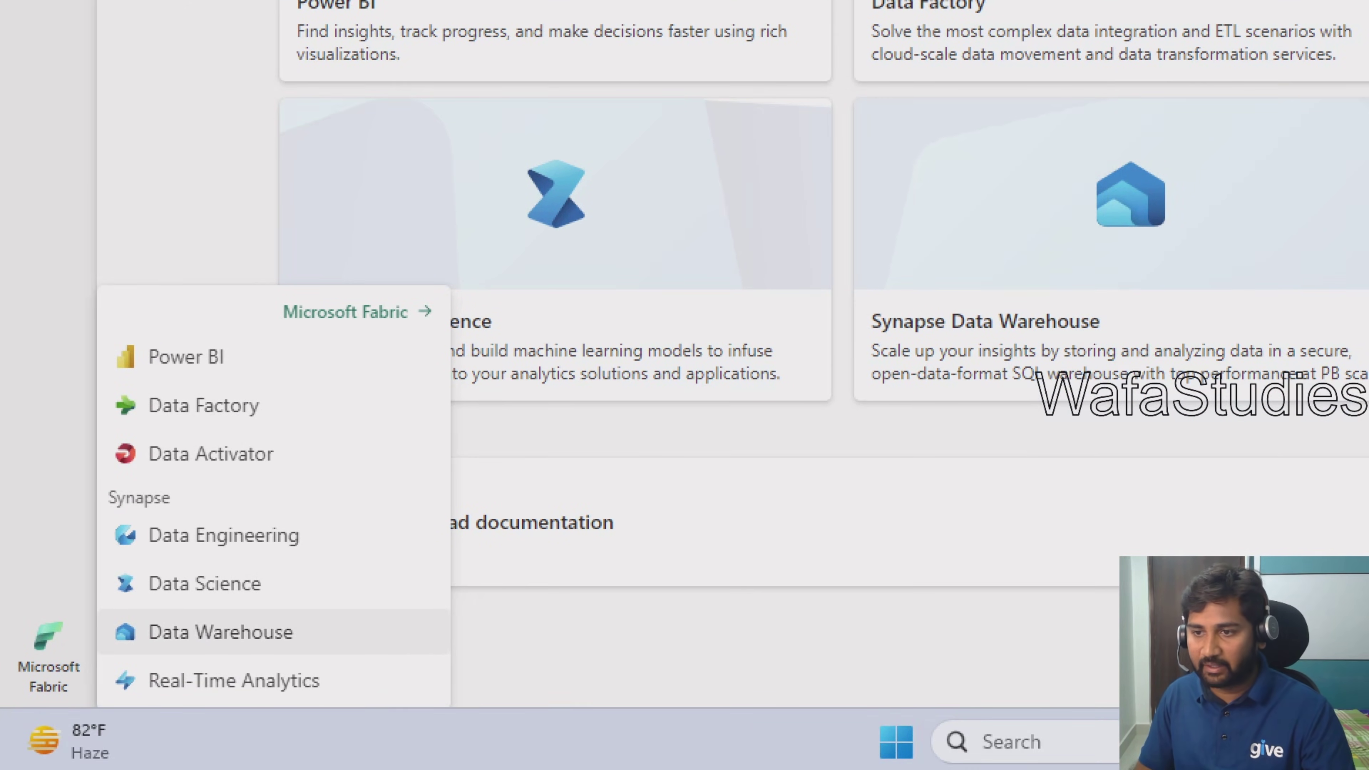
left_click_drag(272, 429, 372, 402)
left_click_drag(311, 565, 369, 504)
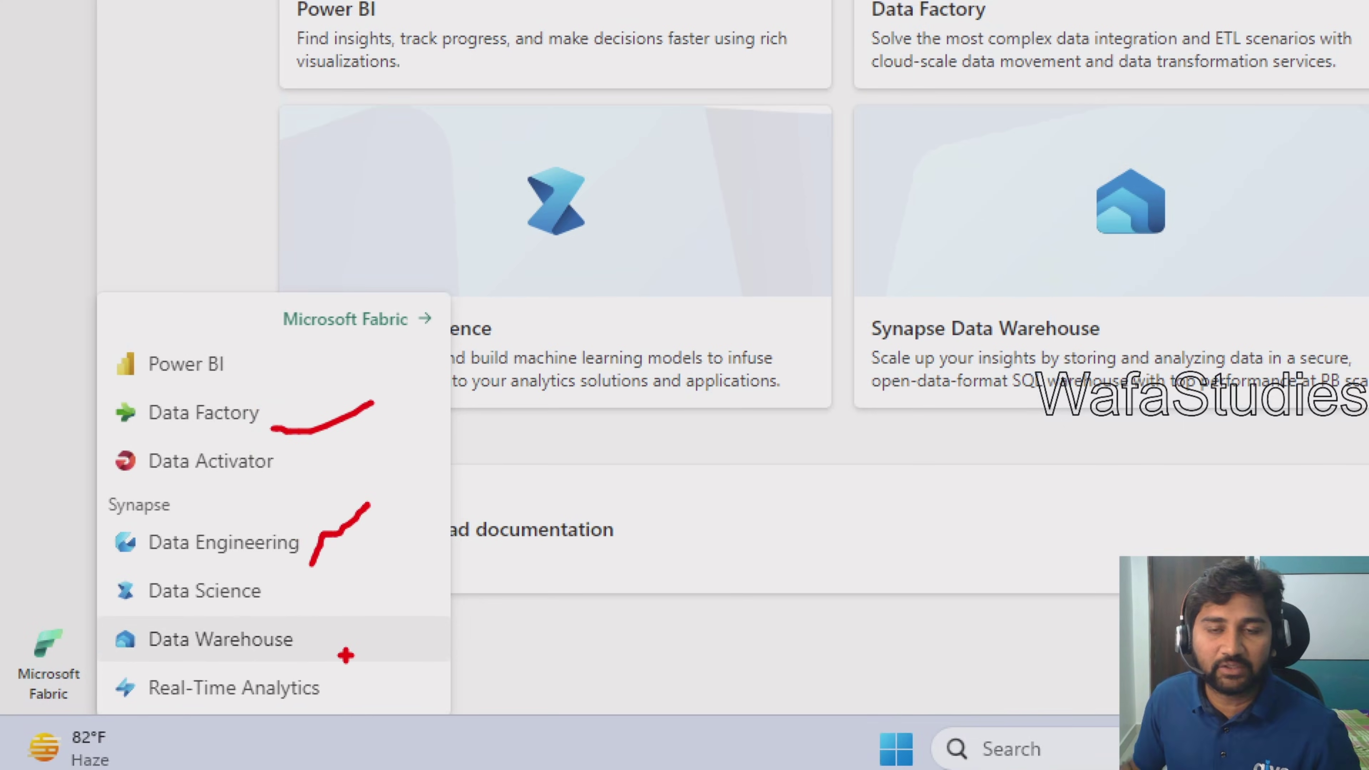
key("Escape")
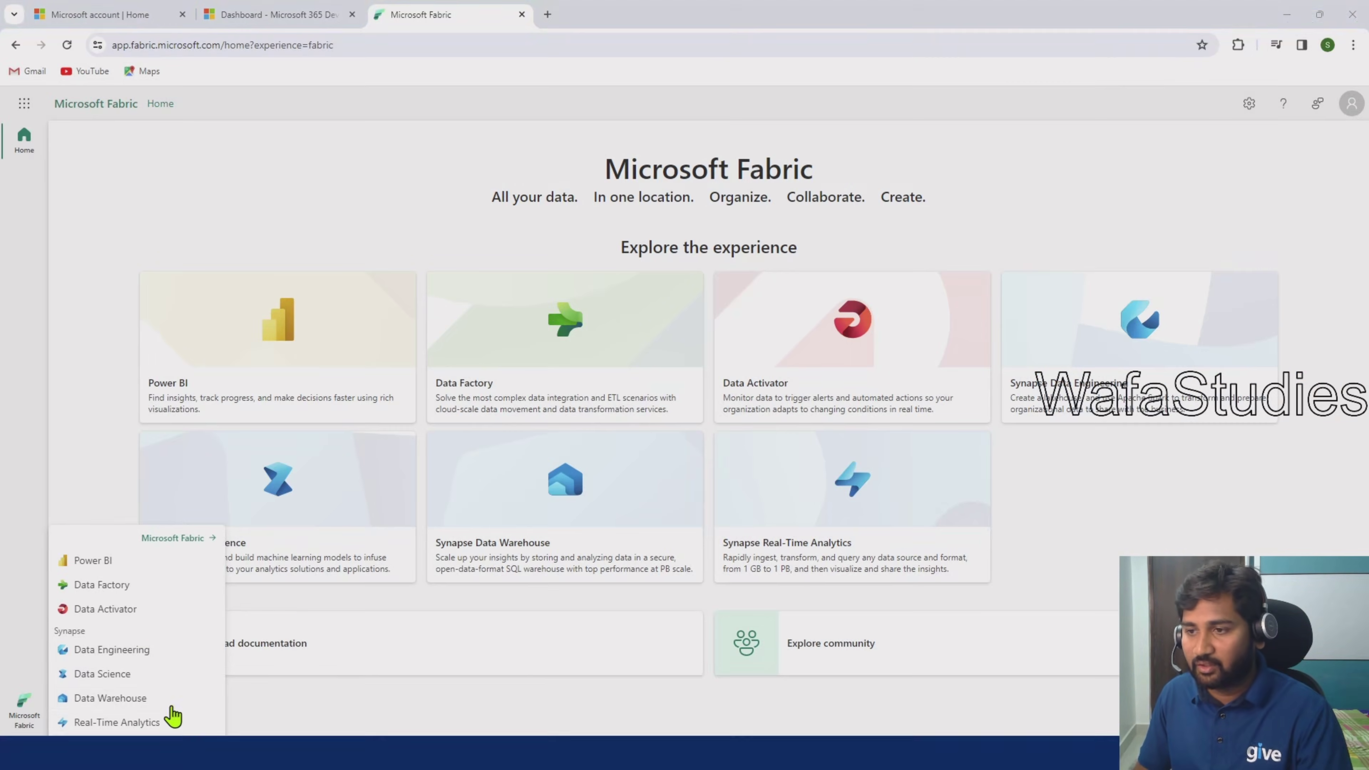
left_click(542, 348)
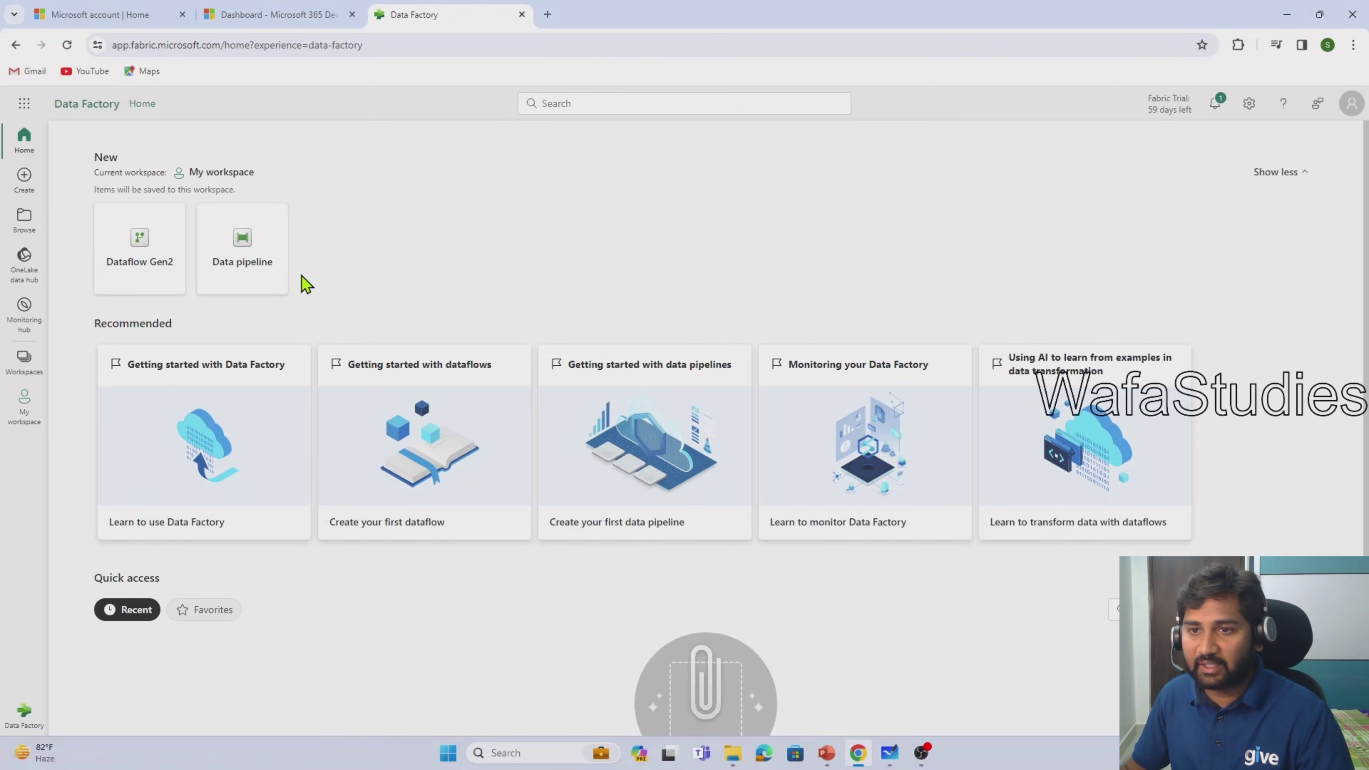
In My workspace, choose New > Data pipeline and accept the Upgrade to the free Fabric trial
left_click(32, 409)
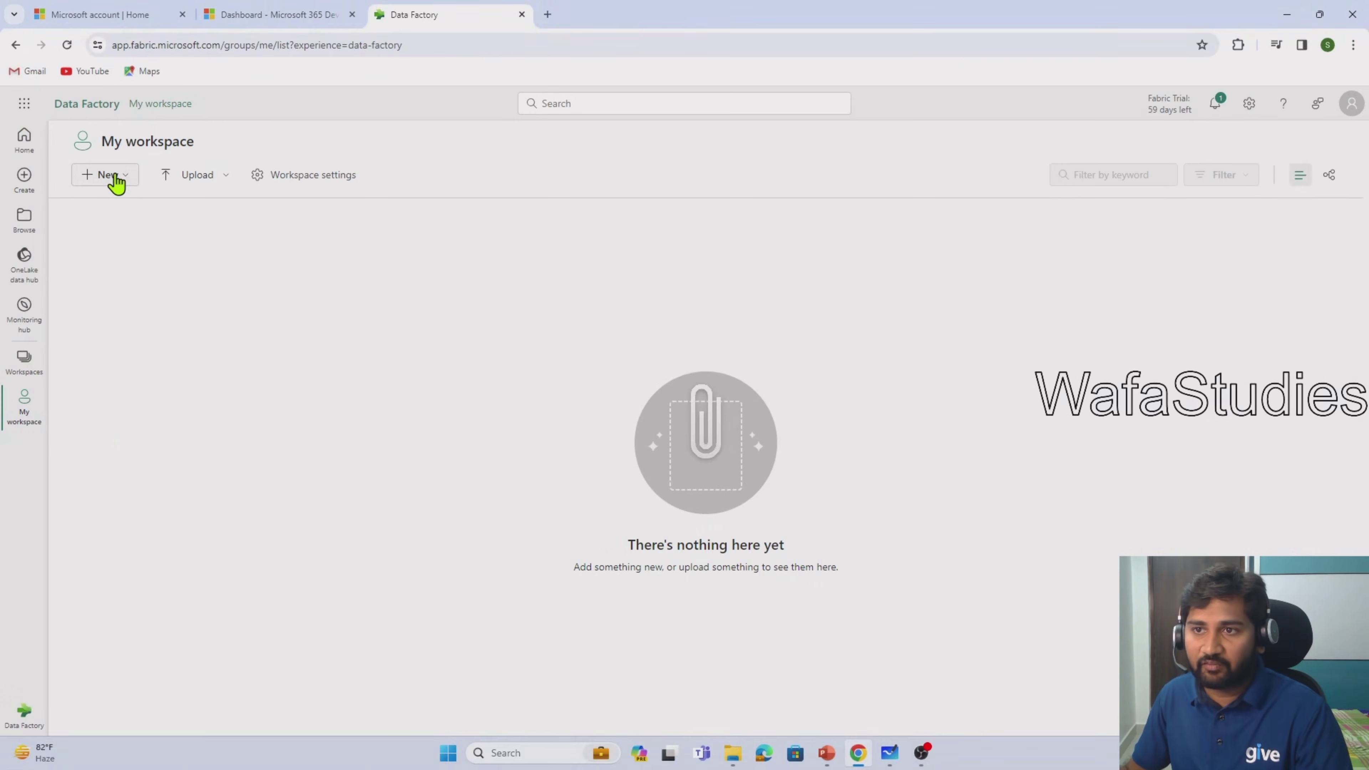
left_click(116, 183)
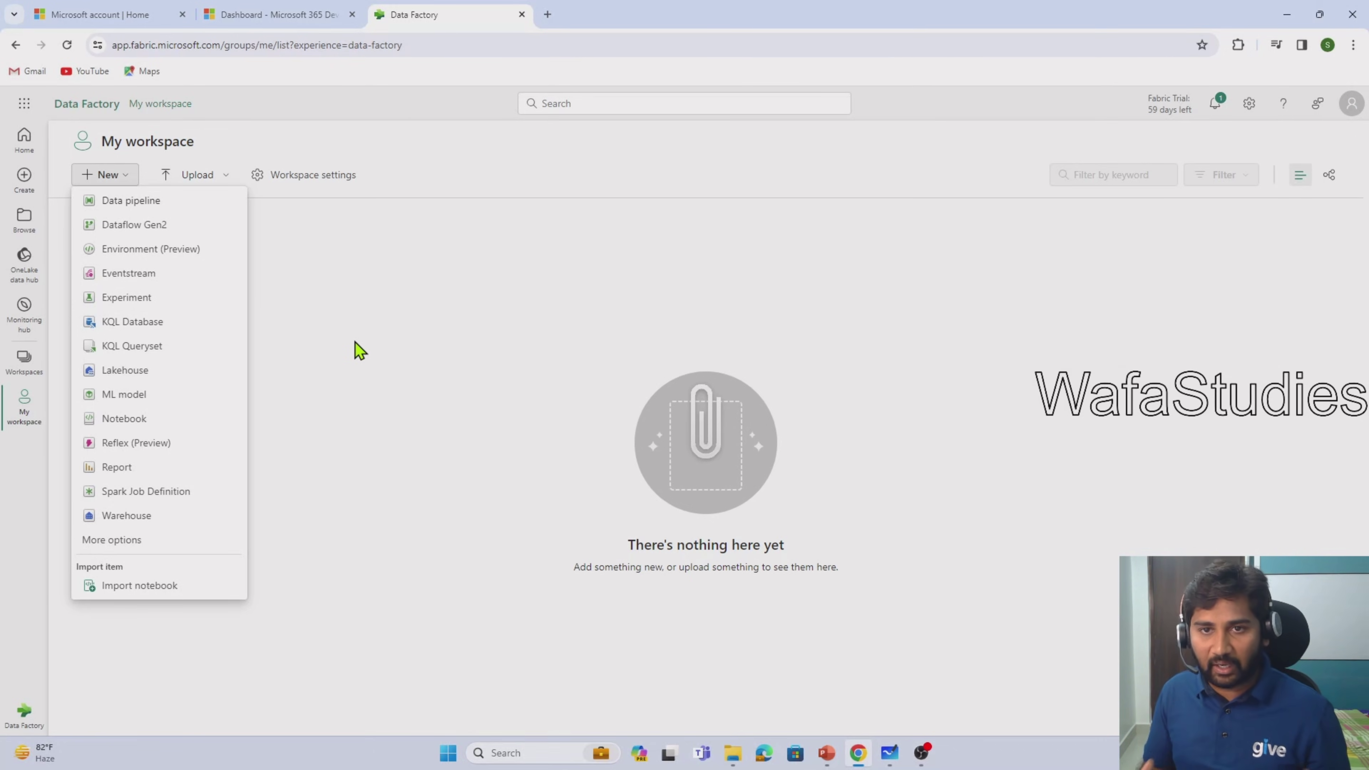
left_click(380, 354)
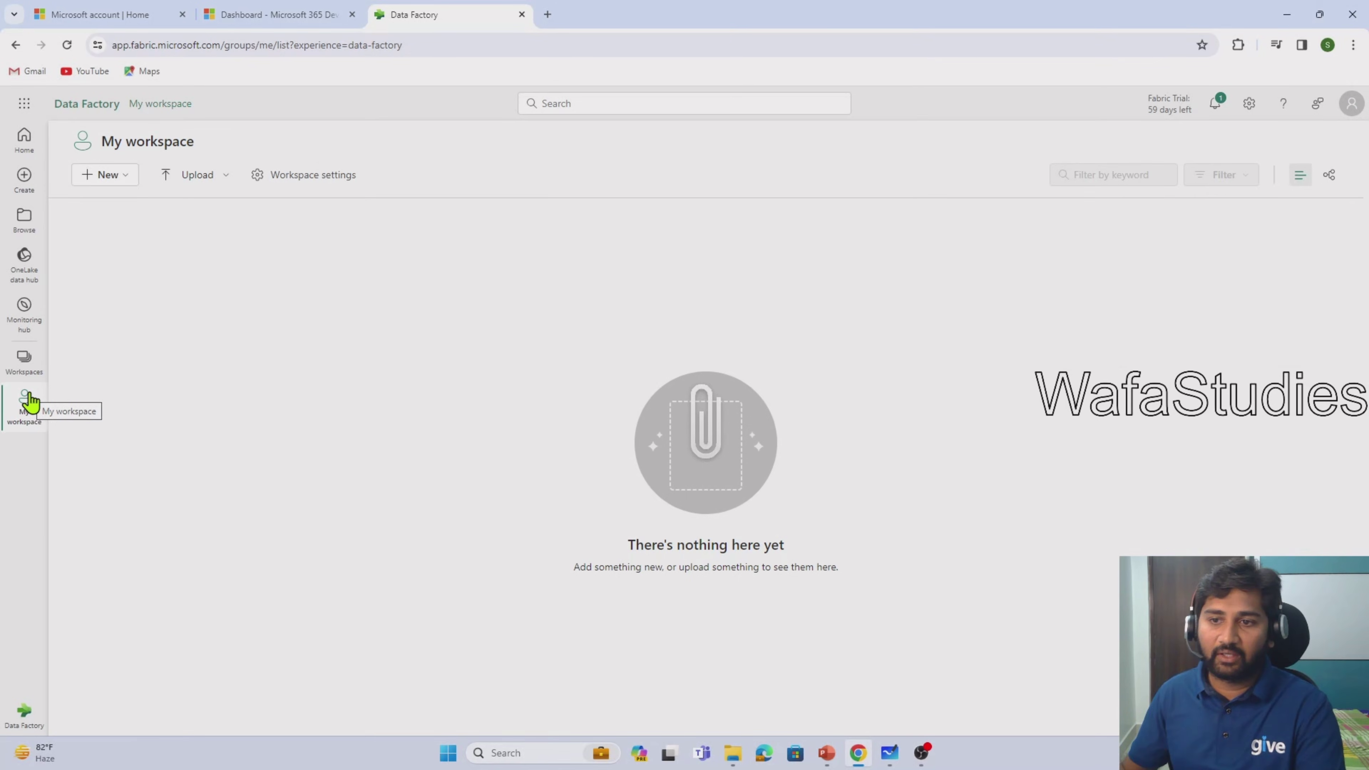
left_click(112, 178)
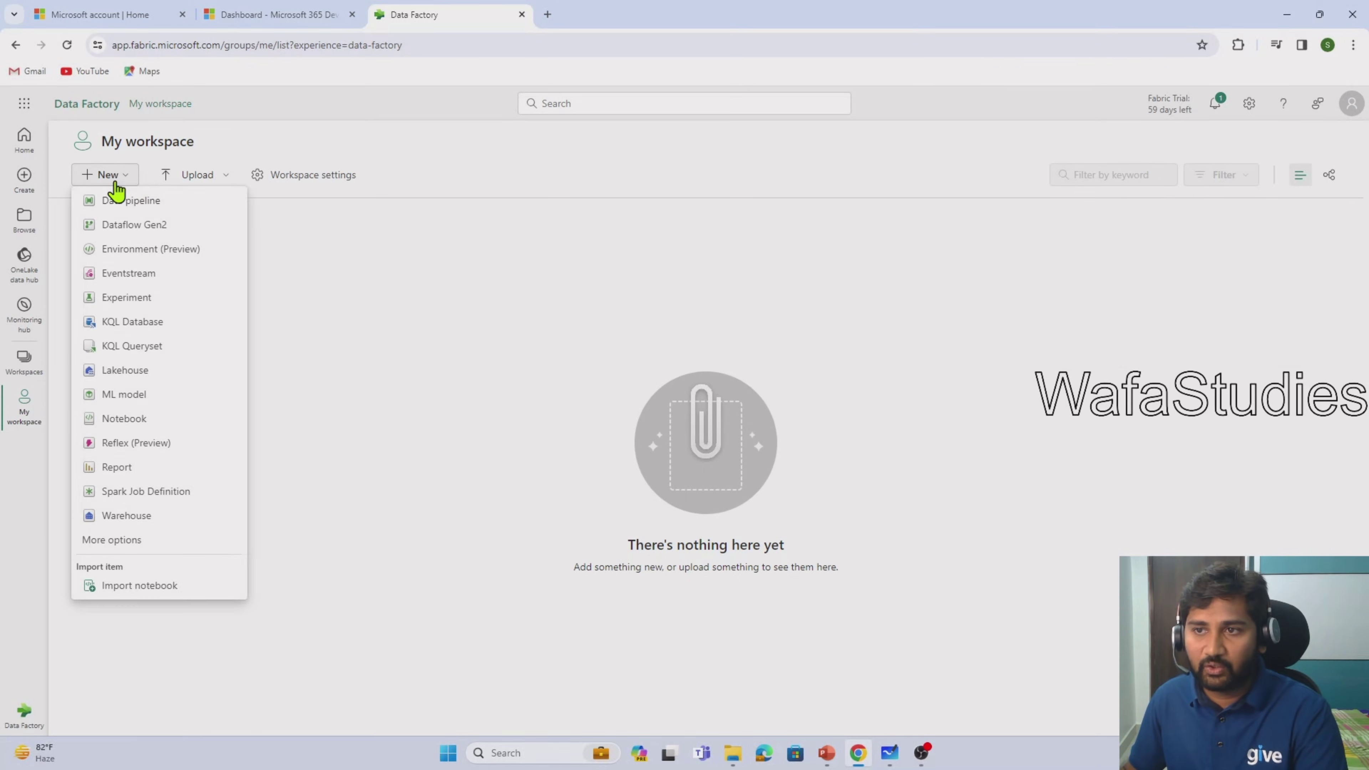
left_click(139, 208)
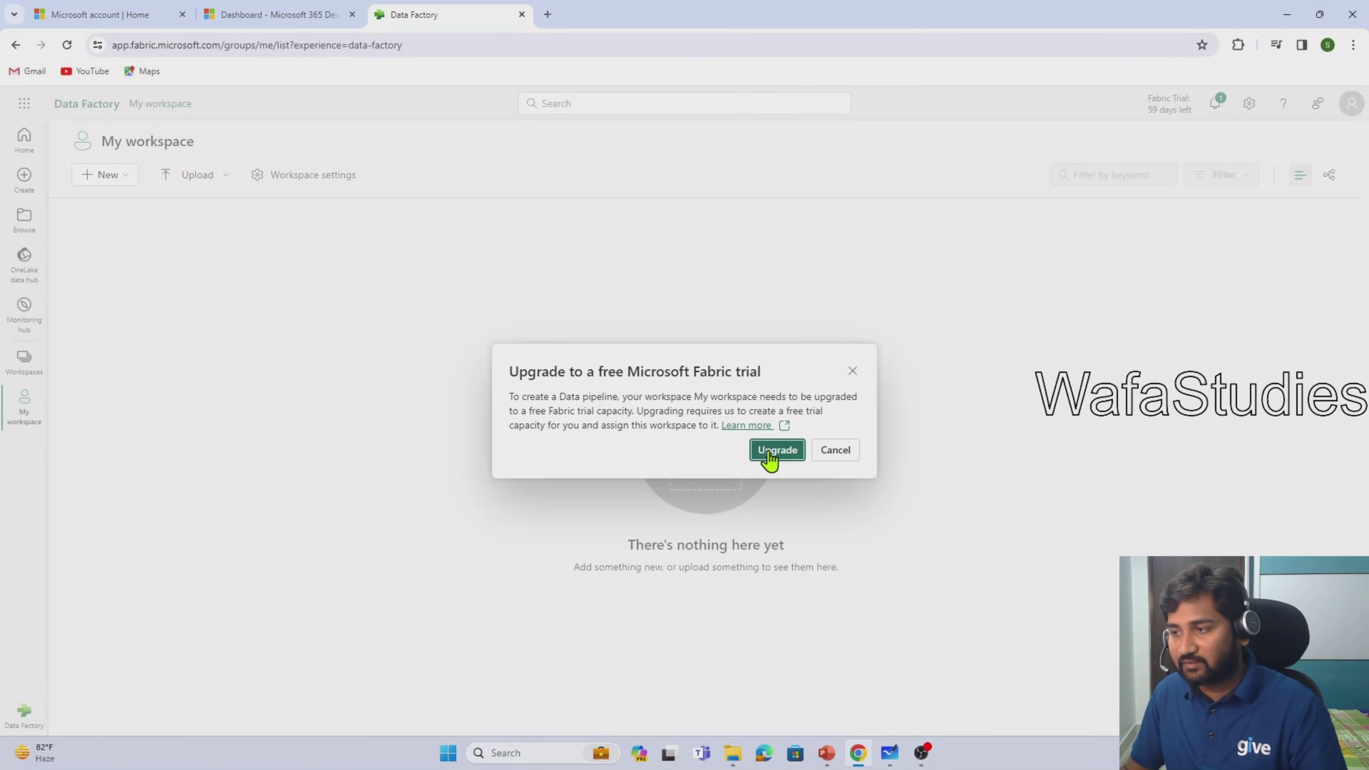
left_click(768, 453)
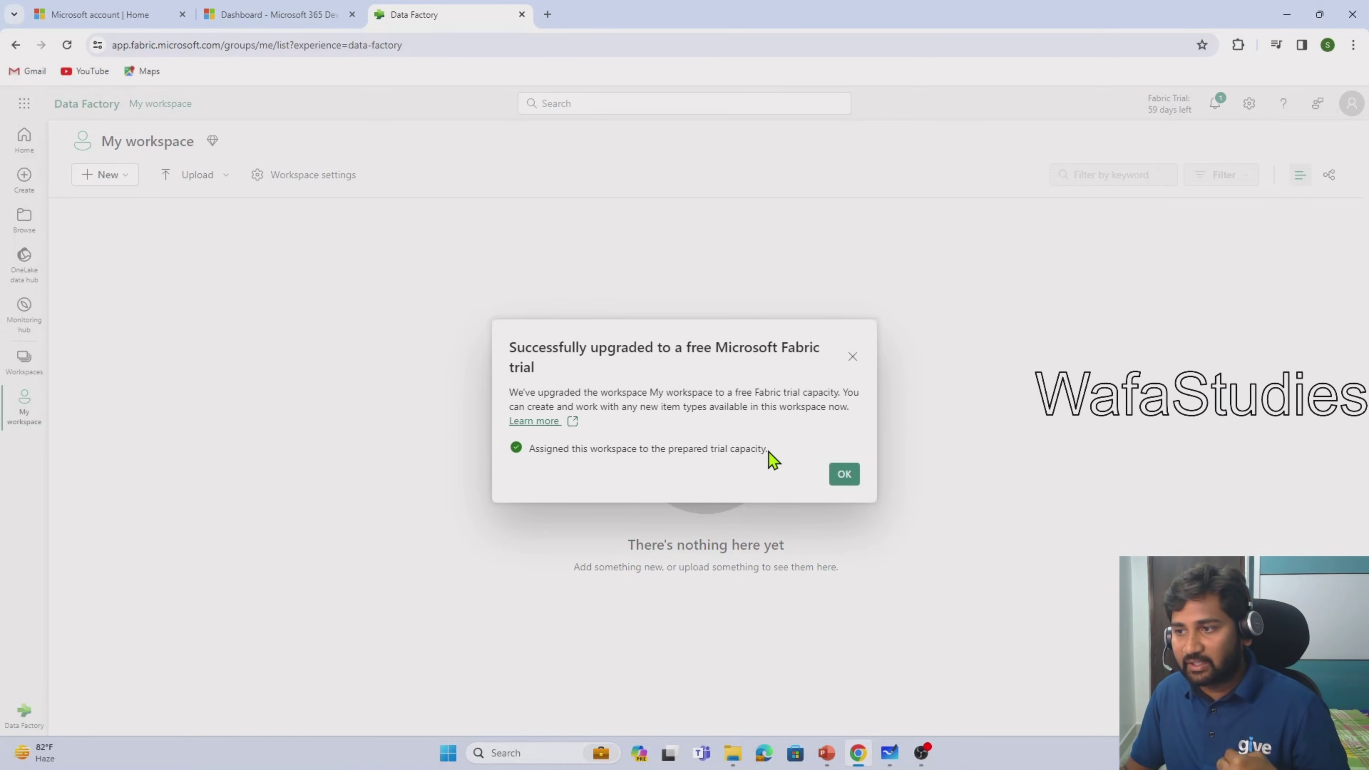
left_click(843, 474)
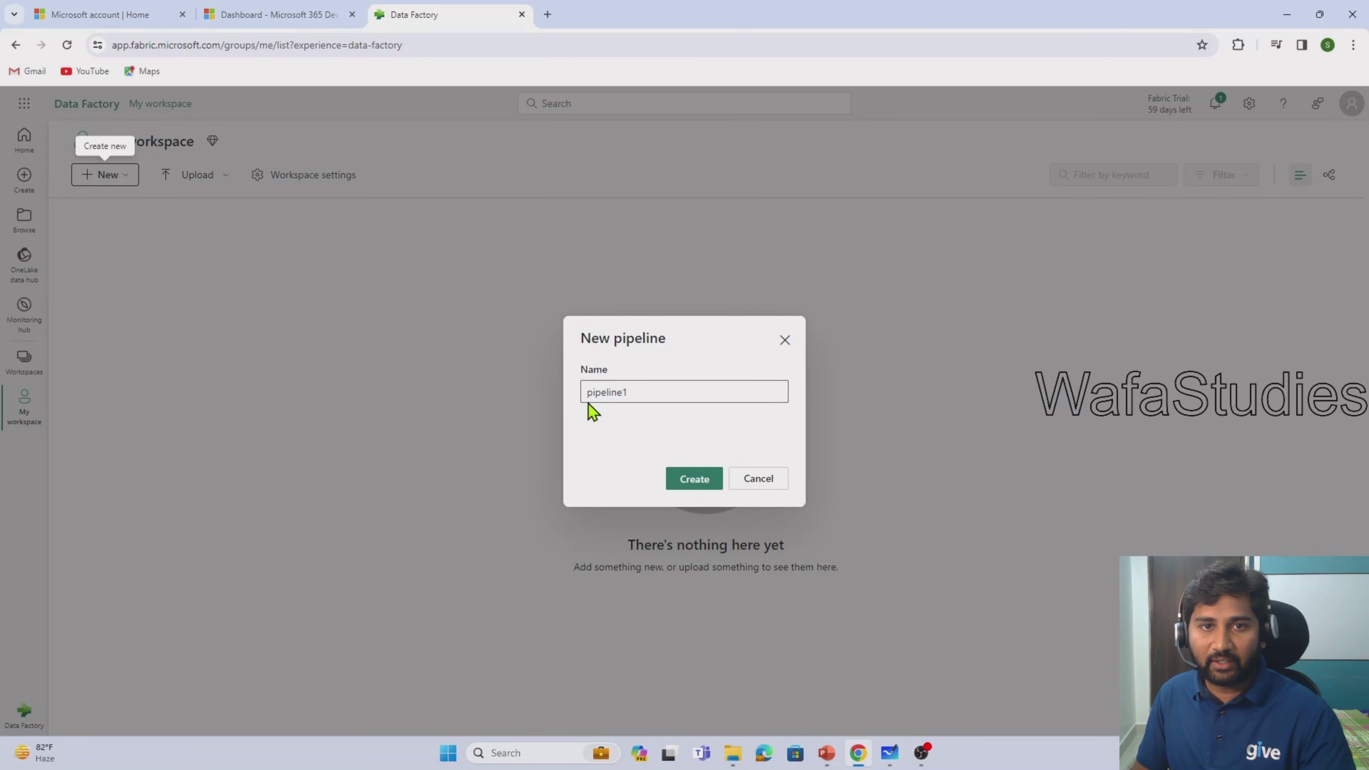
Create pipeline1, add a Copy data activity, and advance to the closing Thank you slide
left_click(695, 481)
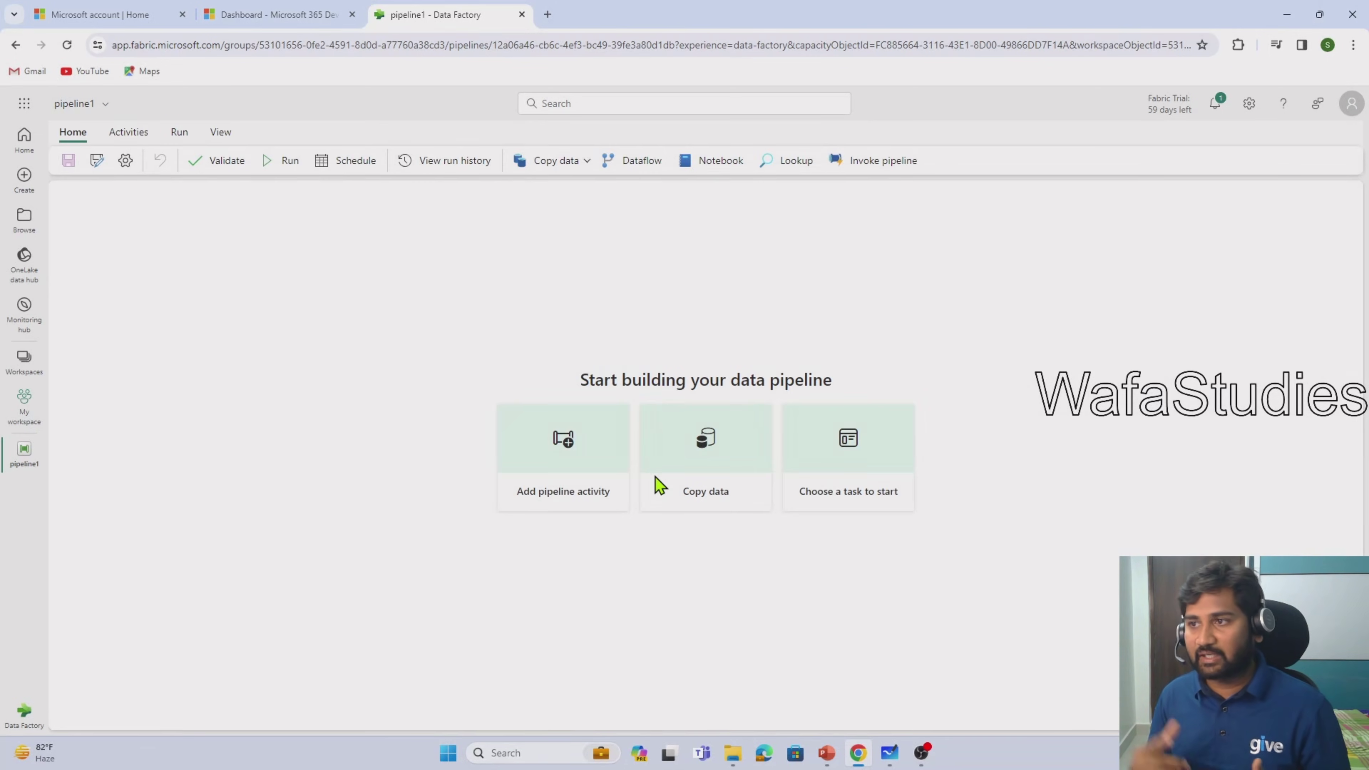
left_click(567, 442)
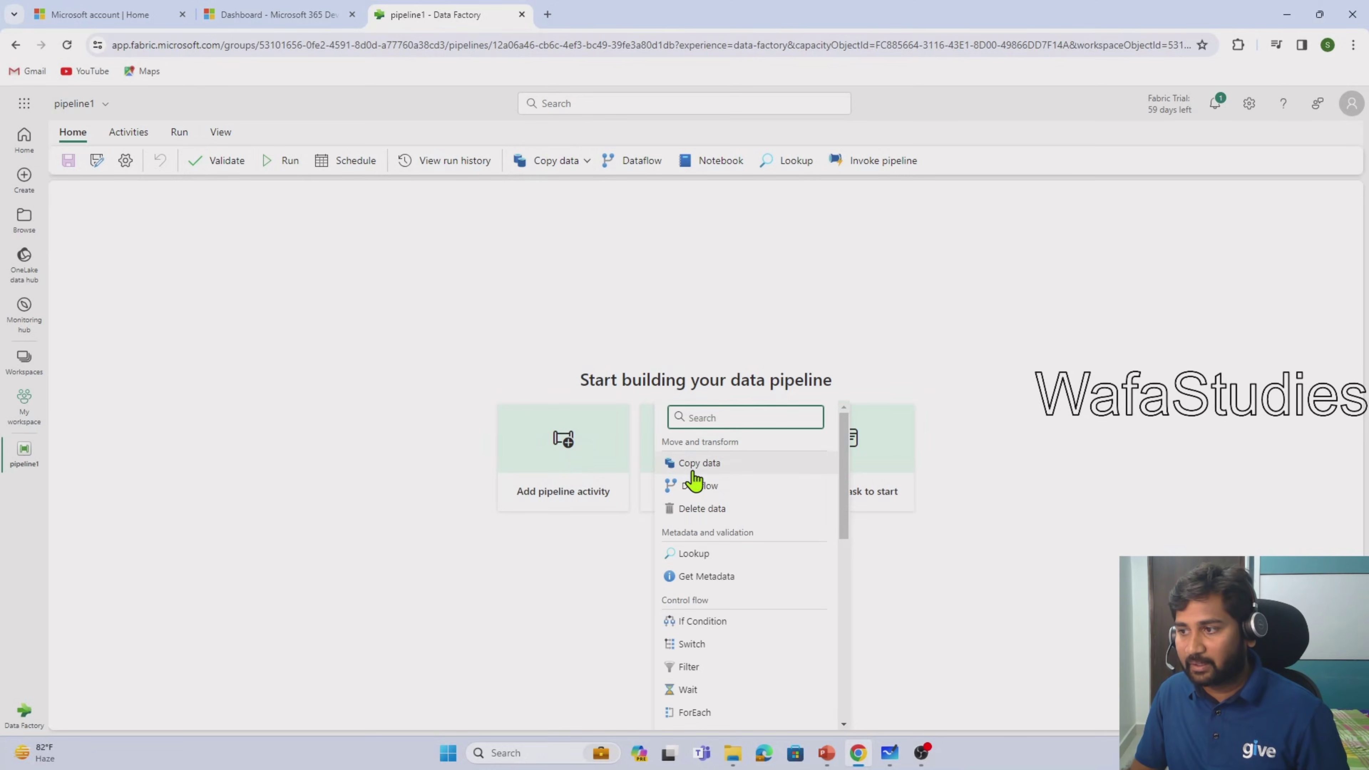
left_click(736, 473)
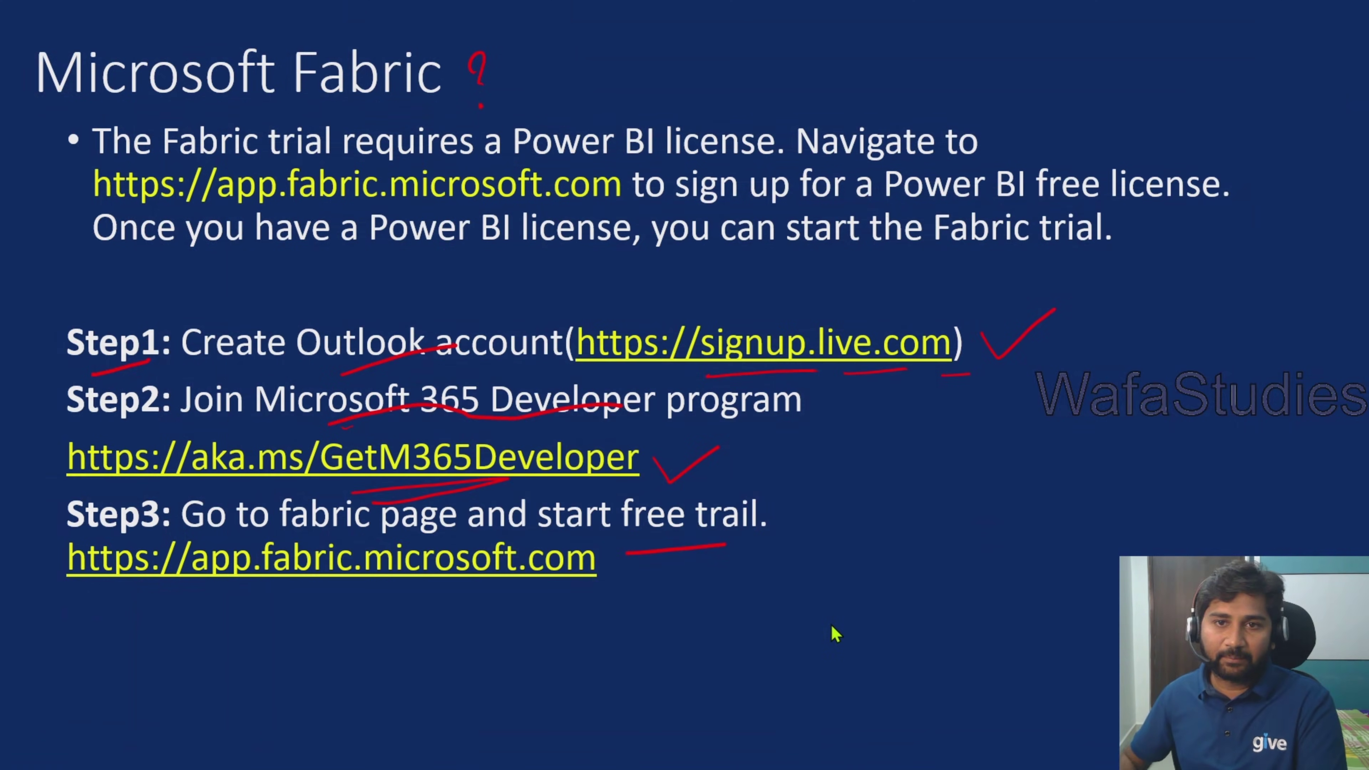
left_click(908, 560)
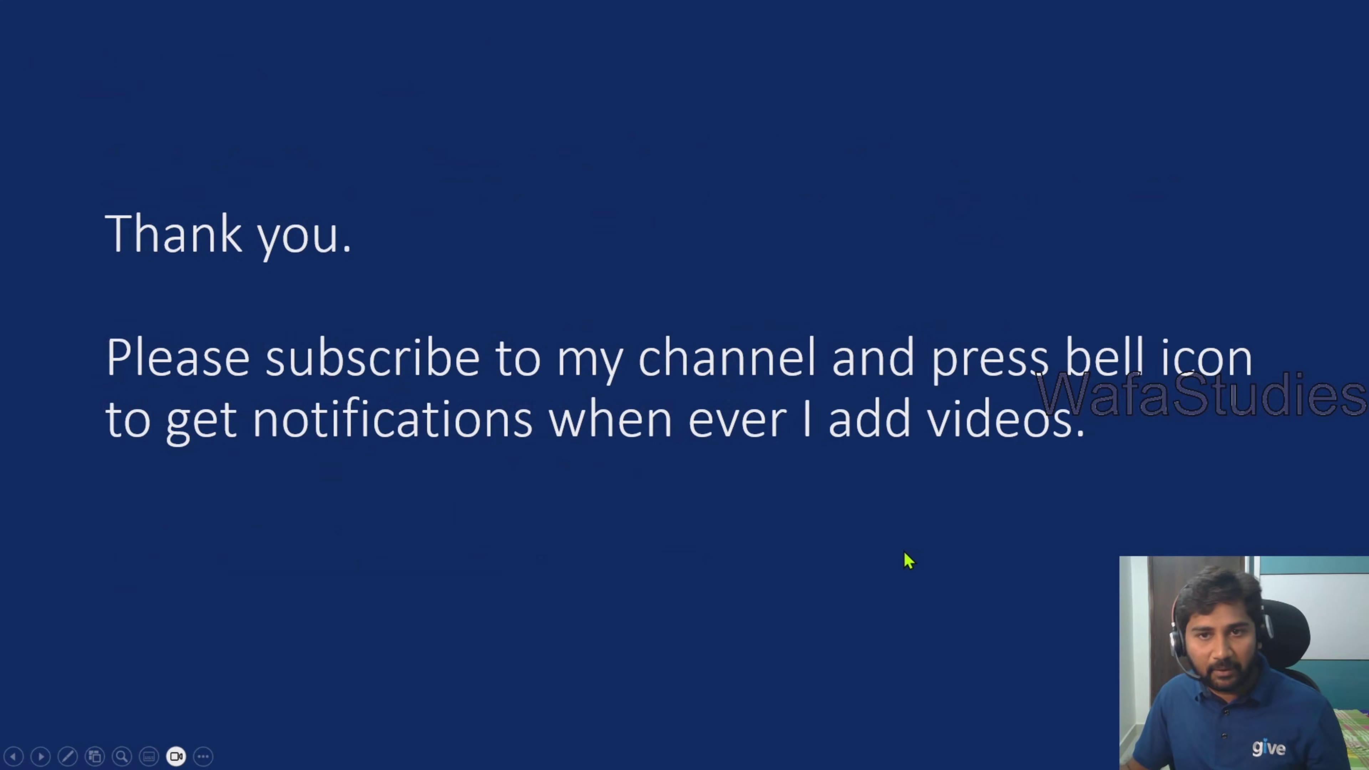